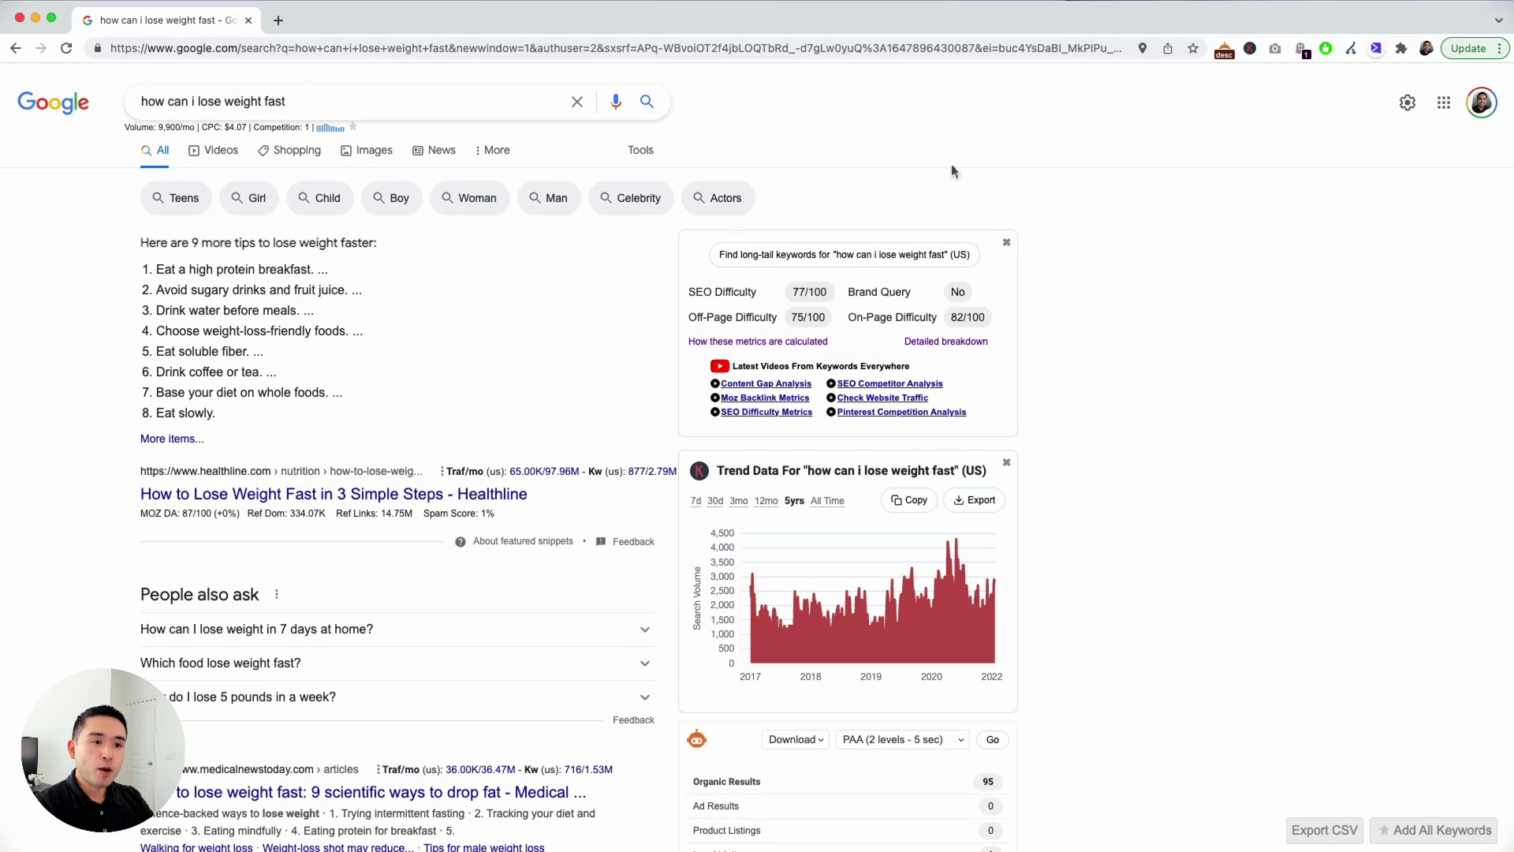
Expand the first People also ask question, 'How can I lose weight in 7 days at home?'
scroll(208, 445, down, 3)
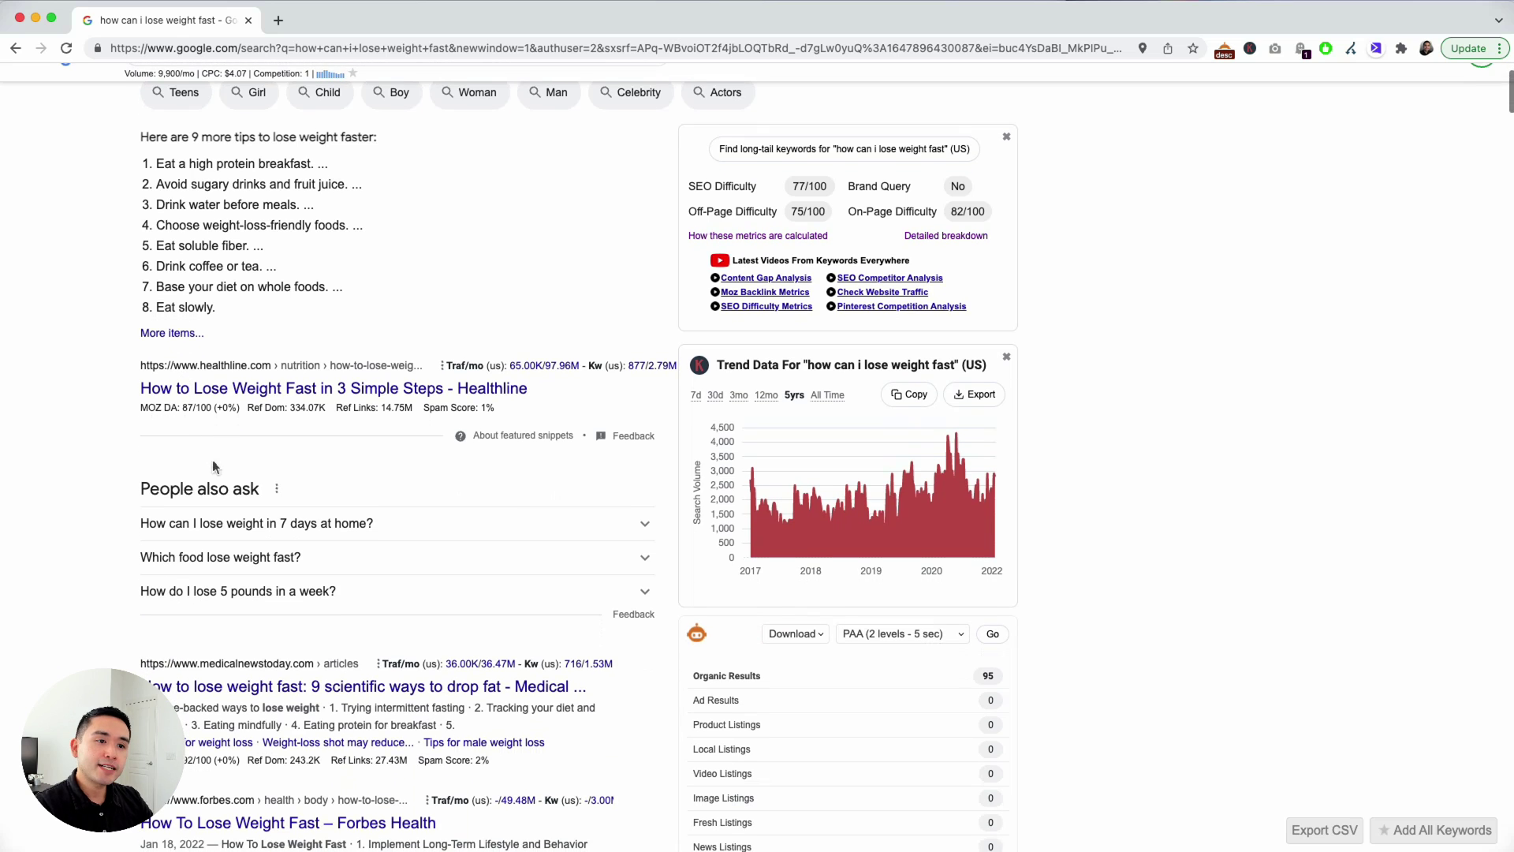
scroll(305, 526, down, 1)
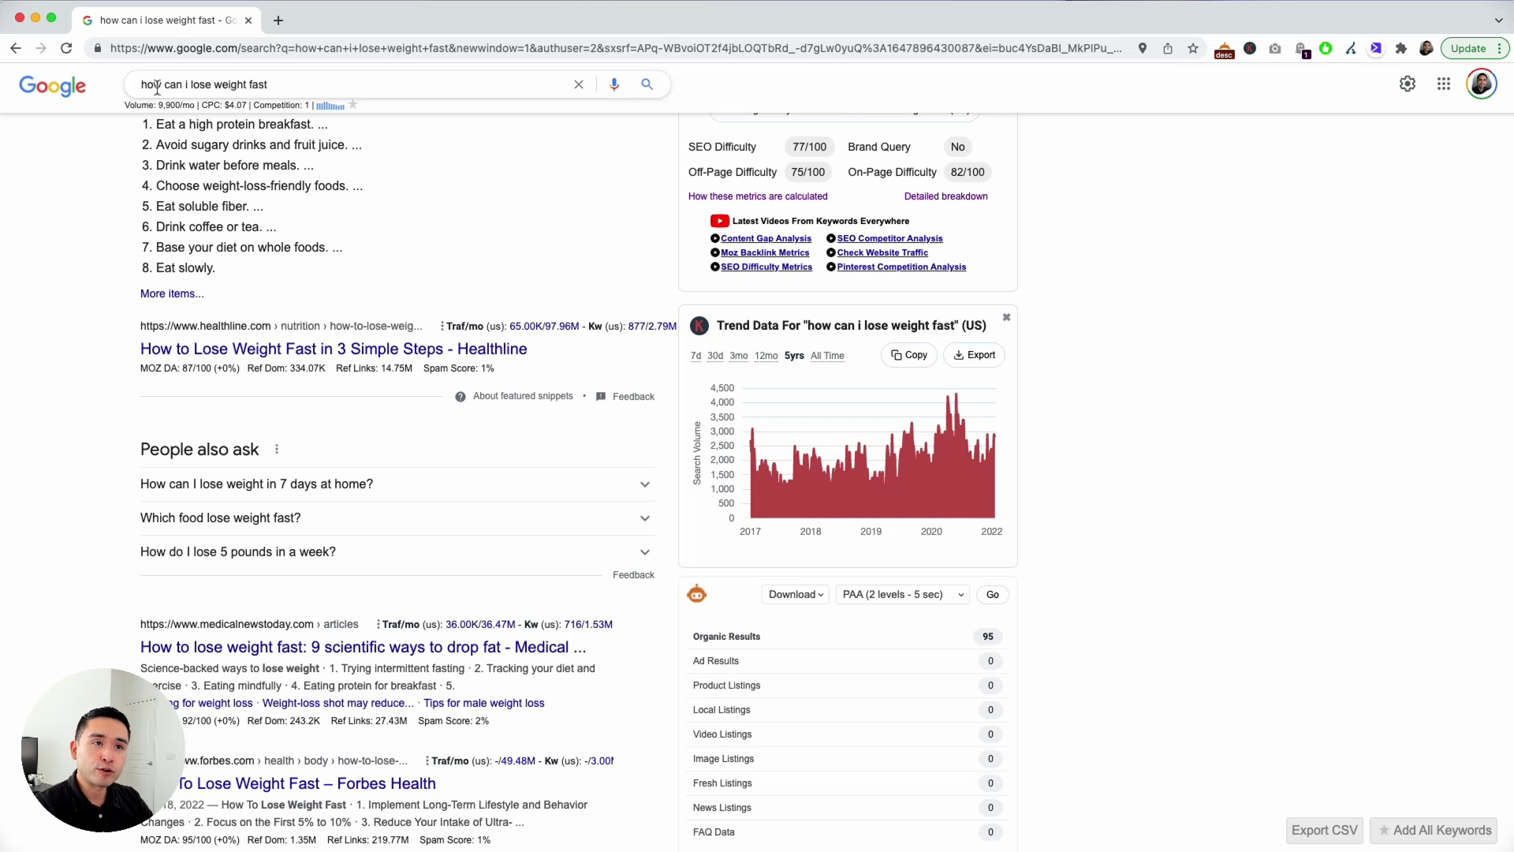
click(310, 486)
scroll(316, 505, down, 2)
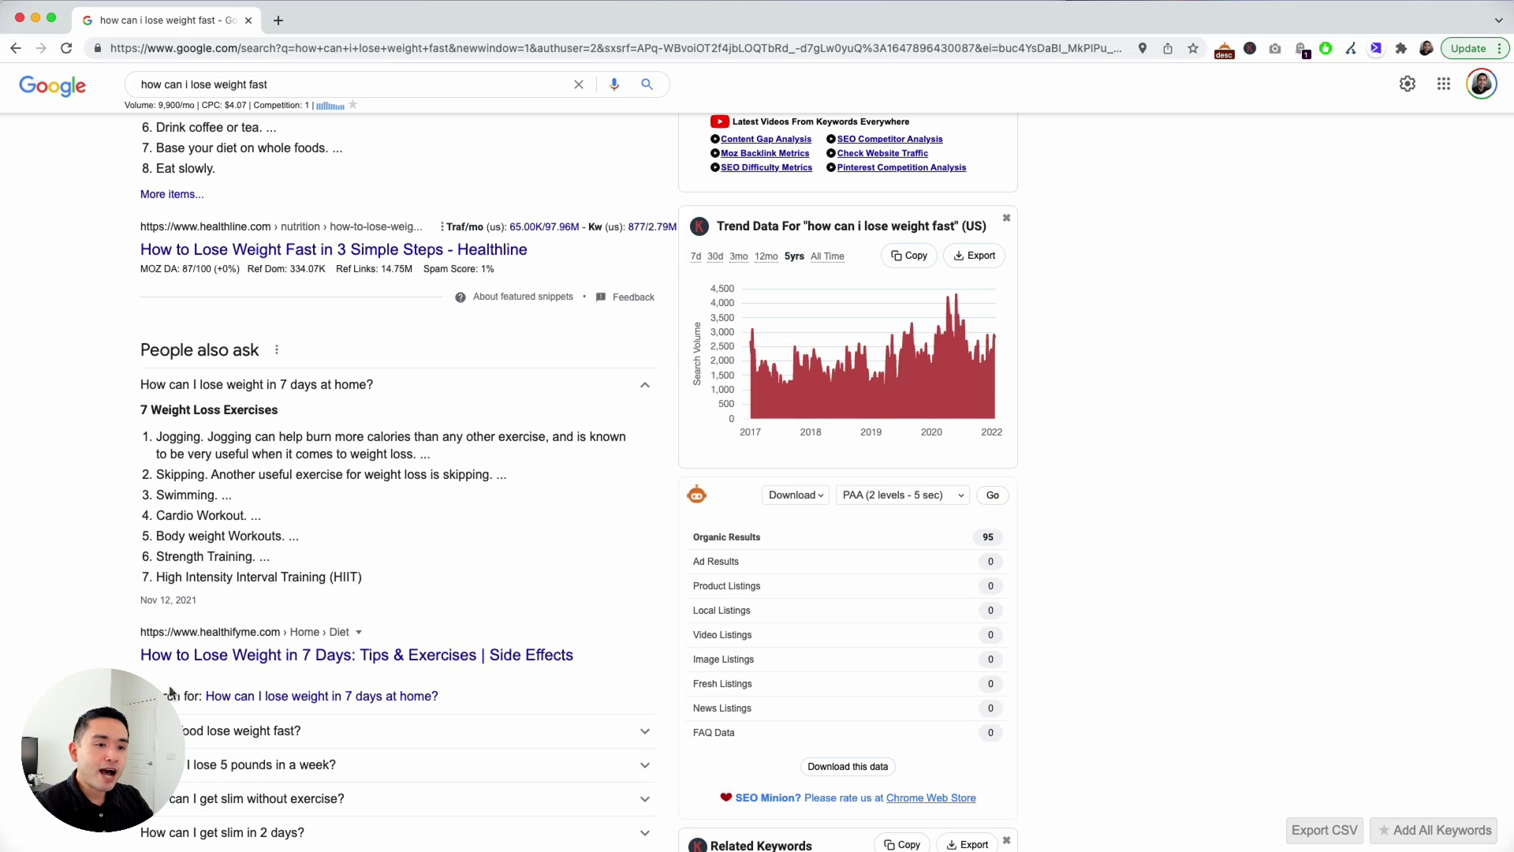
Expand the 'Which food lose weight fast?' and 'What drink helps burn fat?' questions
scroll(286, 513, down, 2)
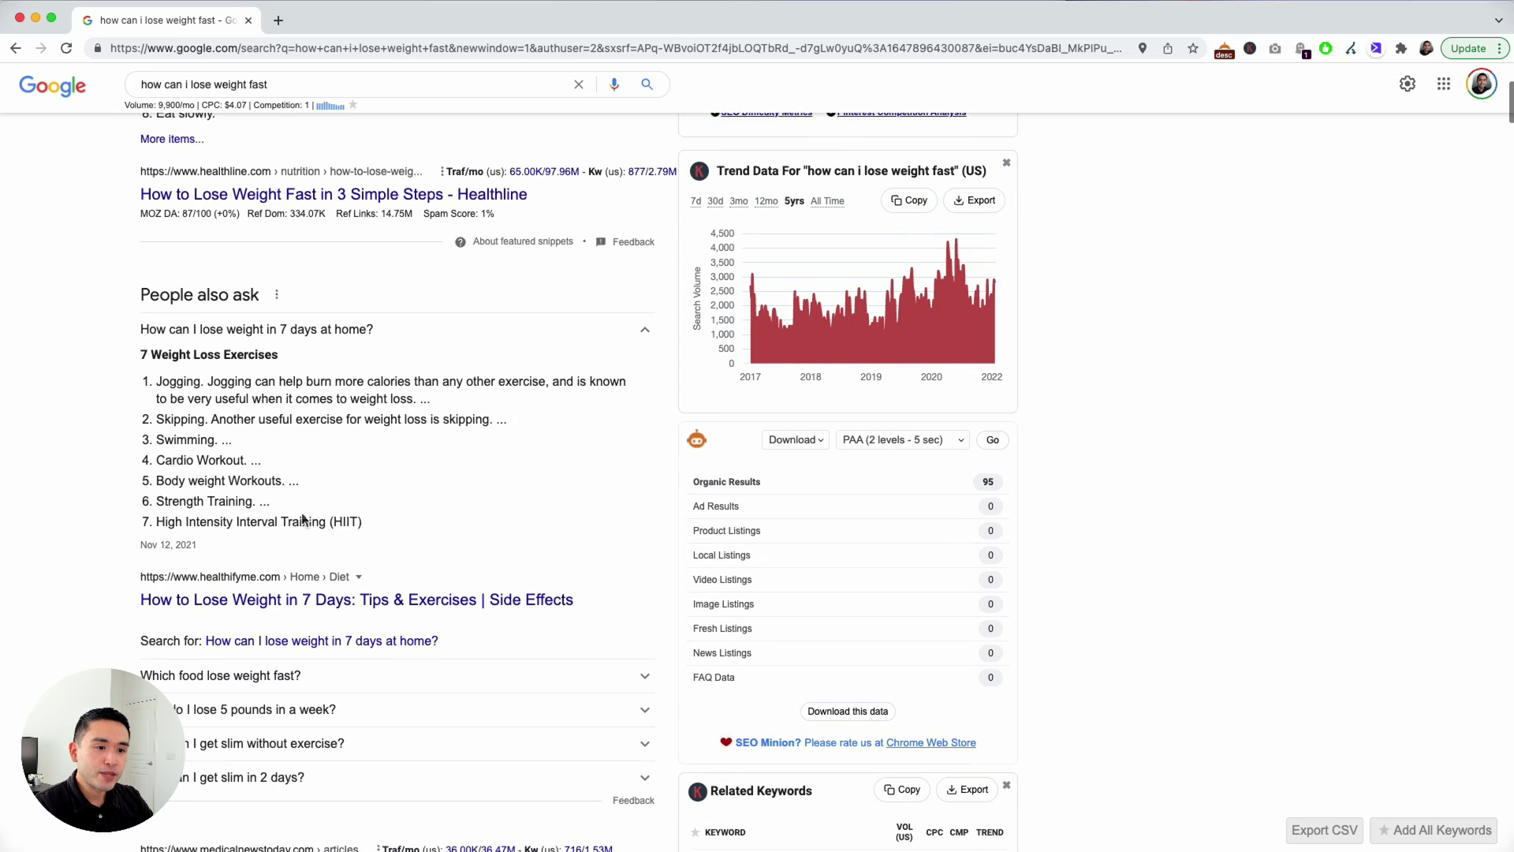
scroll(302, 519, down, 3)
click(405, 579)
scroll(407, 578, down, 2)
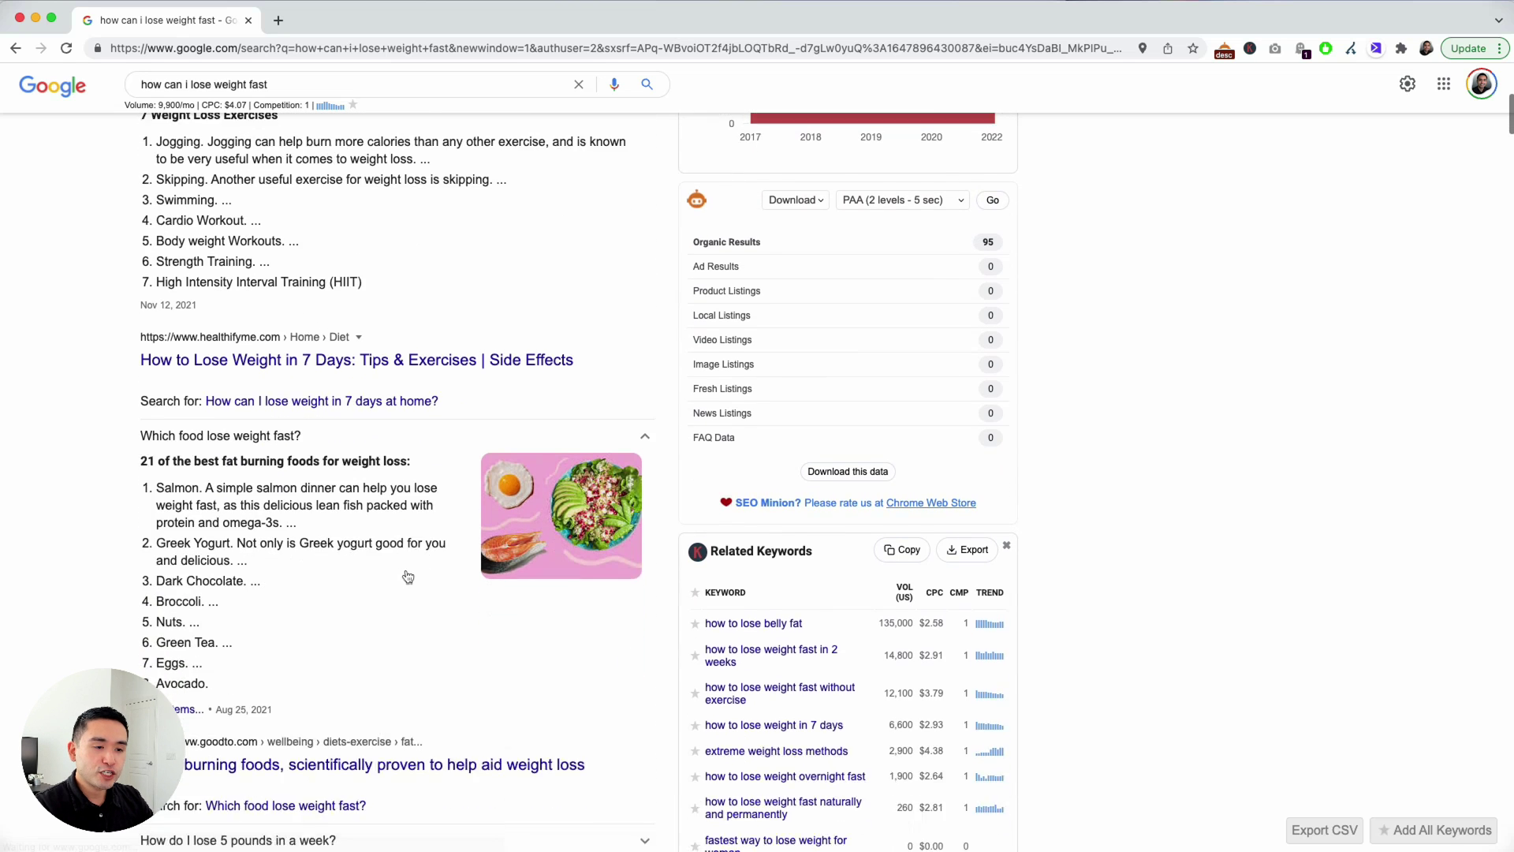
scroll(407, 577, down, 4)
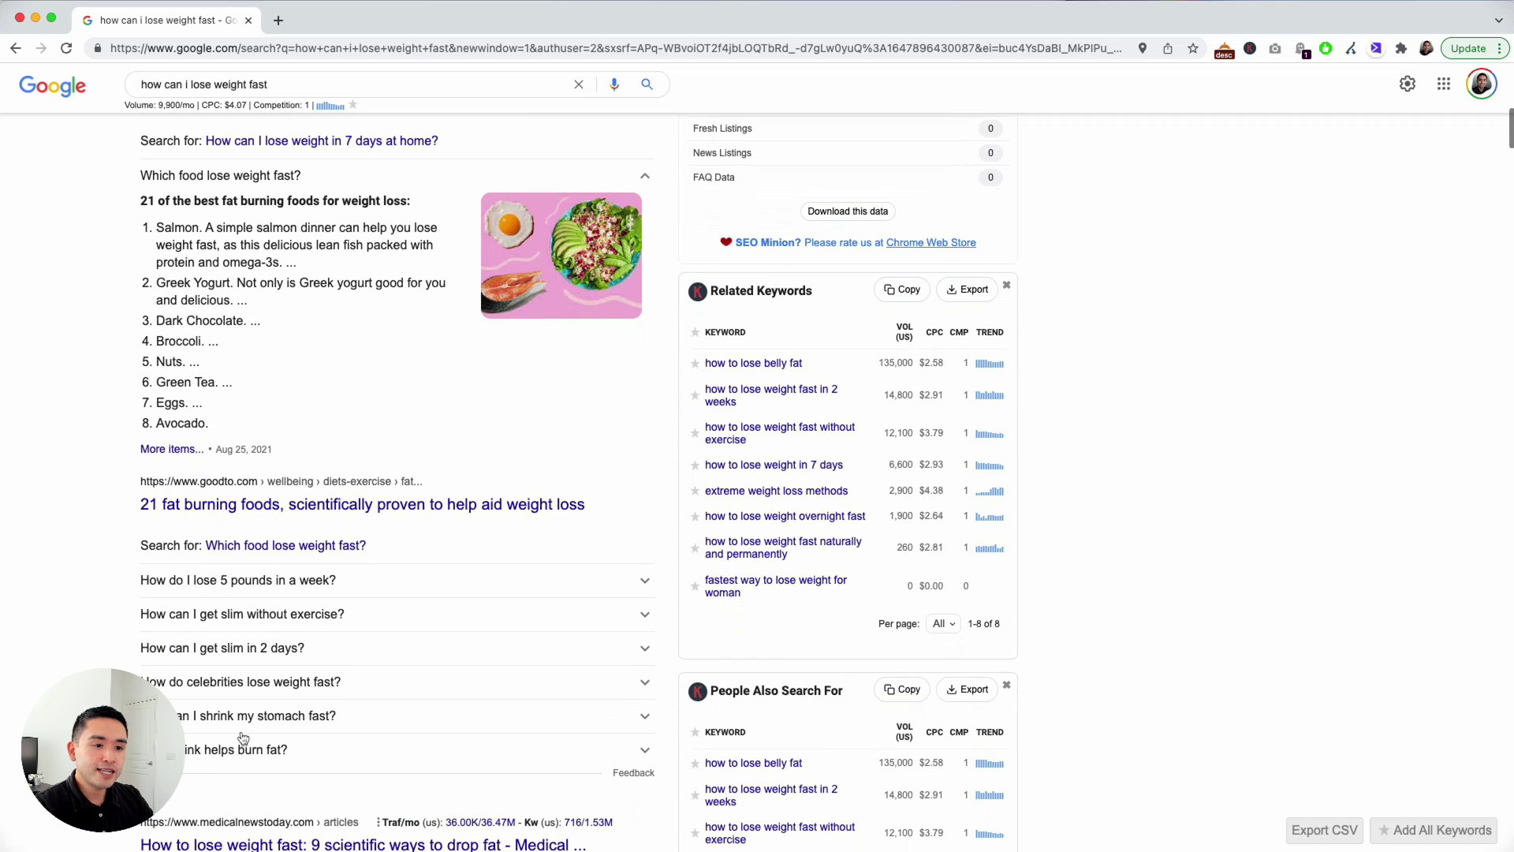
click(278, 749)
scroll(278, 746, down, 5)
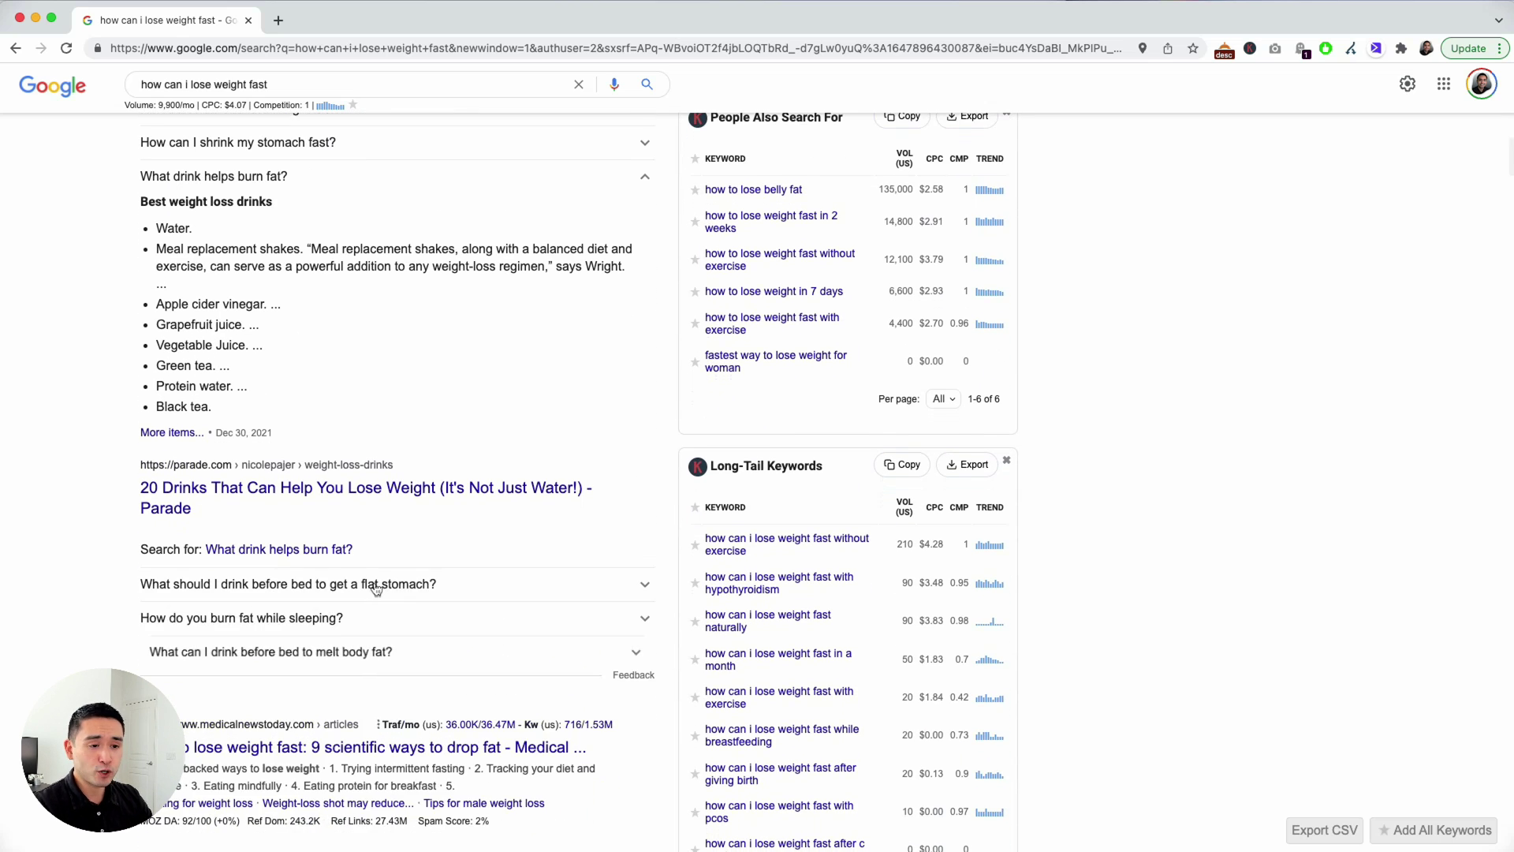
Scroll back up the search results toward the top of the page
scroll(300, 550, up, 2)
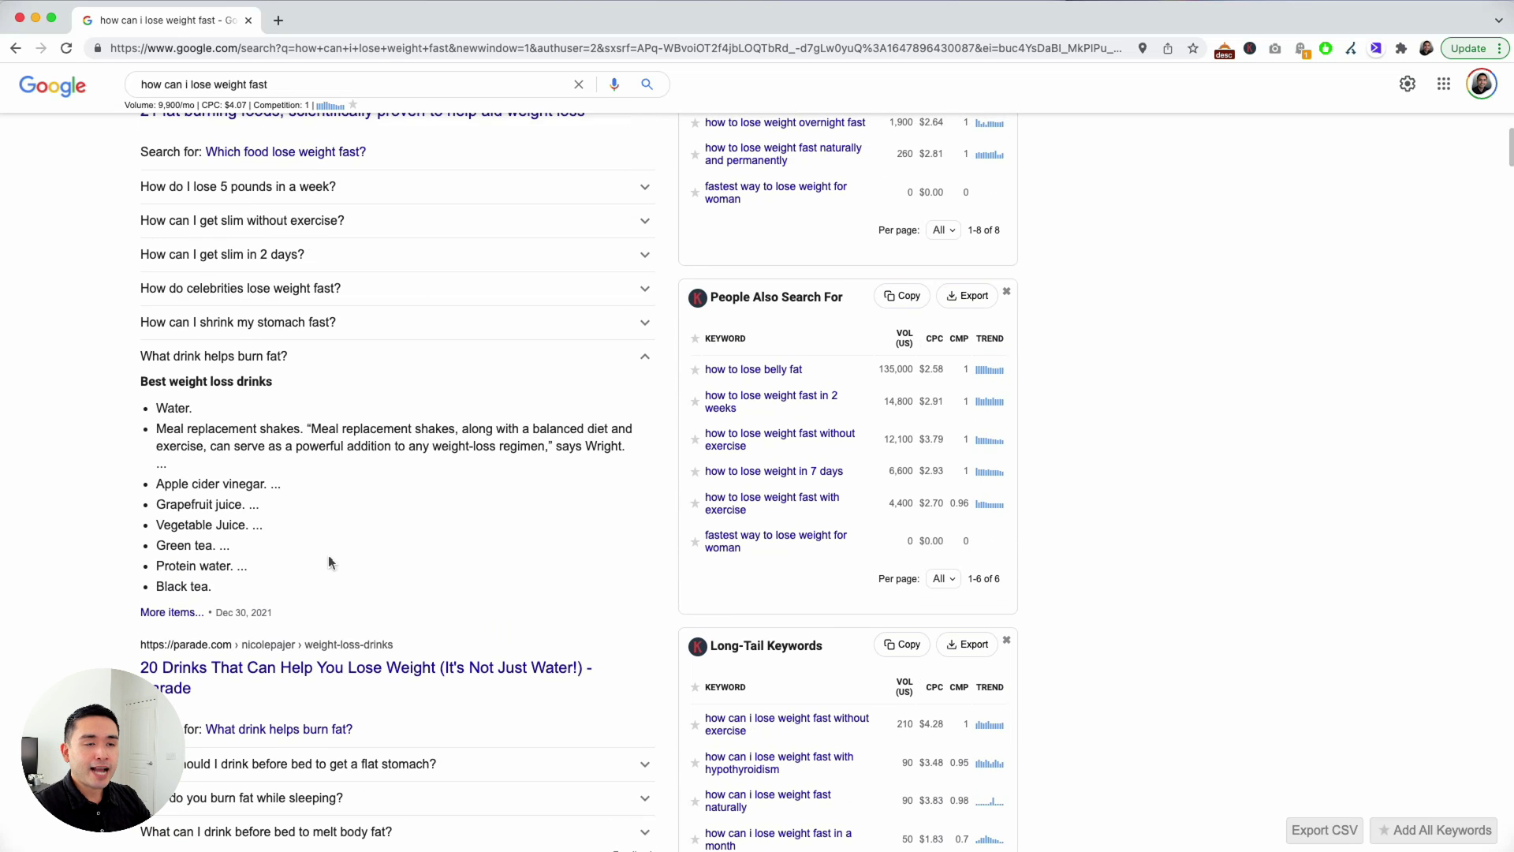
scroll(321, 555, up, 3)
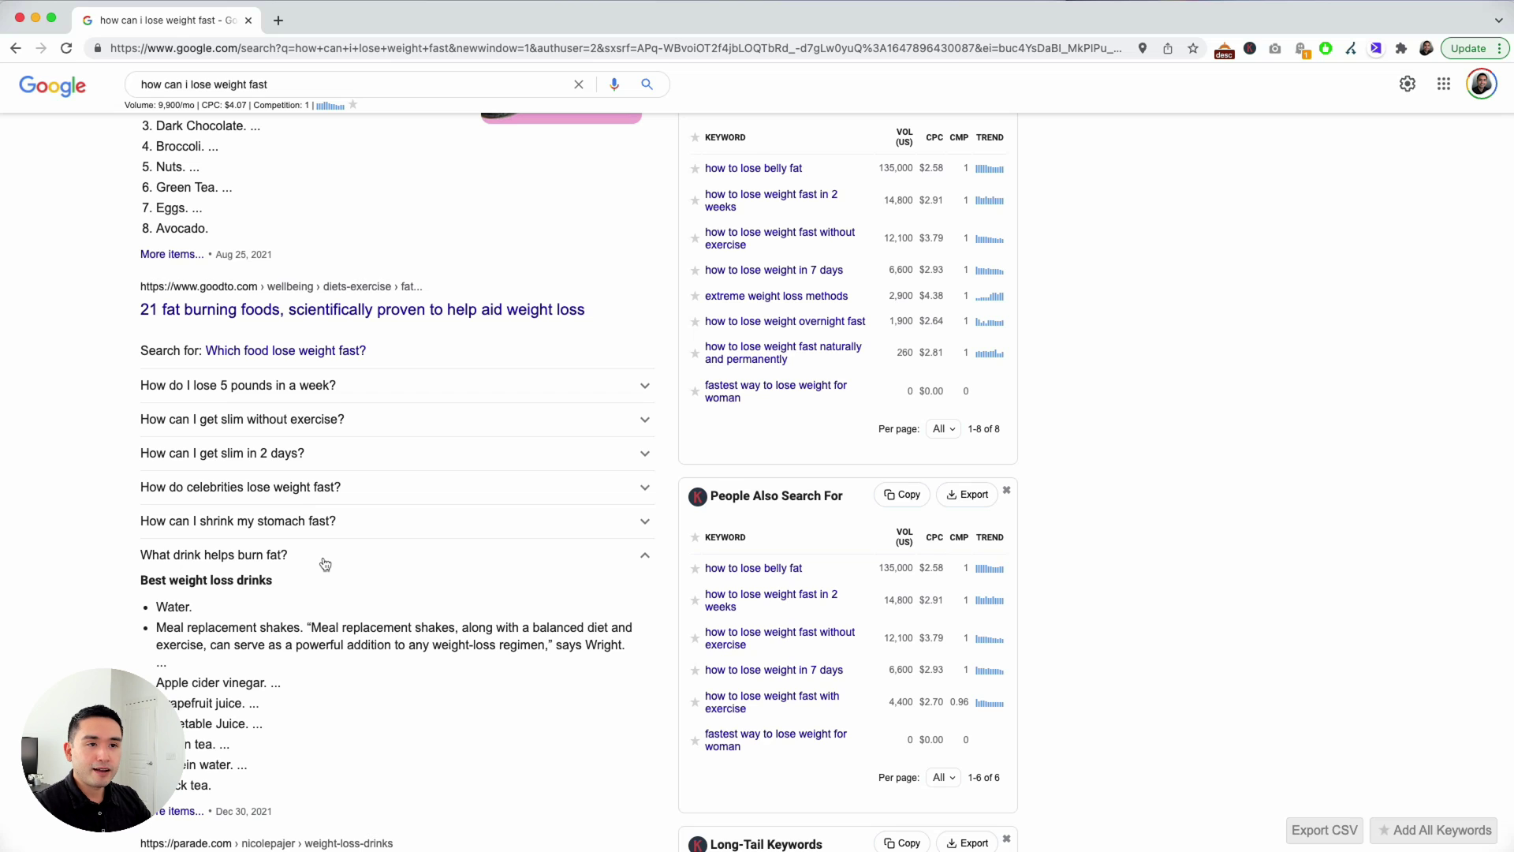
scroll(325, 564, up, 3)
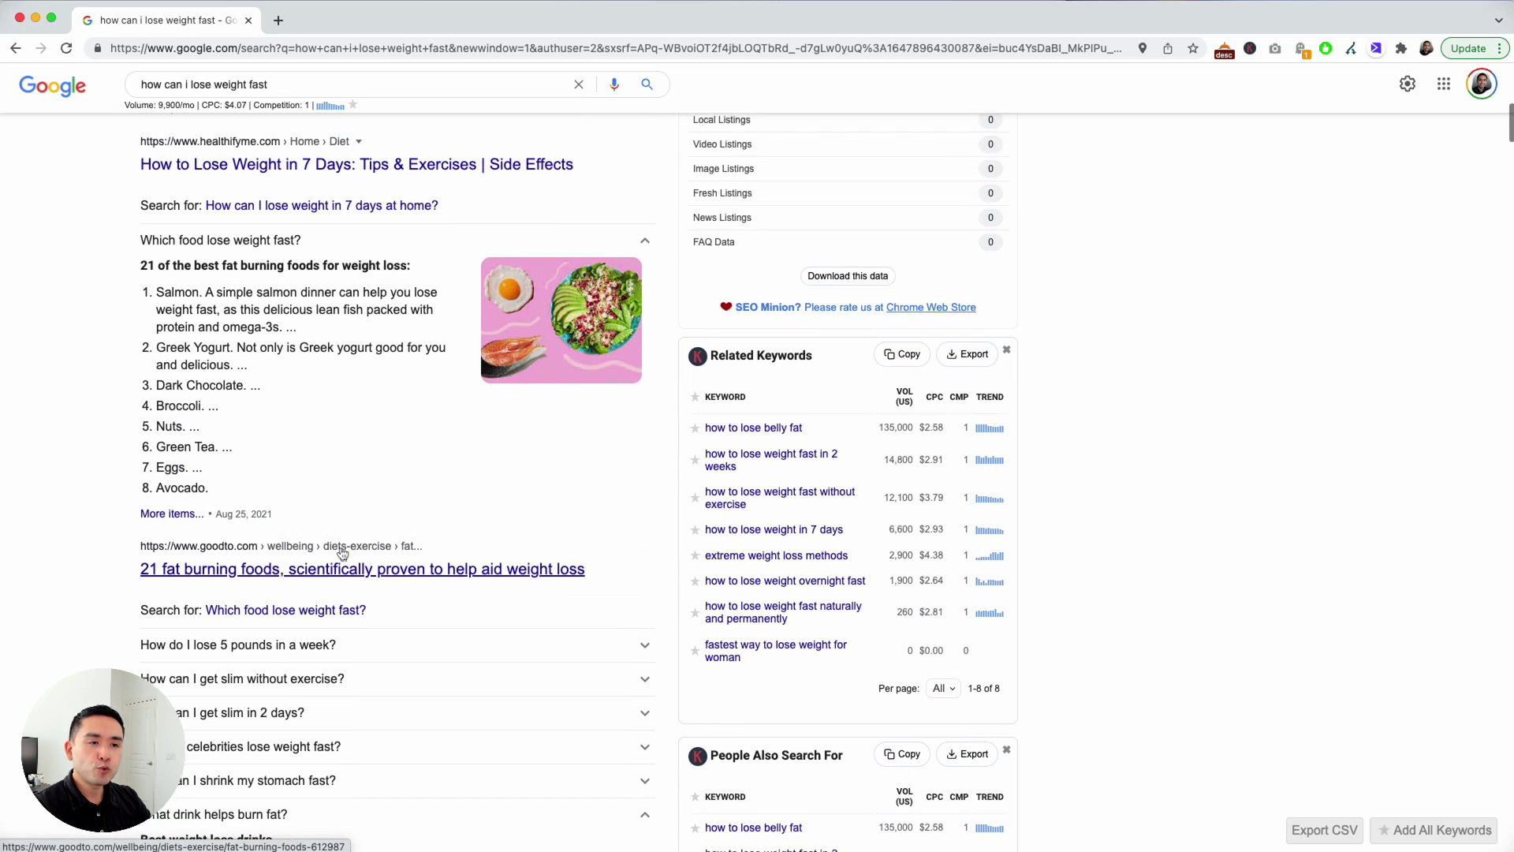
scroll(344, 521, up, 2)
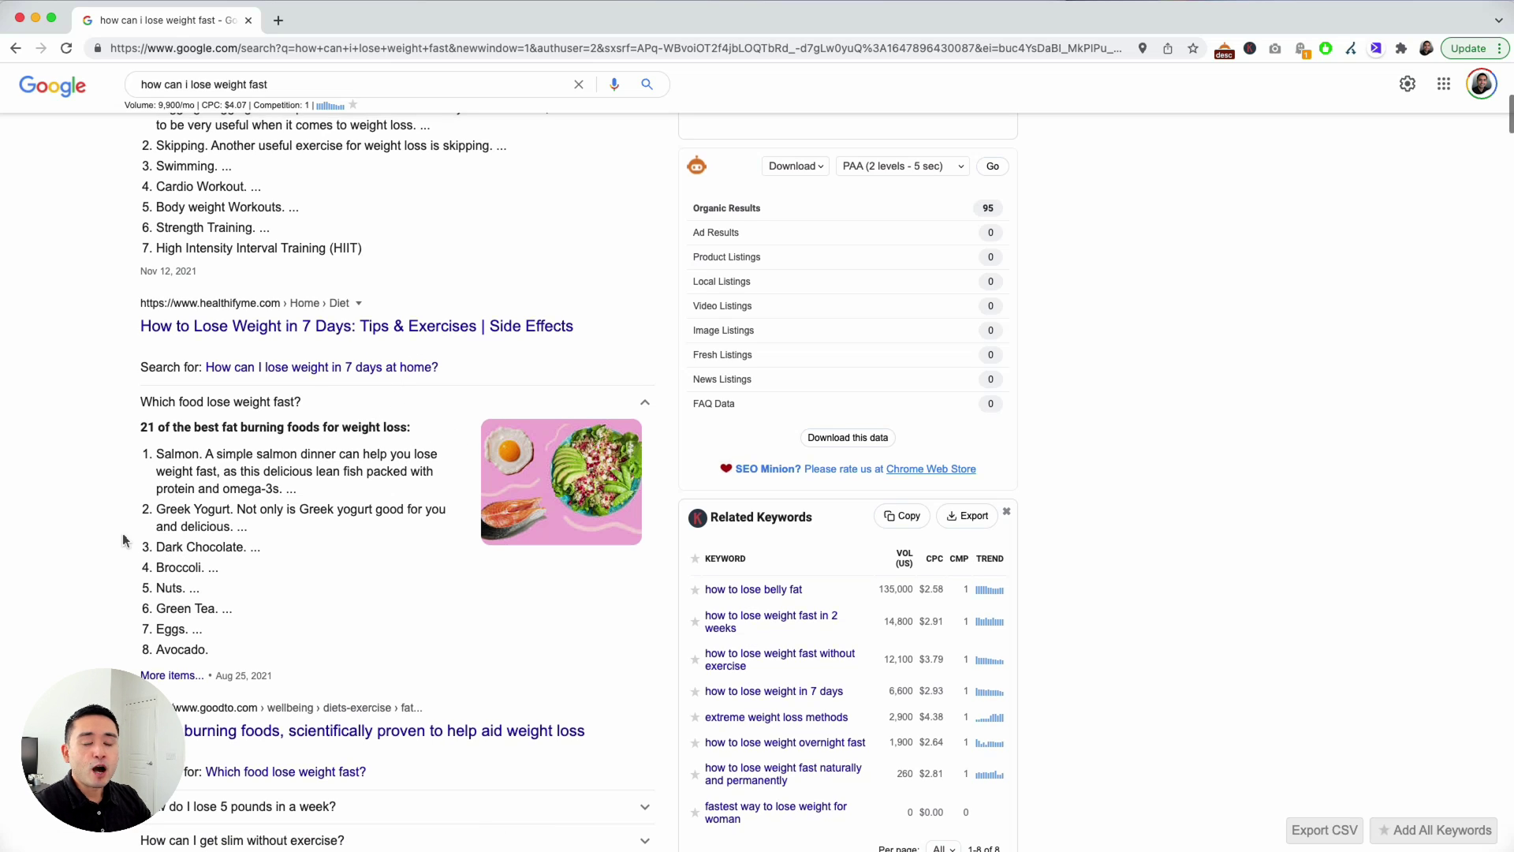
scroll(91, 551, up, 2)
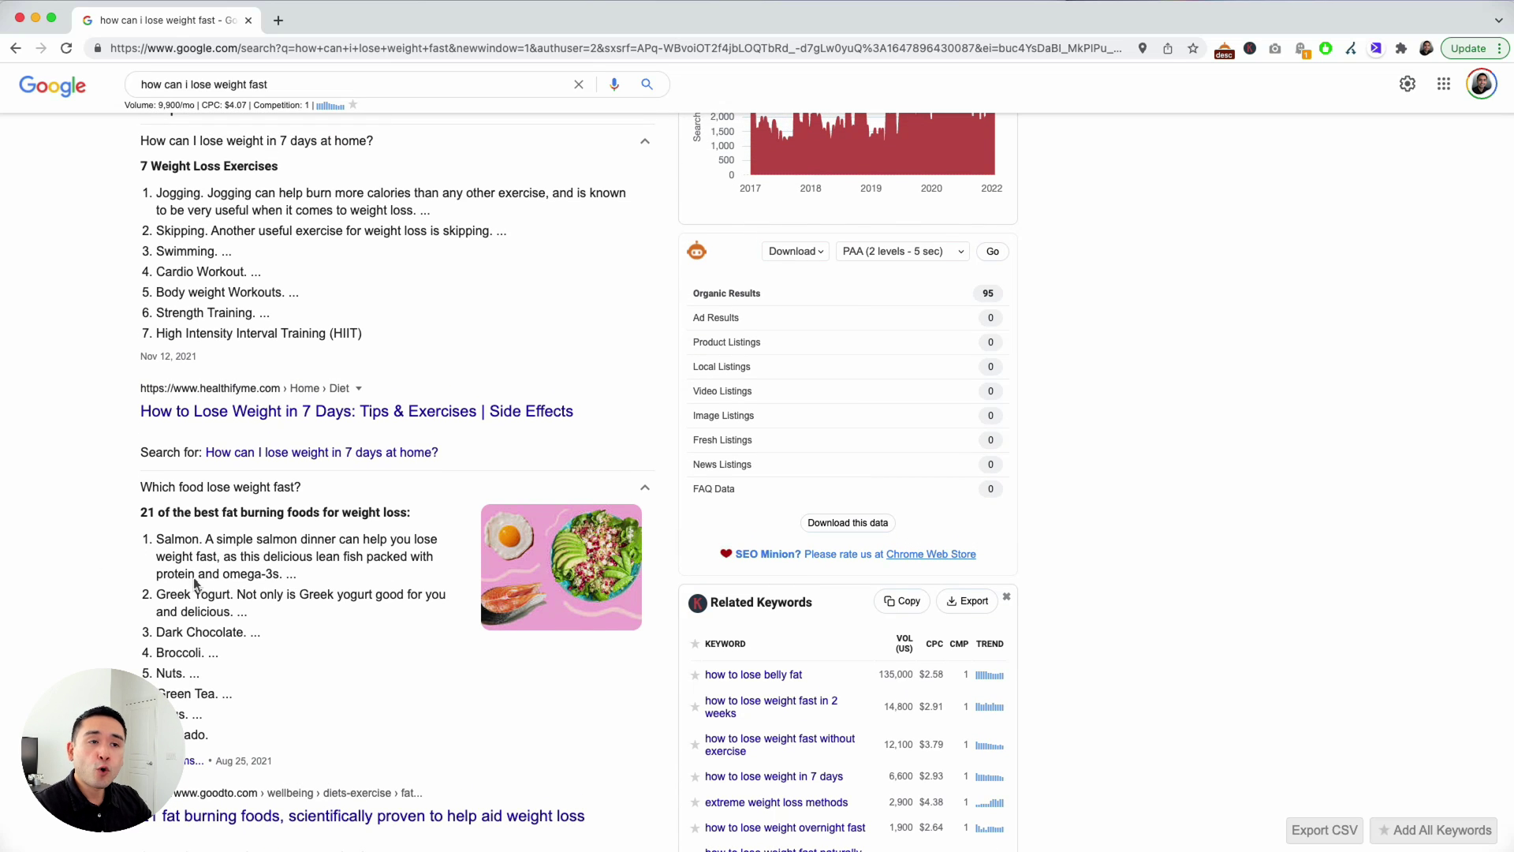
scroll(170, 510, up, 6)
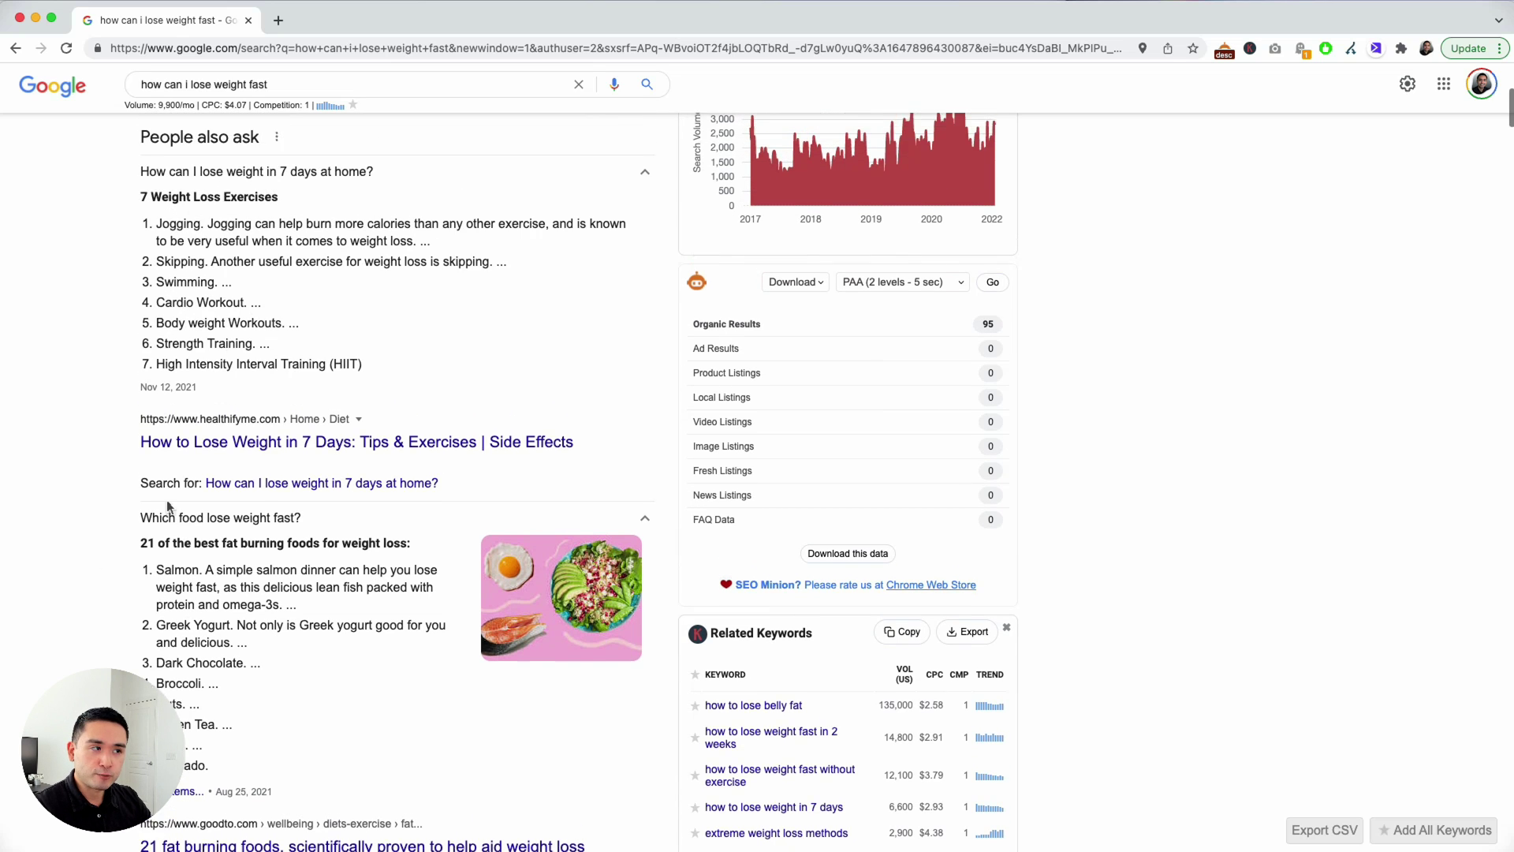
scroll(195, 439, up, 1)
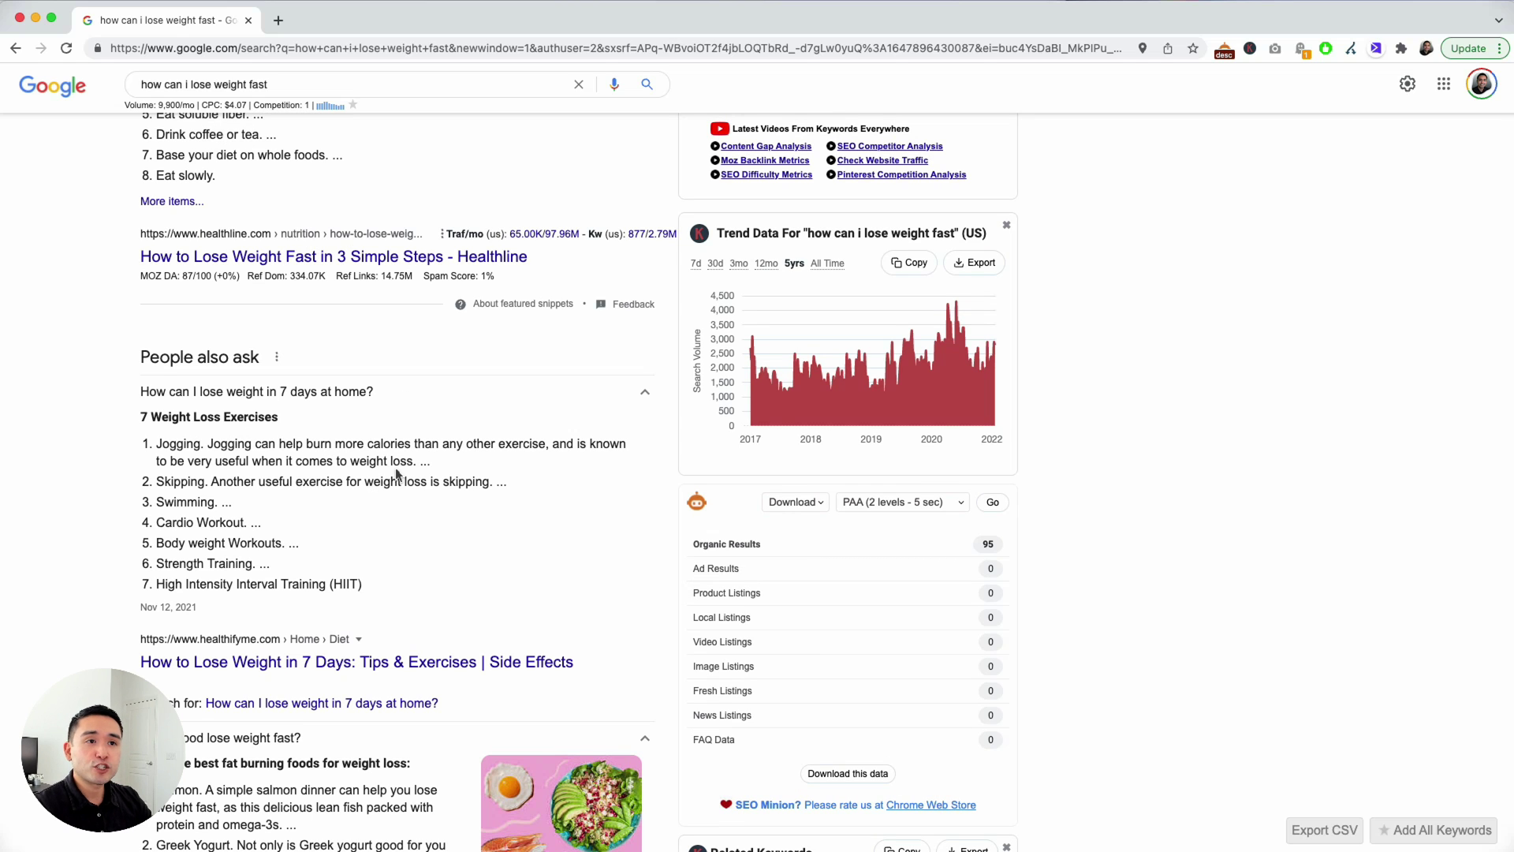
scroll(448, 223, up, 5)
scroll(448, 218, up, 1)
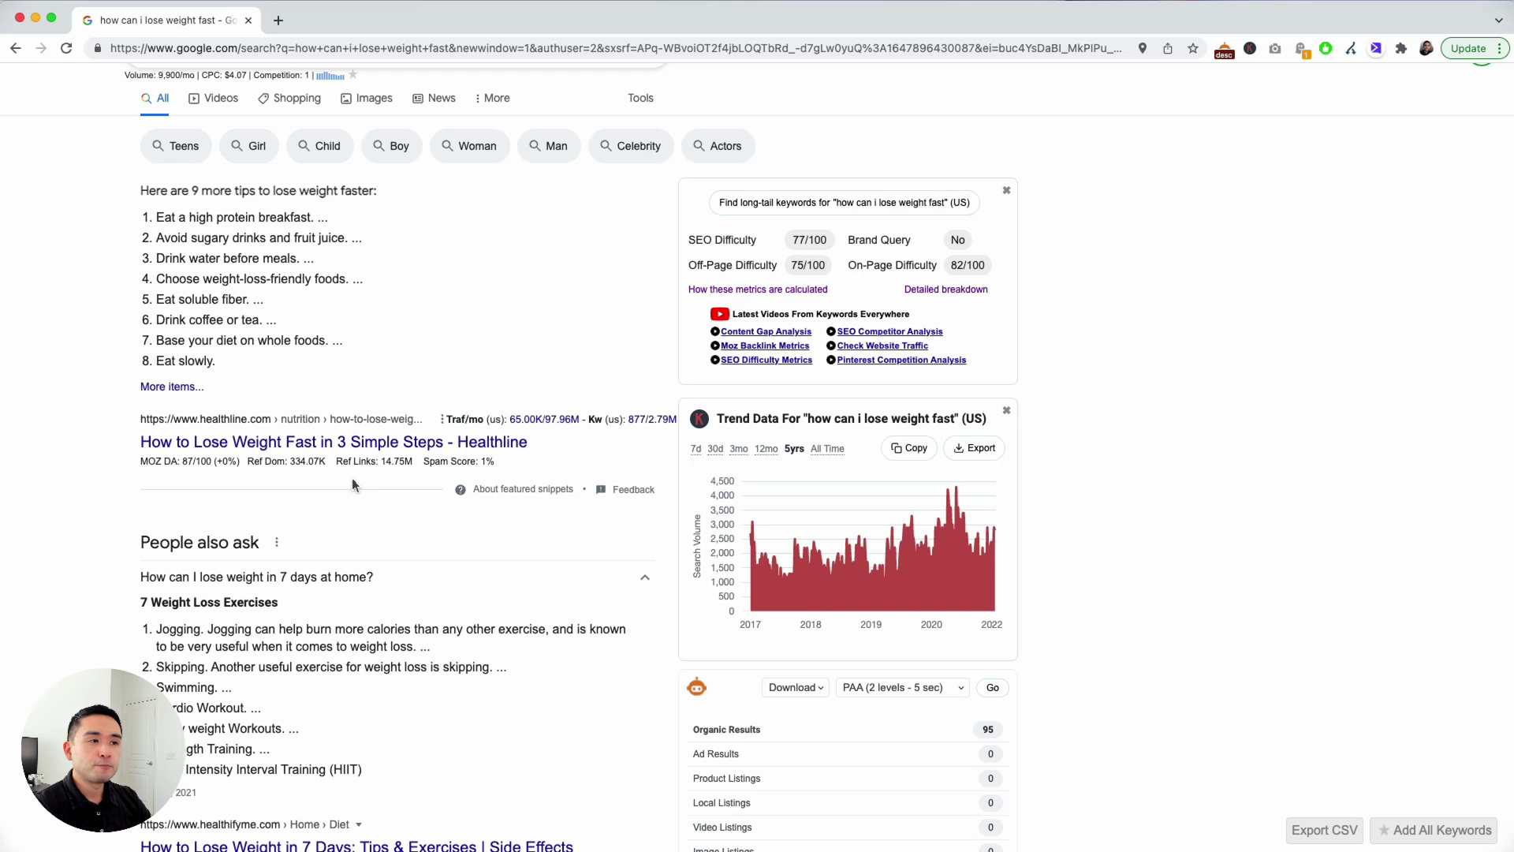
scroll(352, 478, down, 3)
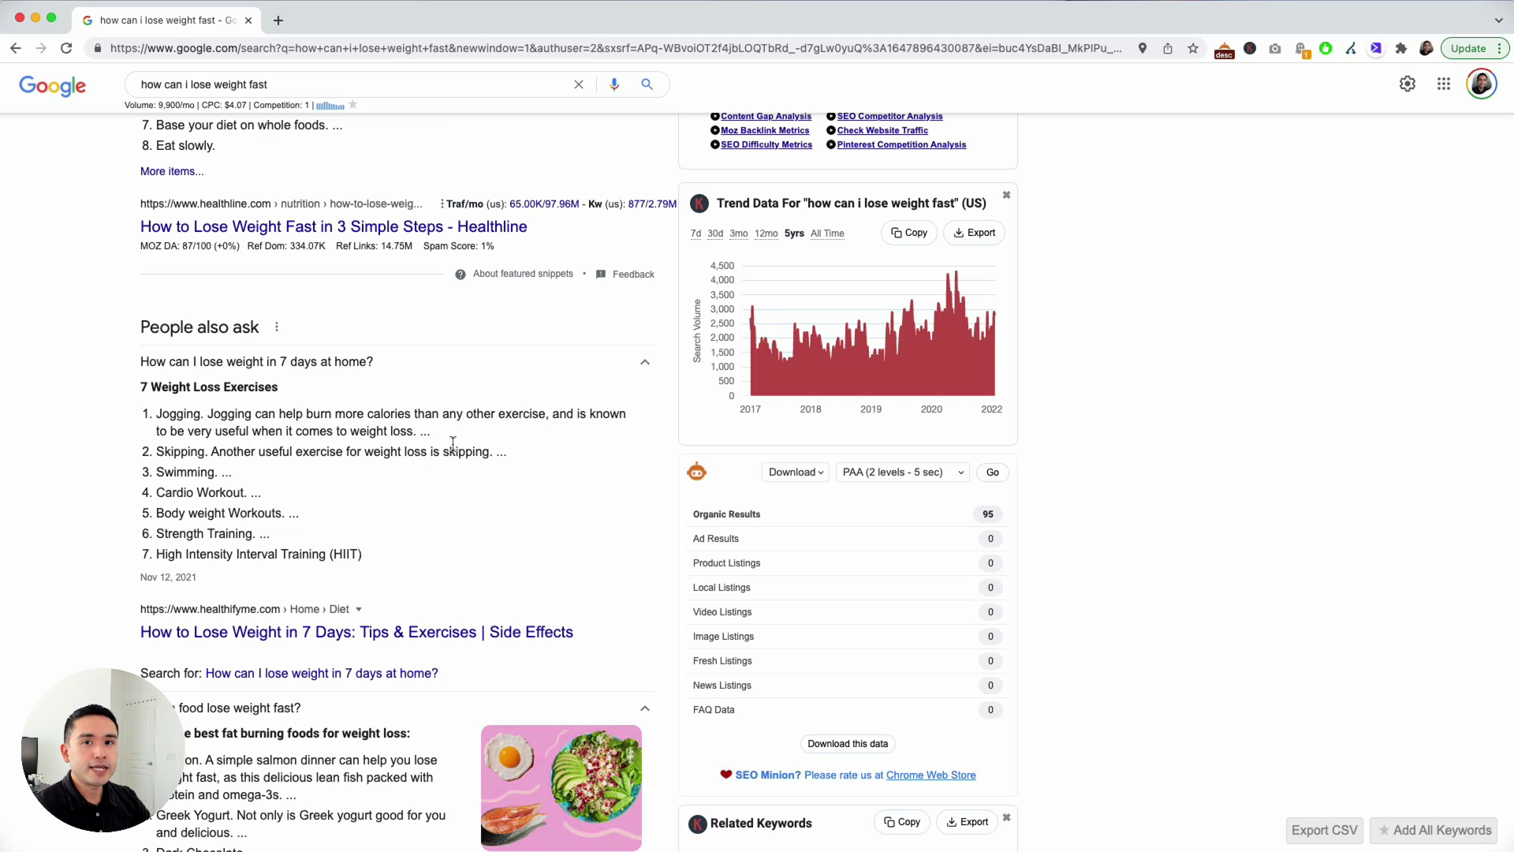
scroll(466, 422, down, 2)
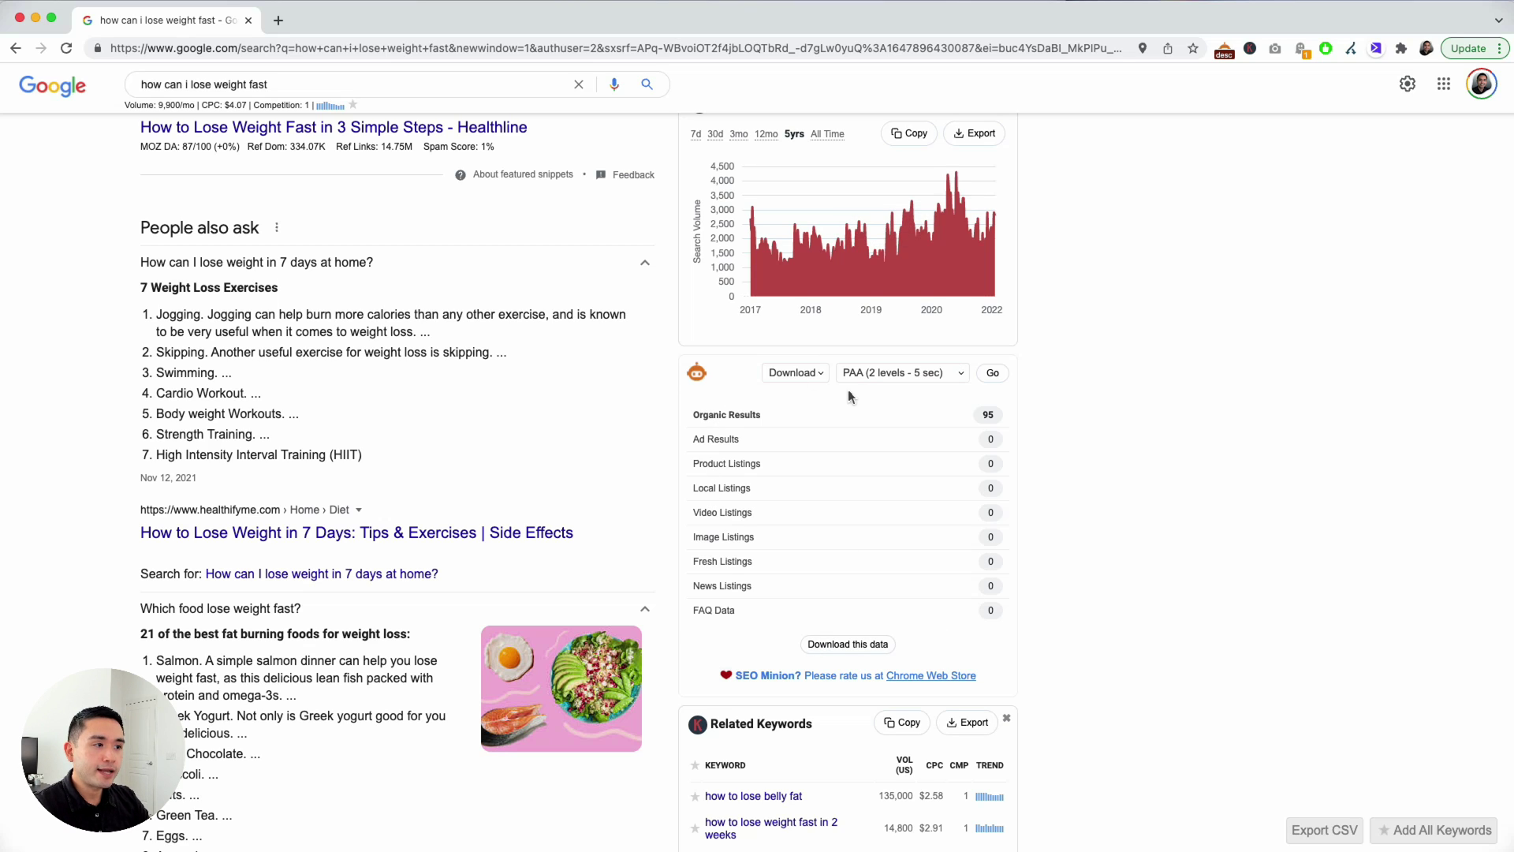
click(819, 374)
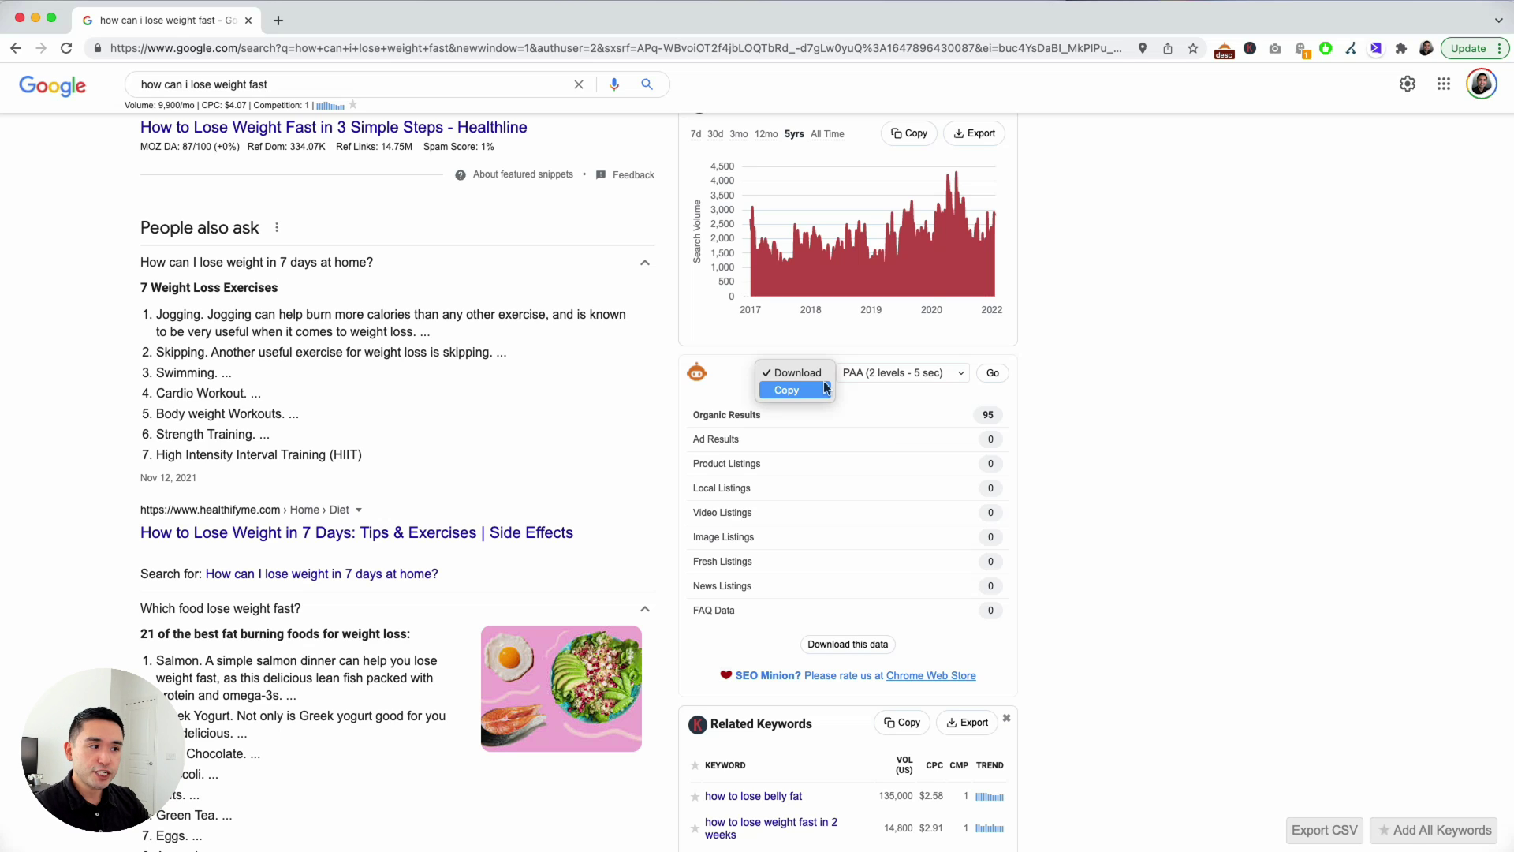
Keep Download as the output and choose PAA (2 levels - 5 sec) in SEO Minion
click(812, 374)
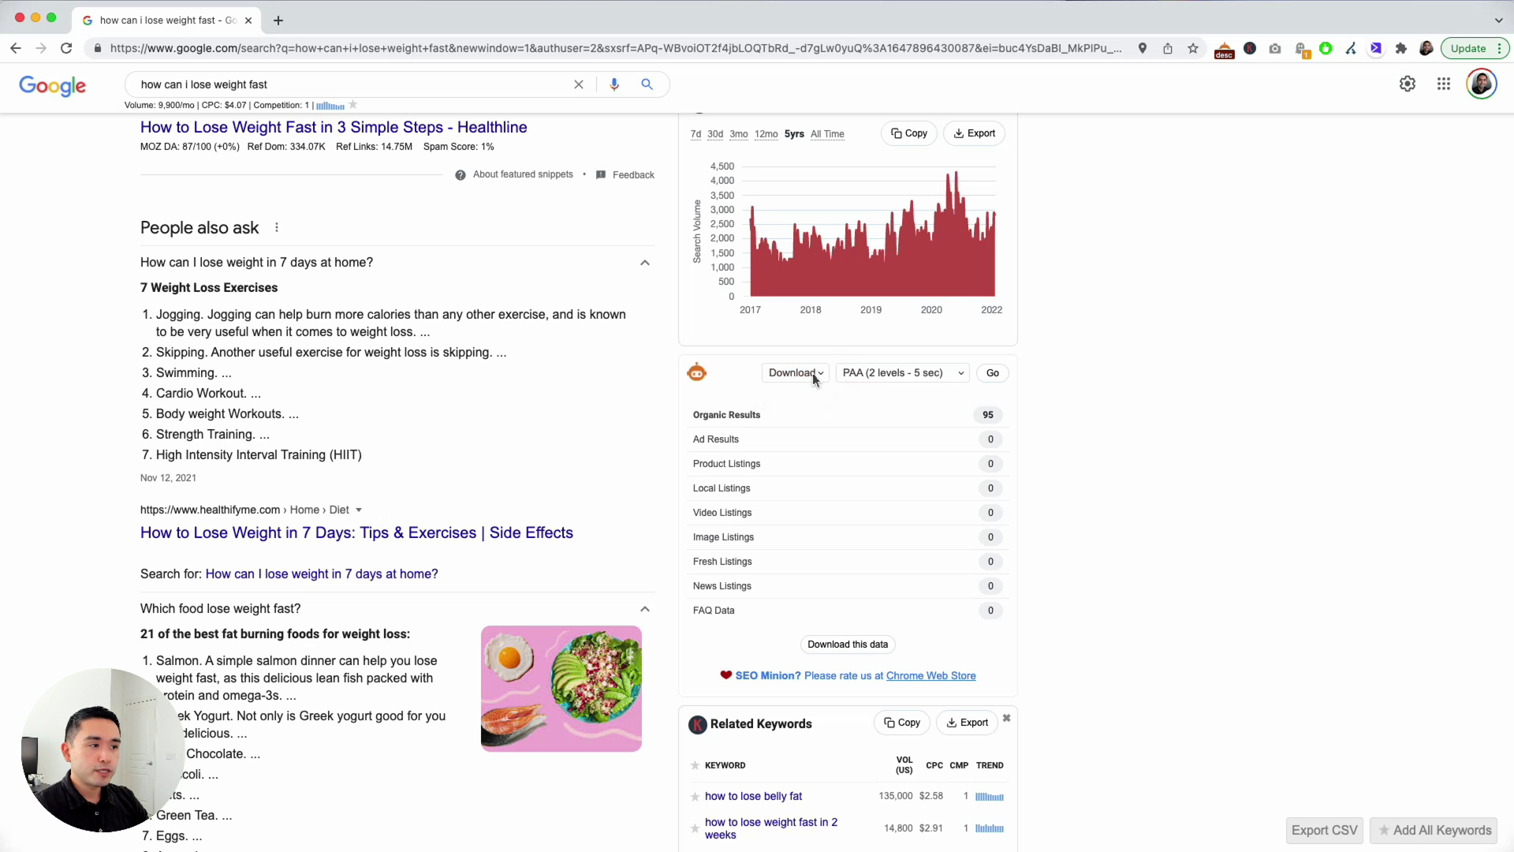
click(864, 372)
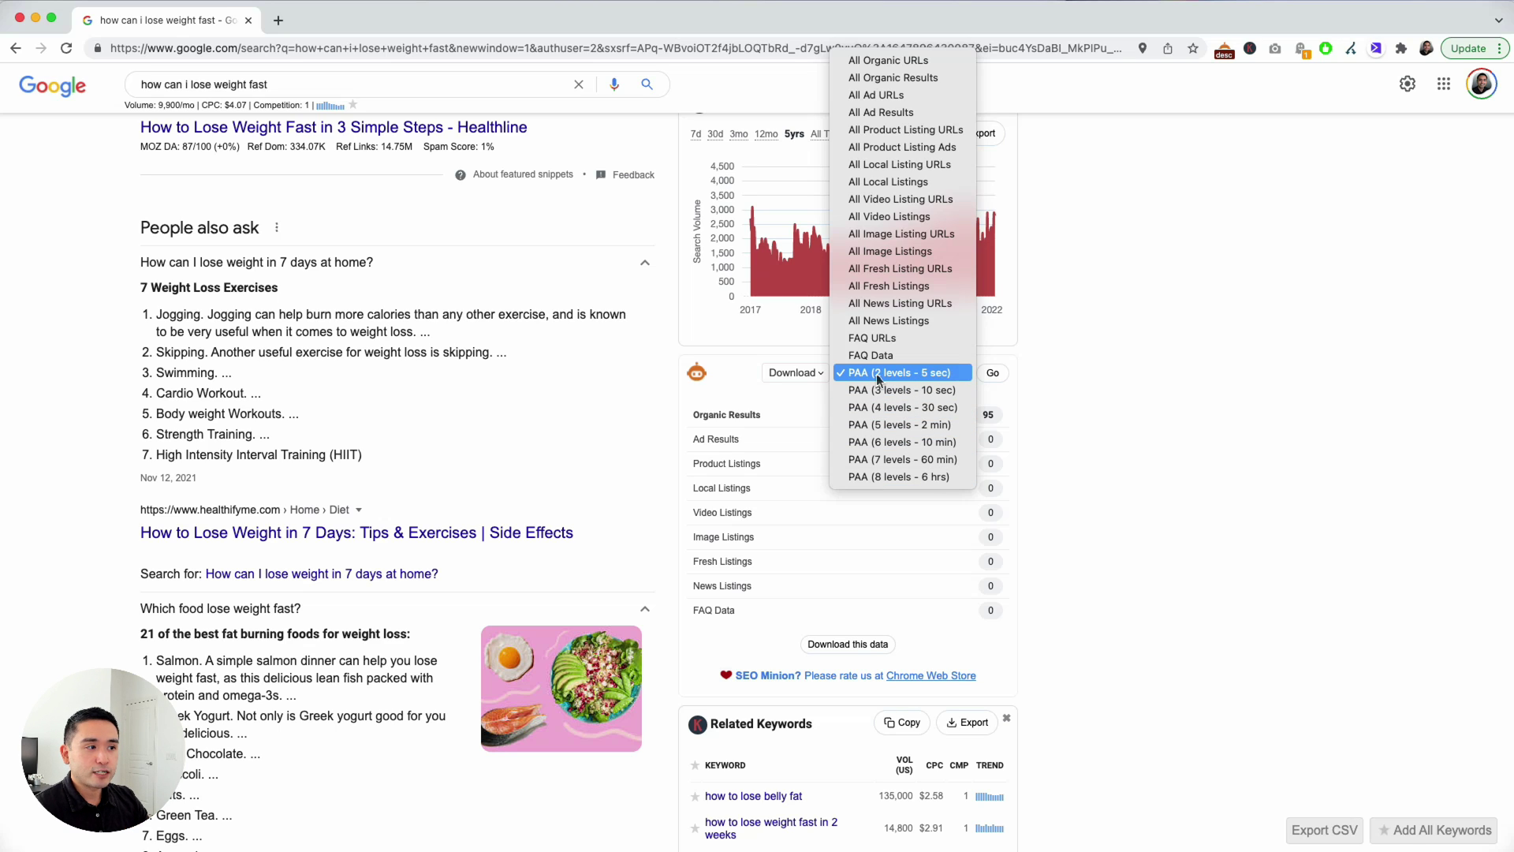
click(920, 379)
Run the PAA scrape and save the 25 collected questions as a google-paa CSV
click(993, 374)
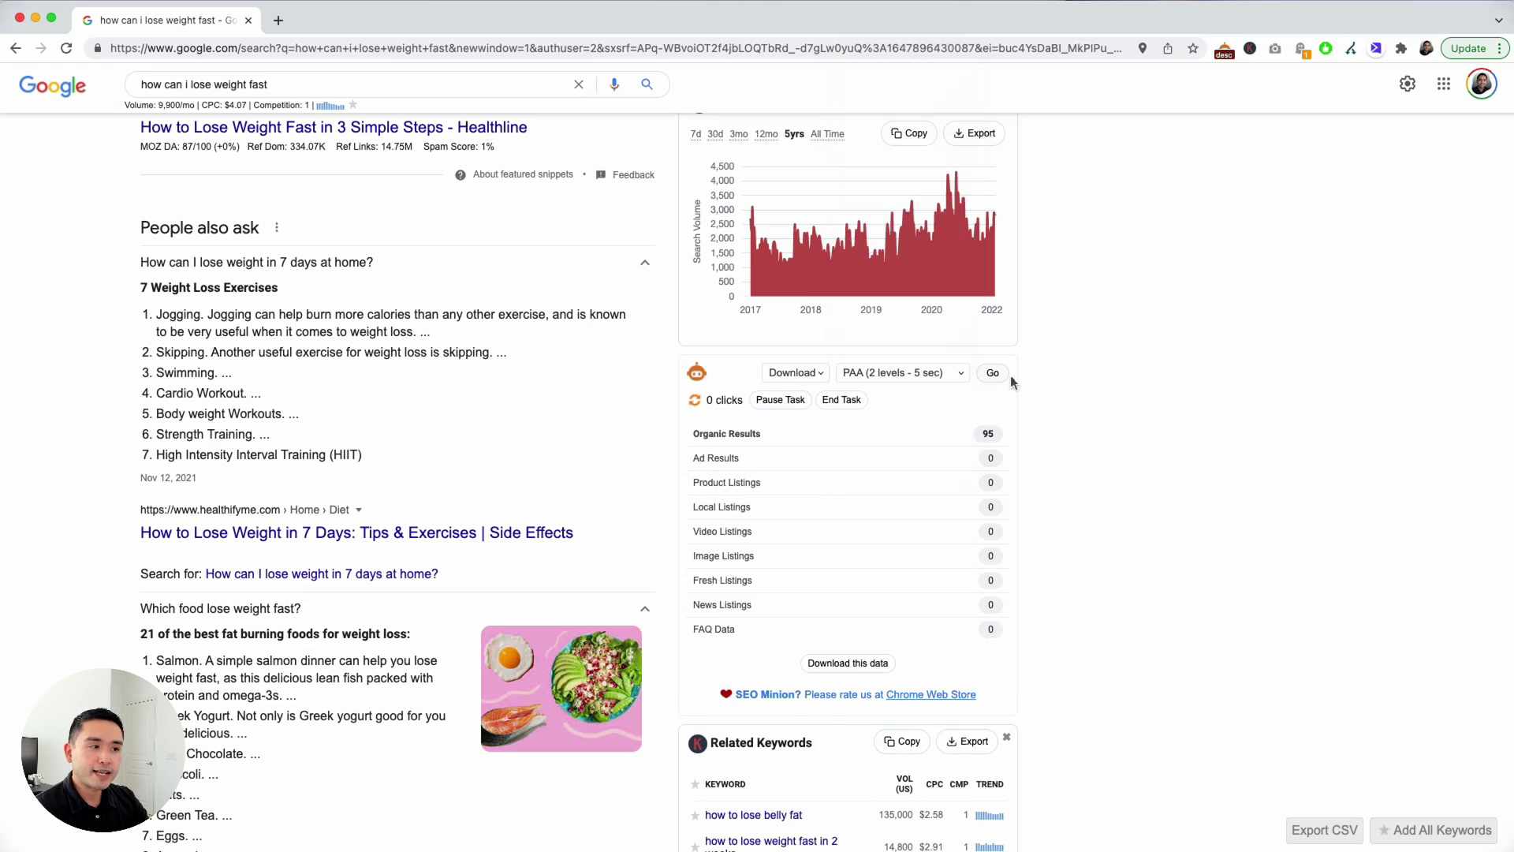
scroll(427, 513, down, 10)
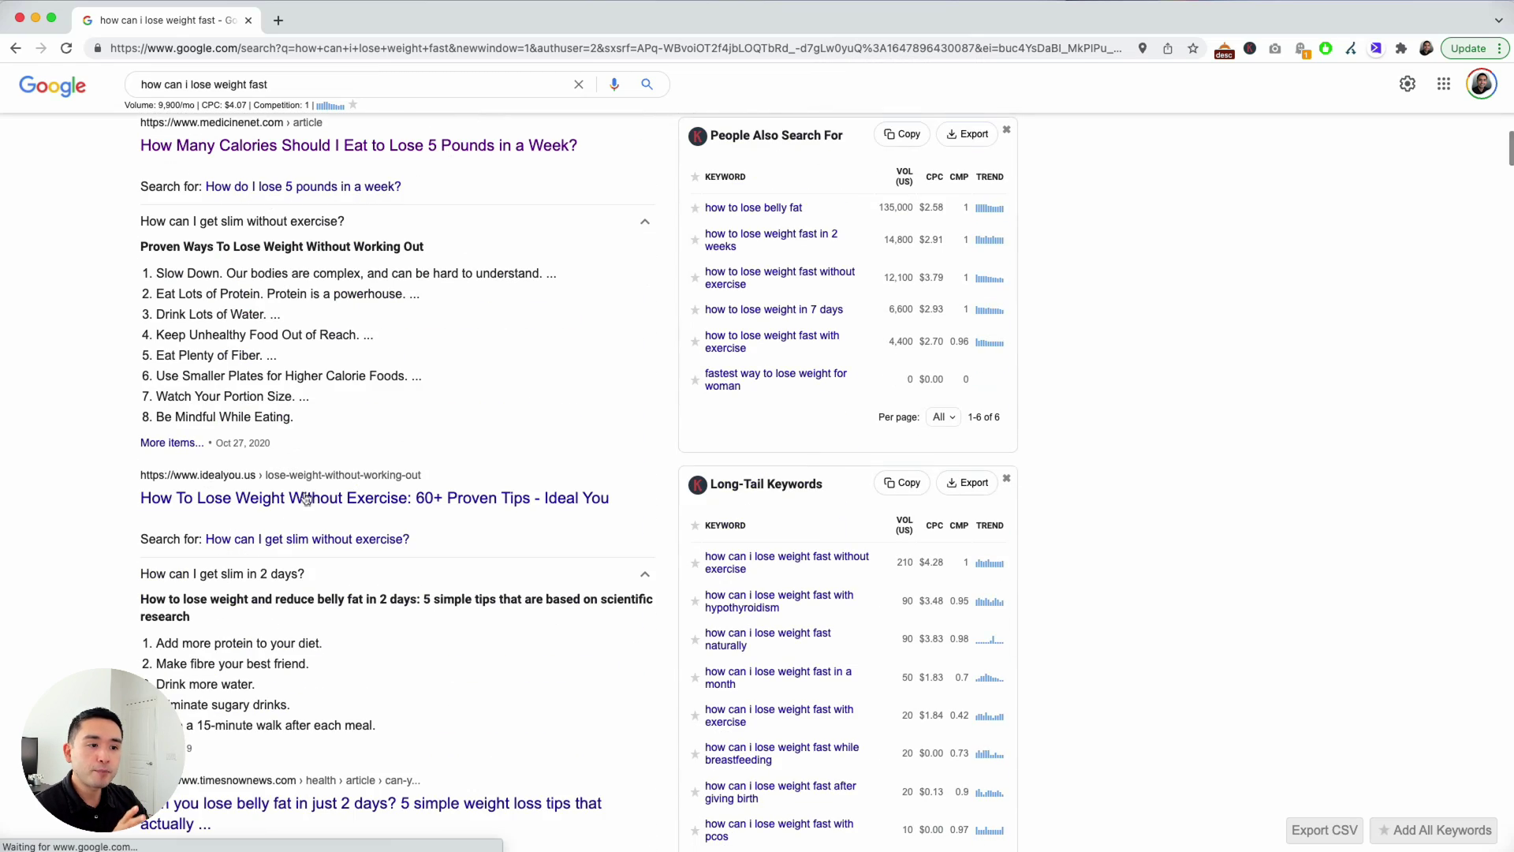
scroll(452, 655, down, 5)
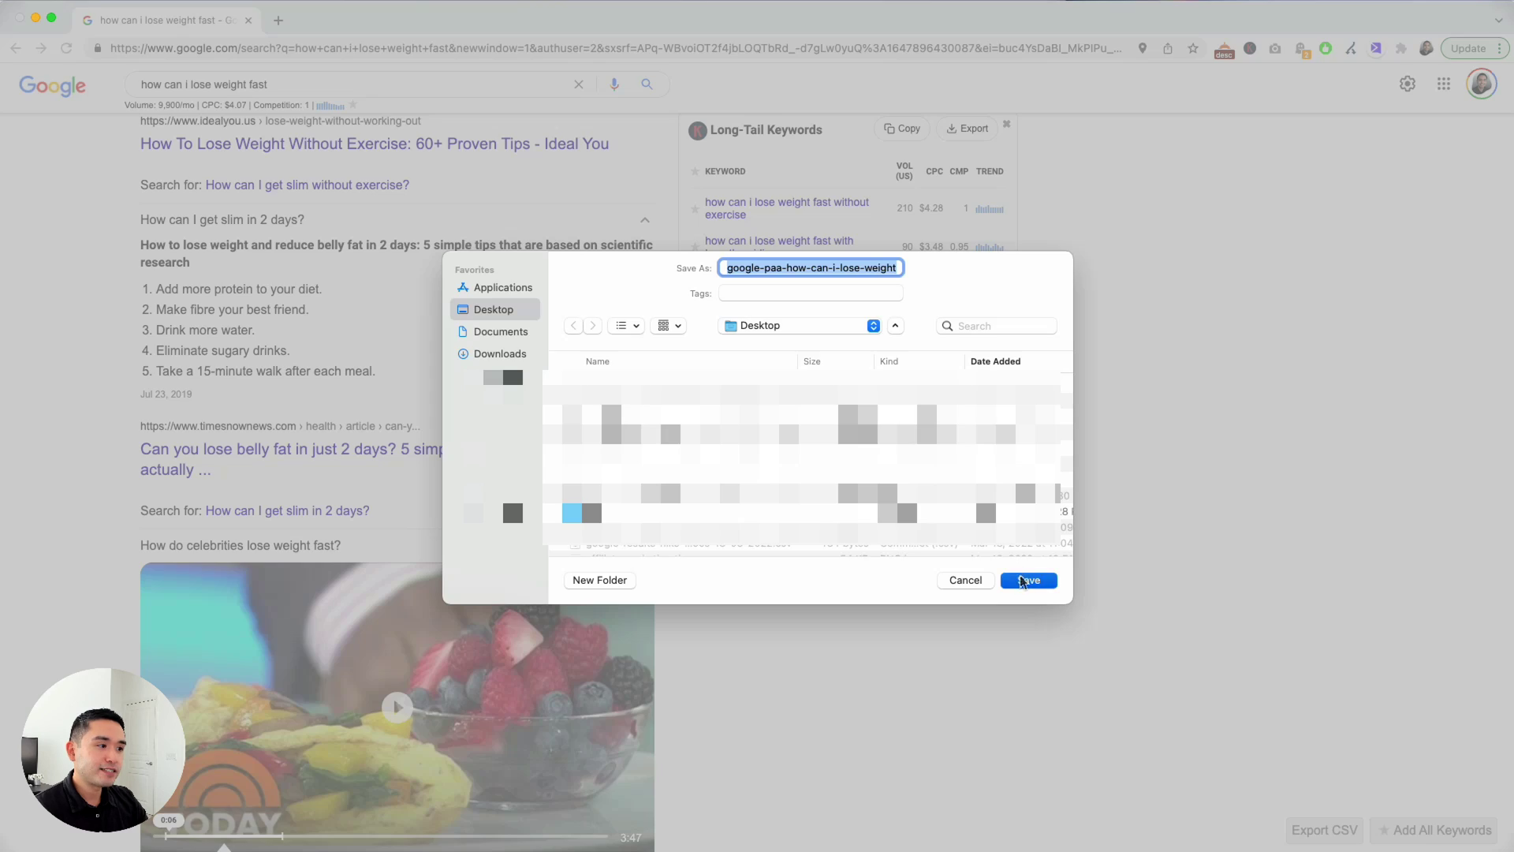
click(1022, 580)
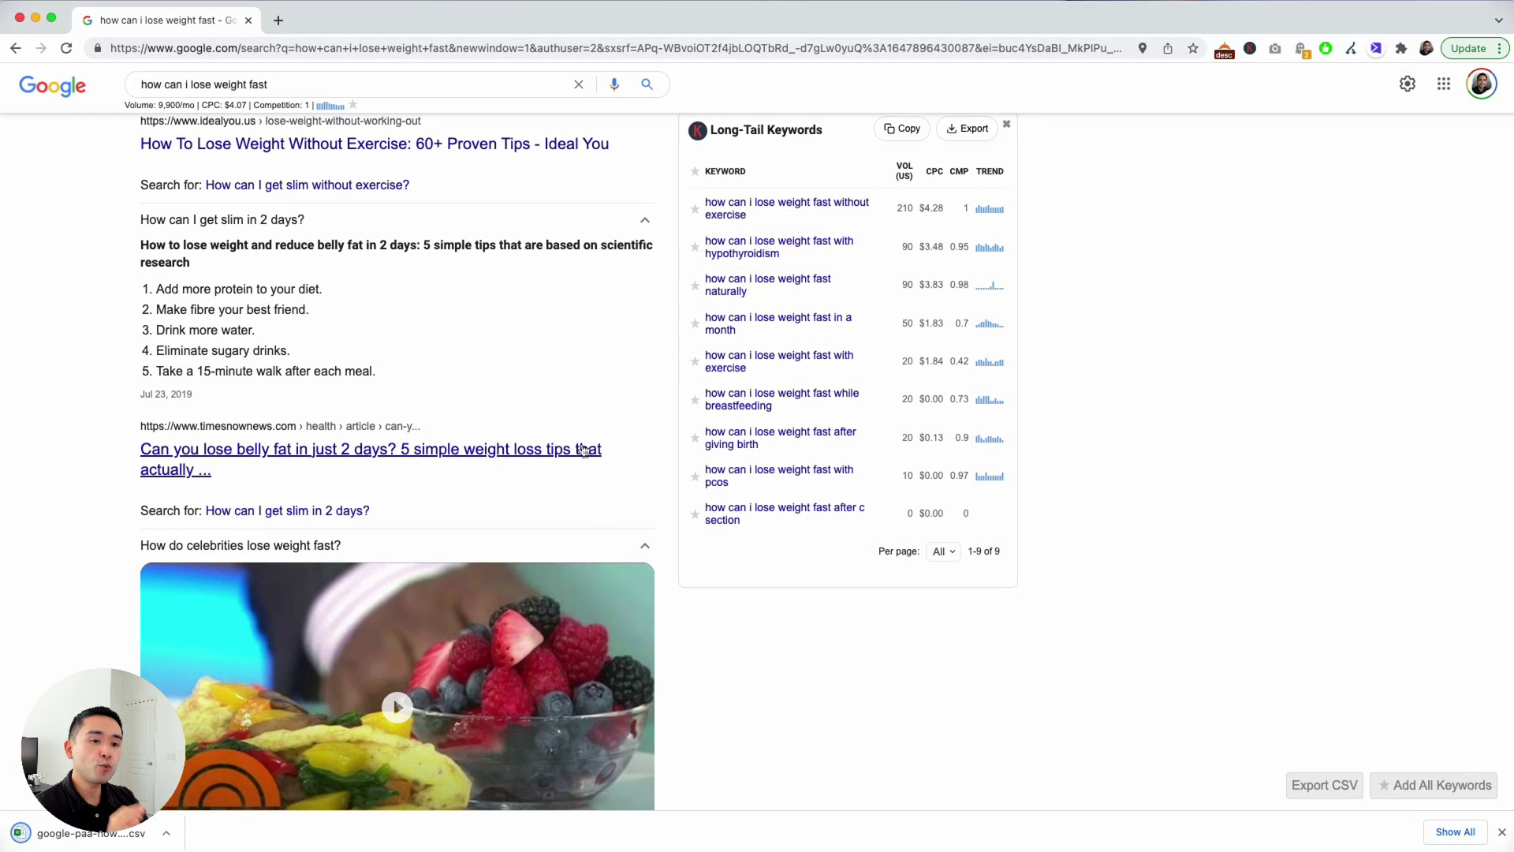
scroll(587, 474, up, 5)
scroll(583, 451, up, 10)
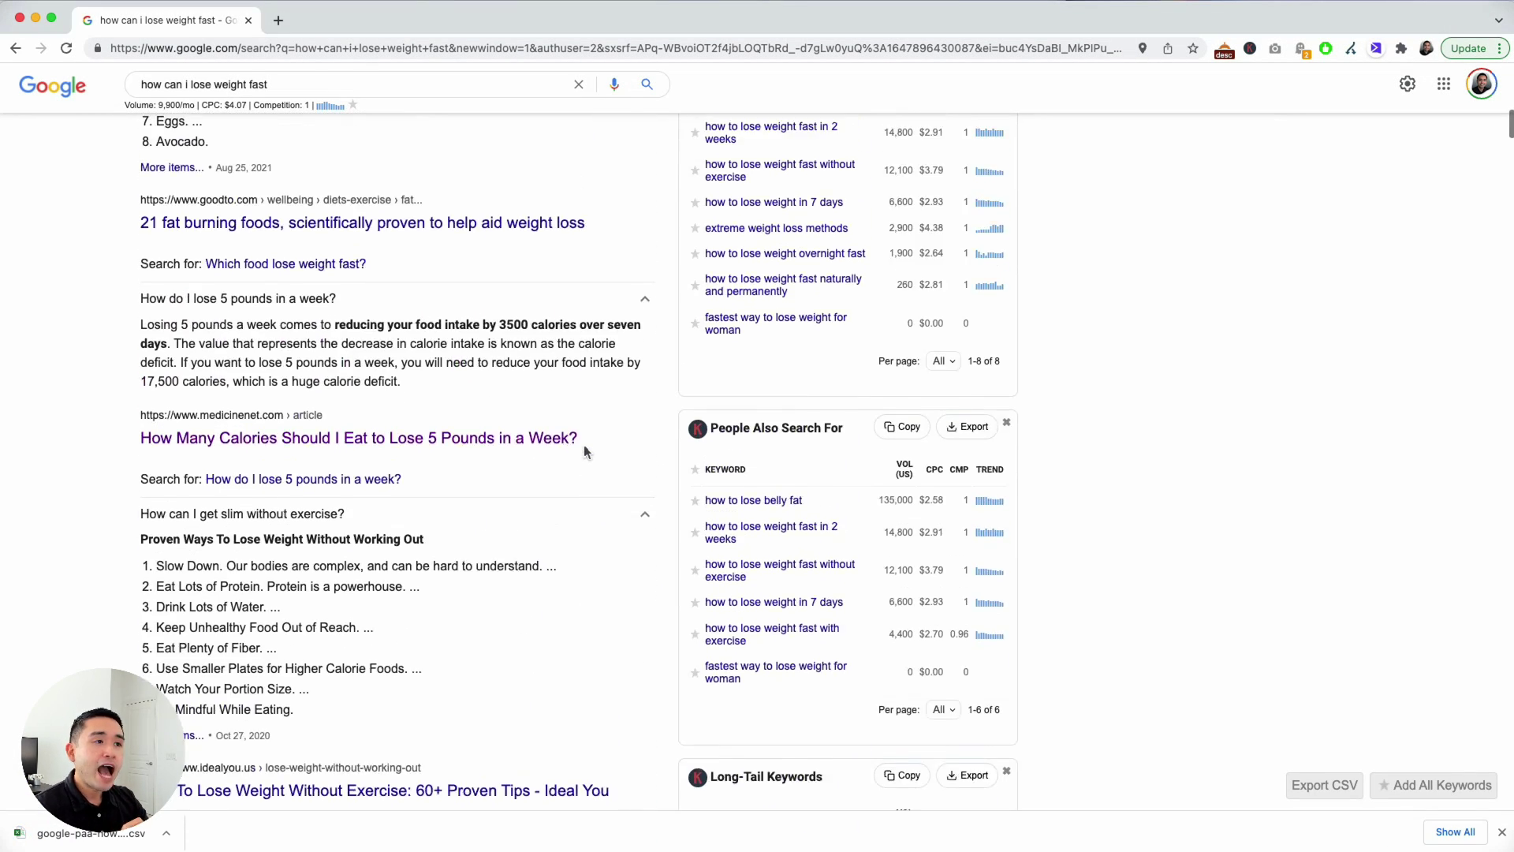
scroll(585, 459, up, 1)
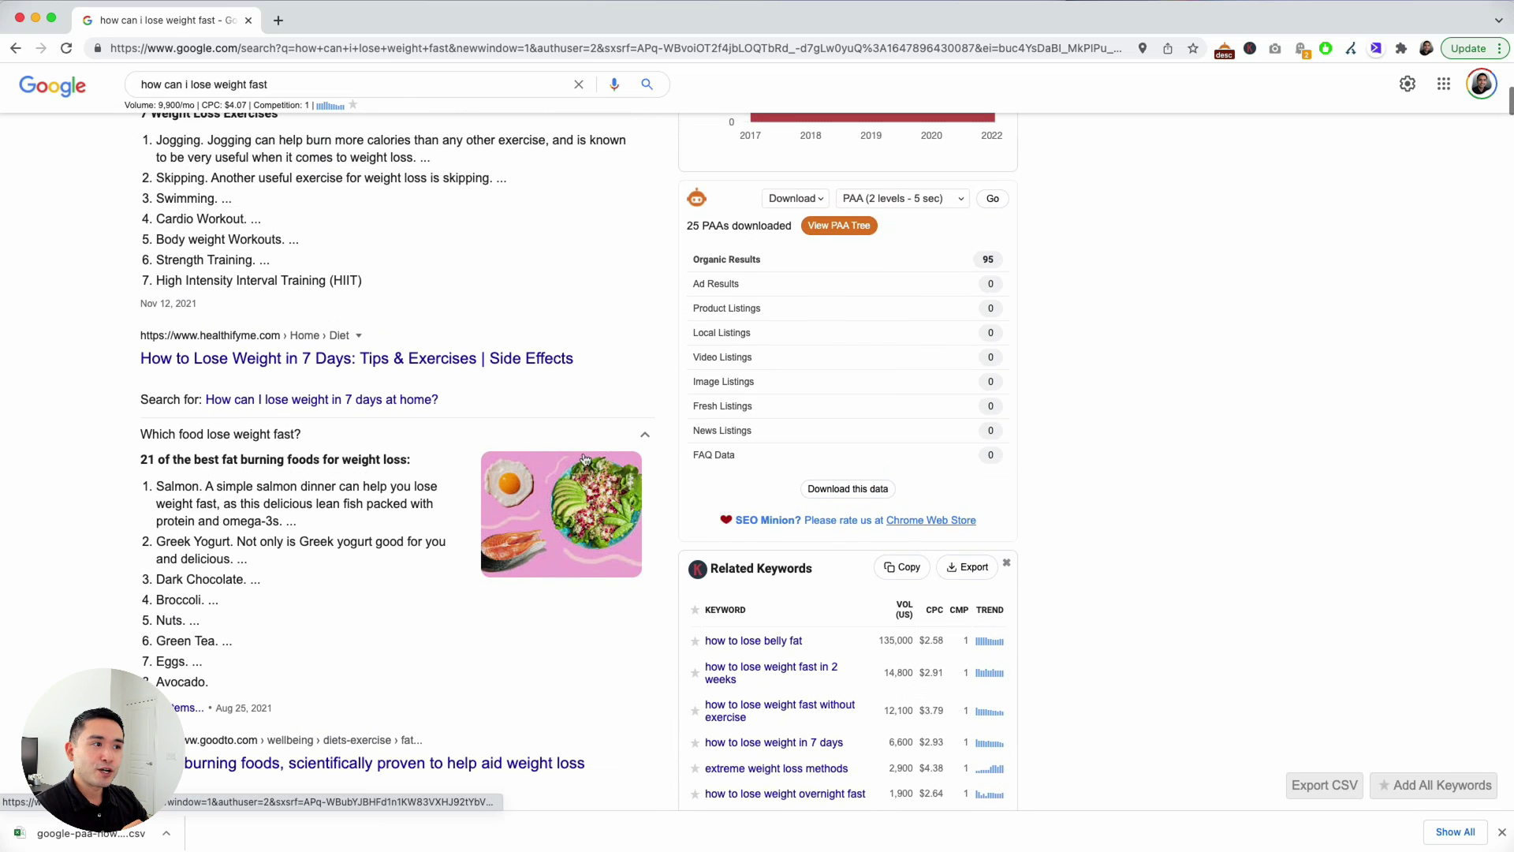
click(826, 235)
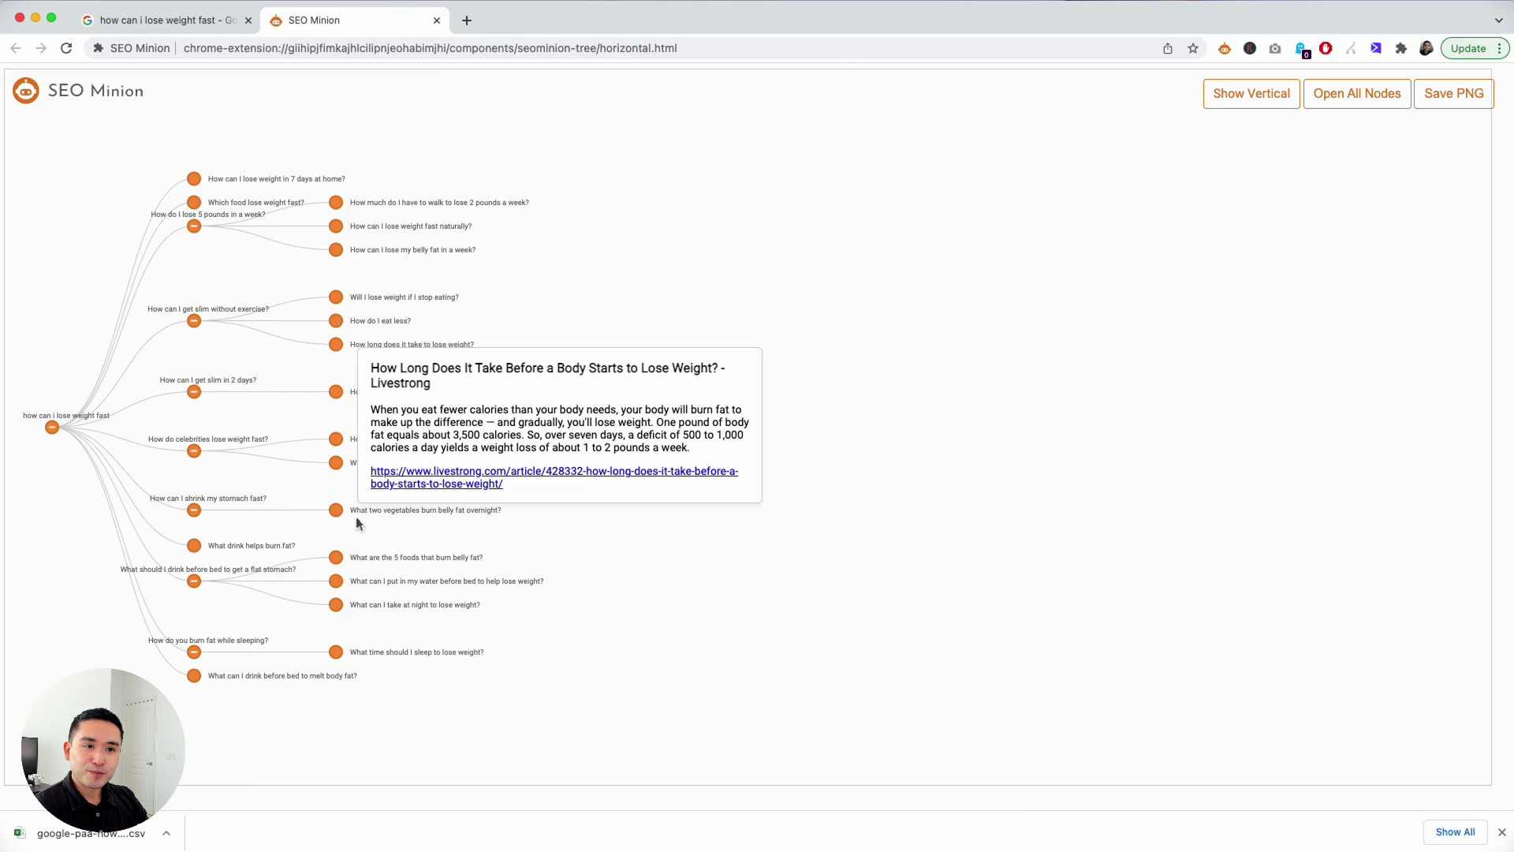
scroll(107, 435, down, 5)
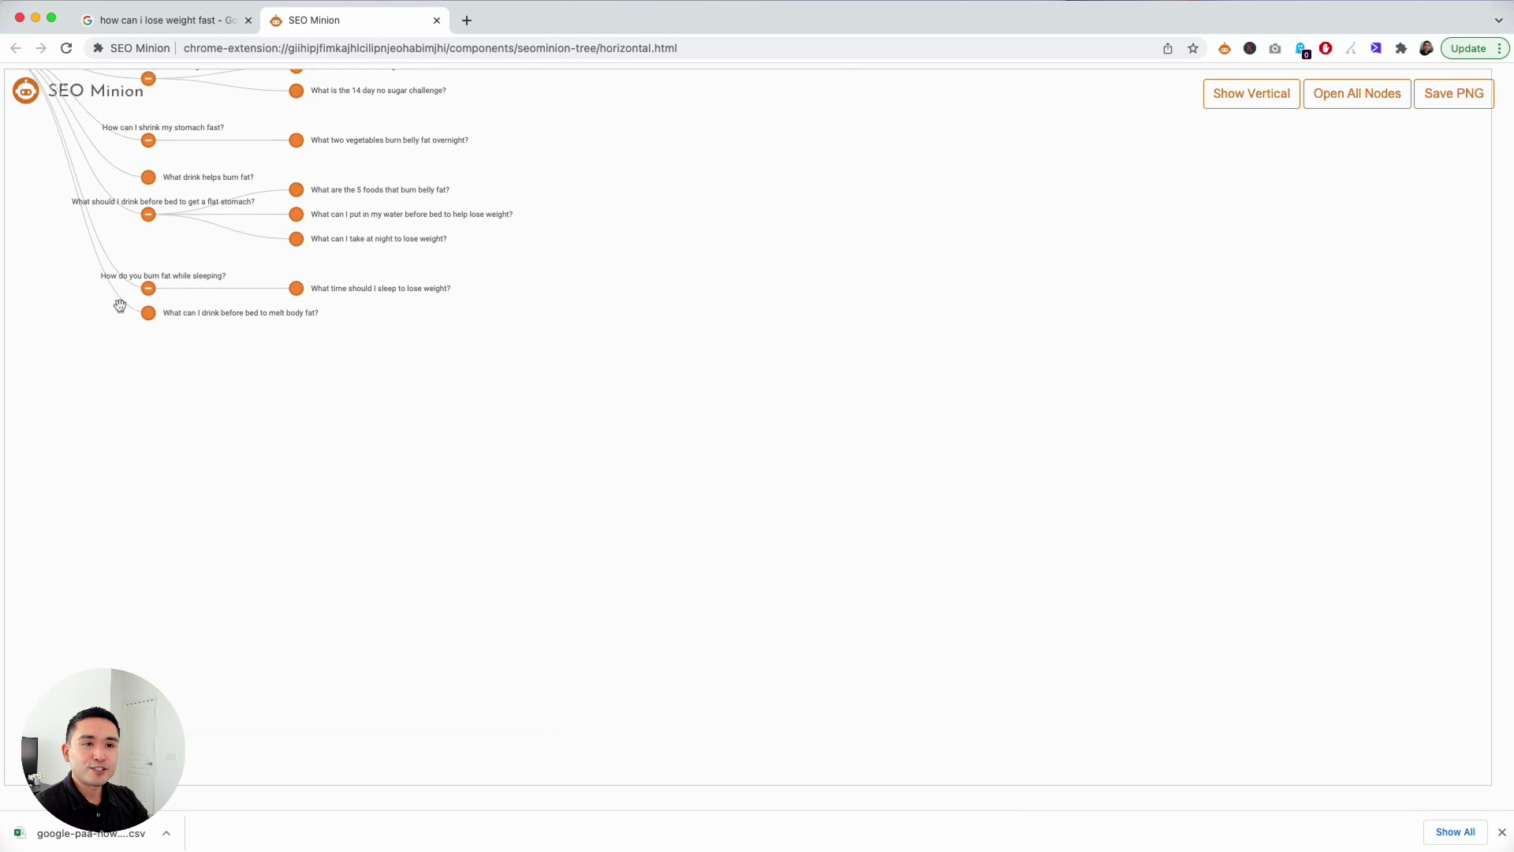
drag(81, 321, 395, 733)
scroll(374, 498, up, 3)
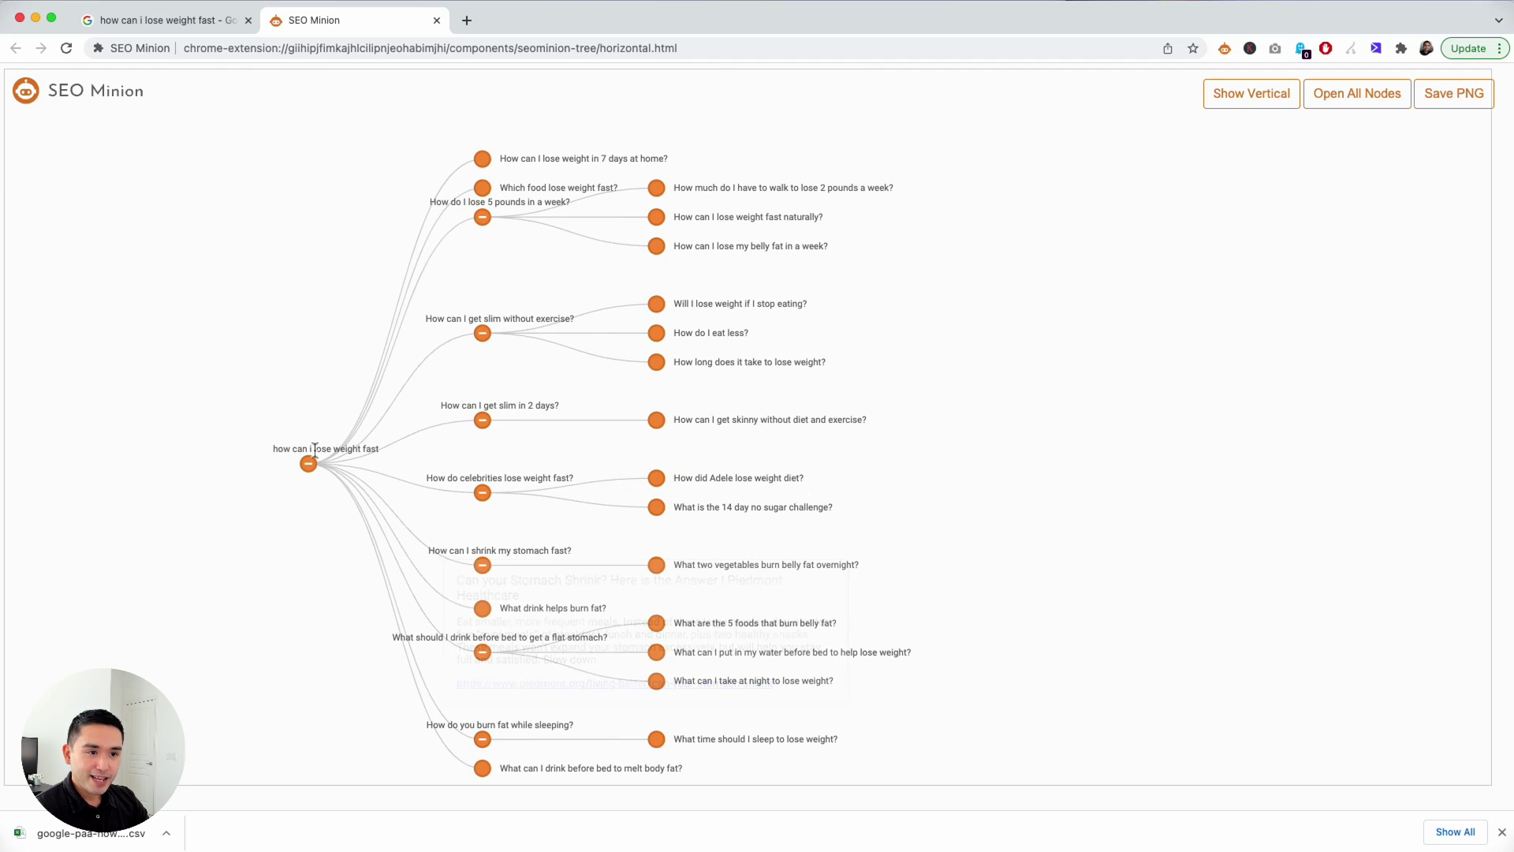
click(236, 29)
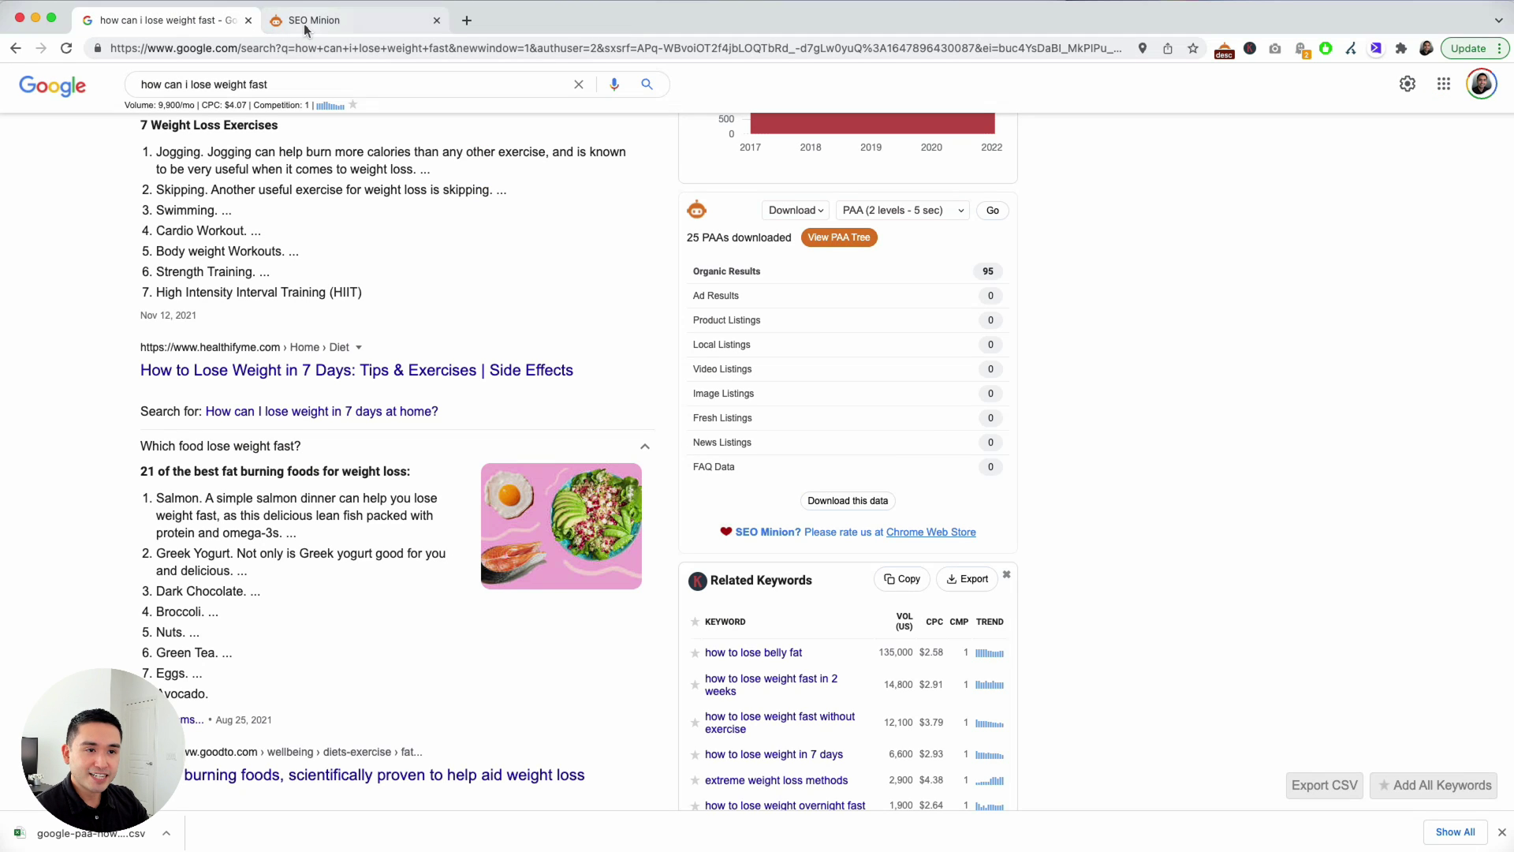
scroll(253, 147, up, 5)
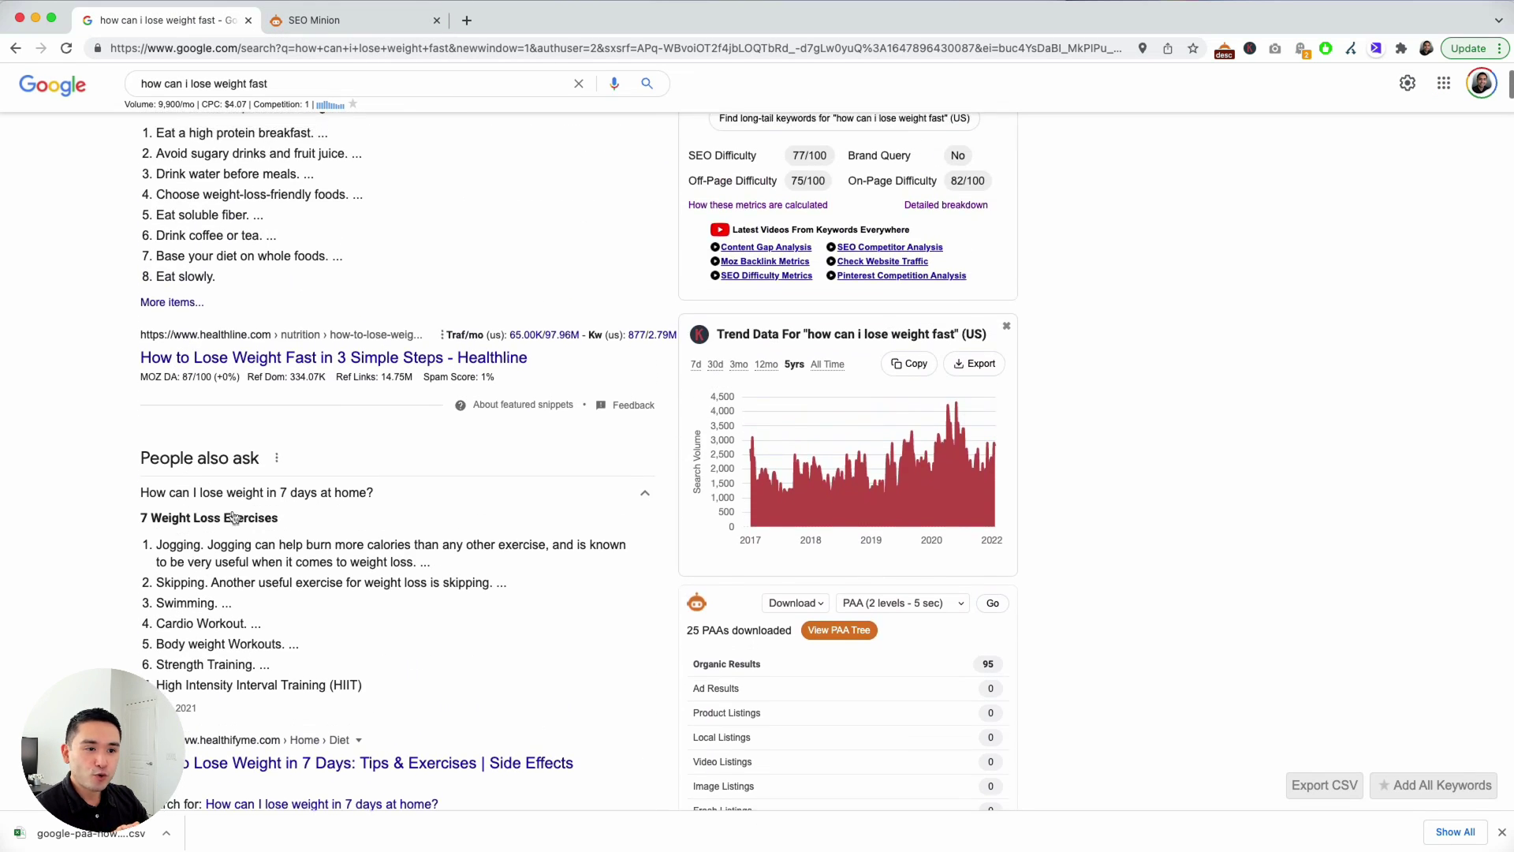
scroll(259, 786, up, 1)
click(369, 22)
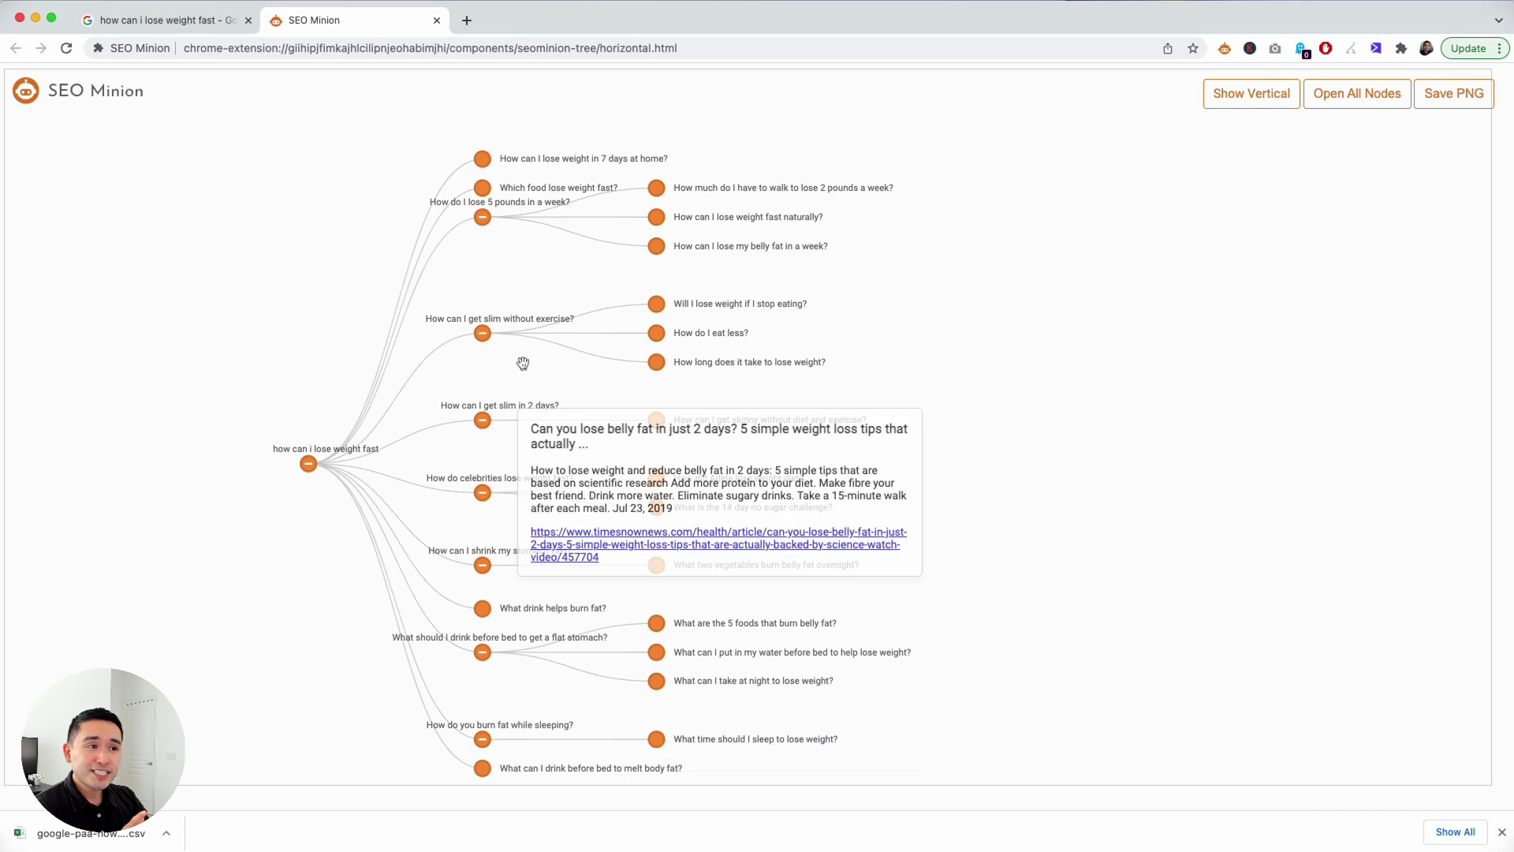
mouse_move(500, 234)
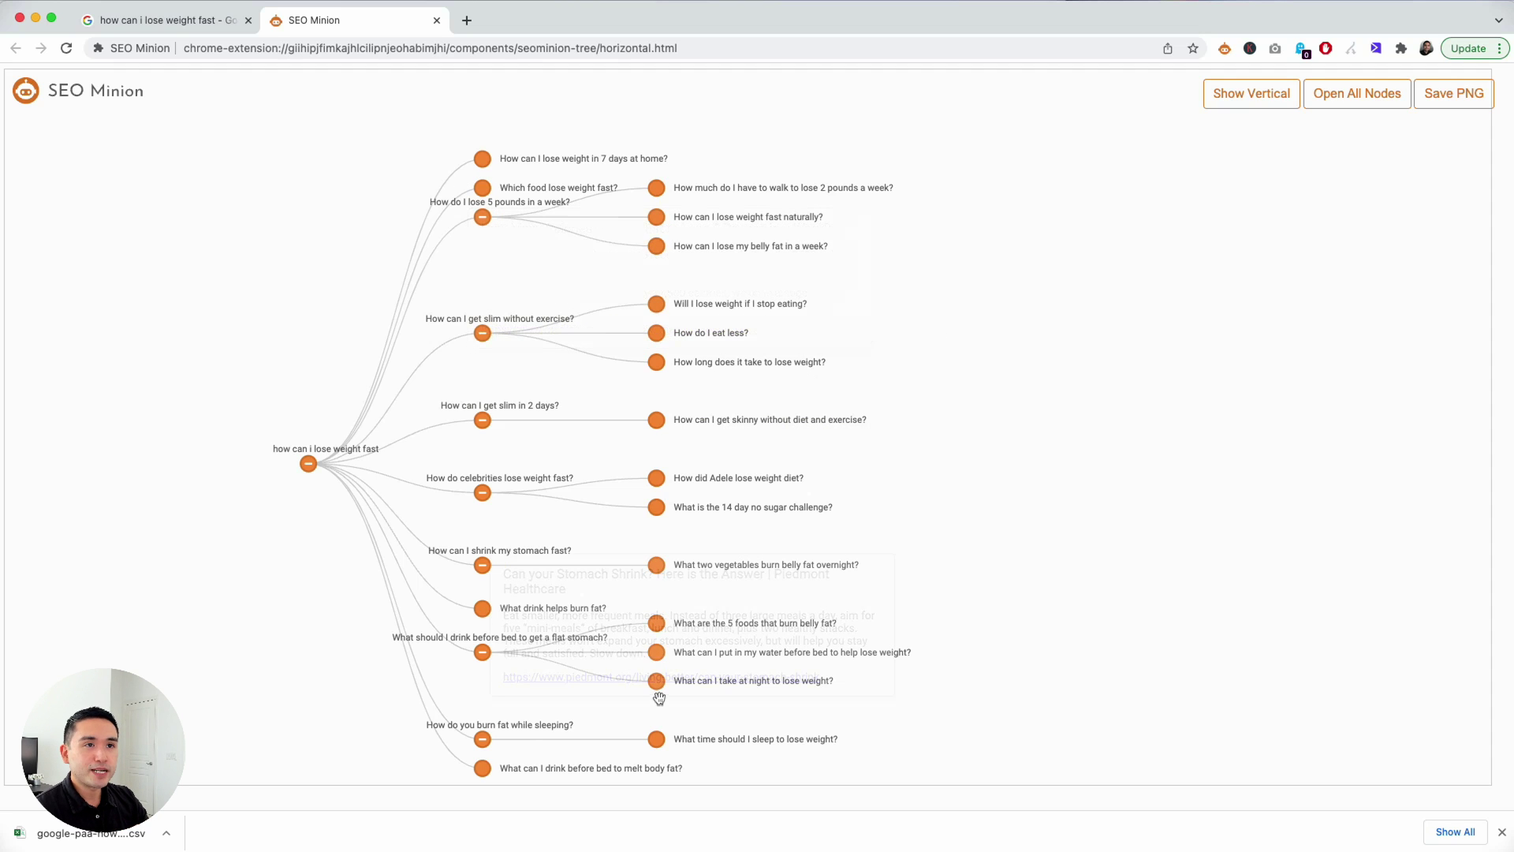
click(111, 26)
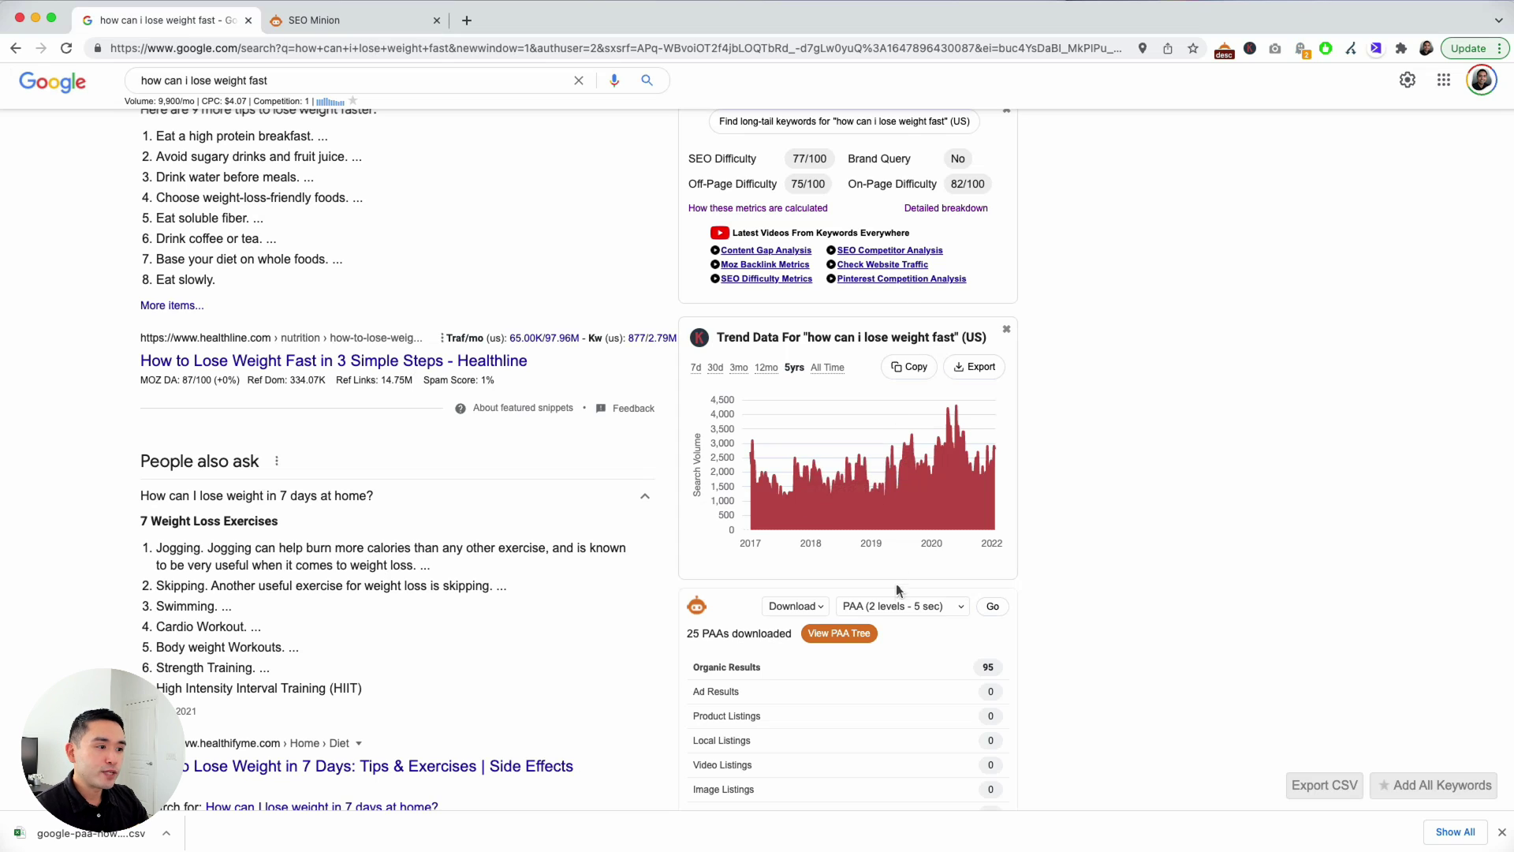
Open the 2-level PAA tree for 'how can i lose weight fast' in vertical layout
click(896, 605)
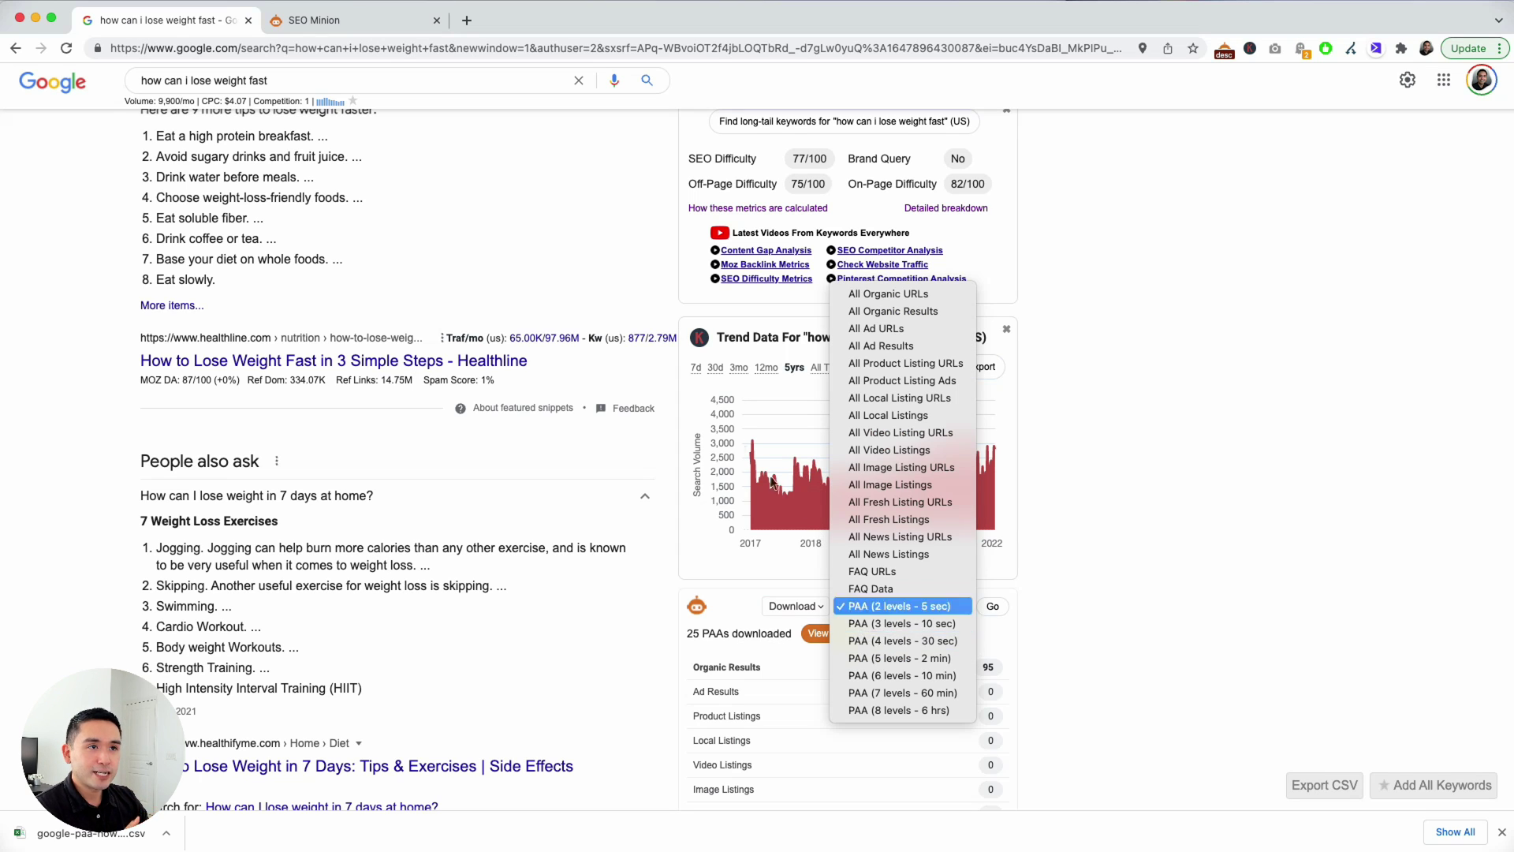
click(390, 26)
click(391, 26)
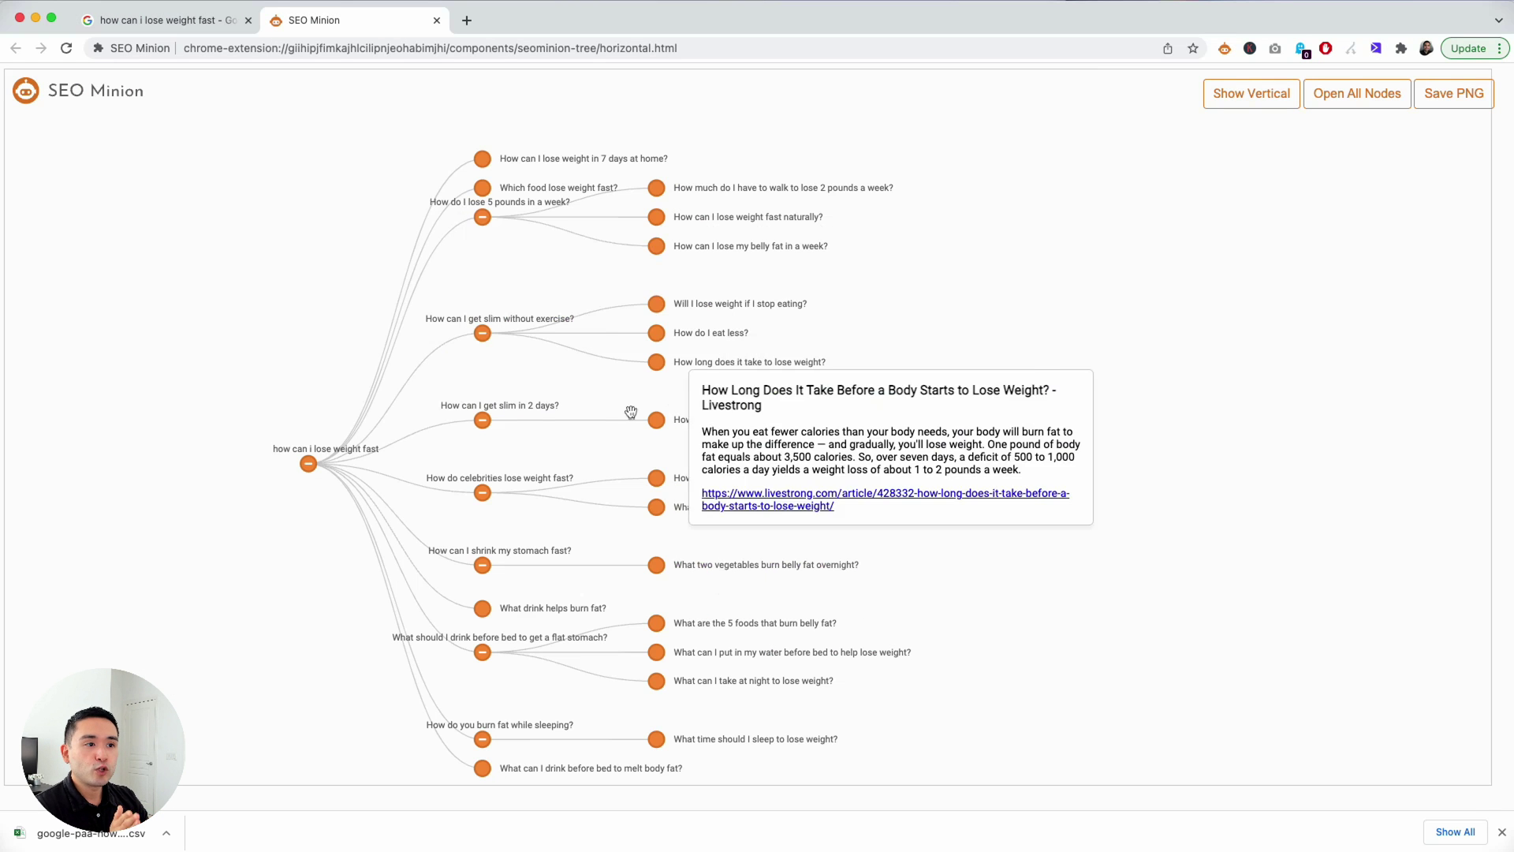
mouse_move(742, 304)
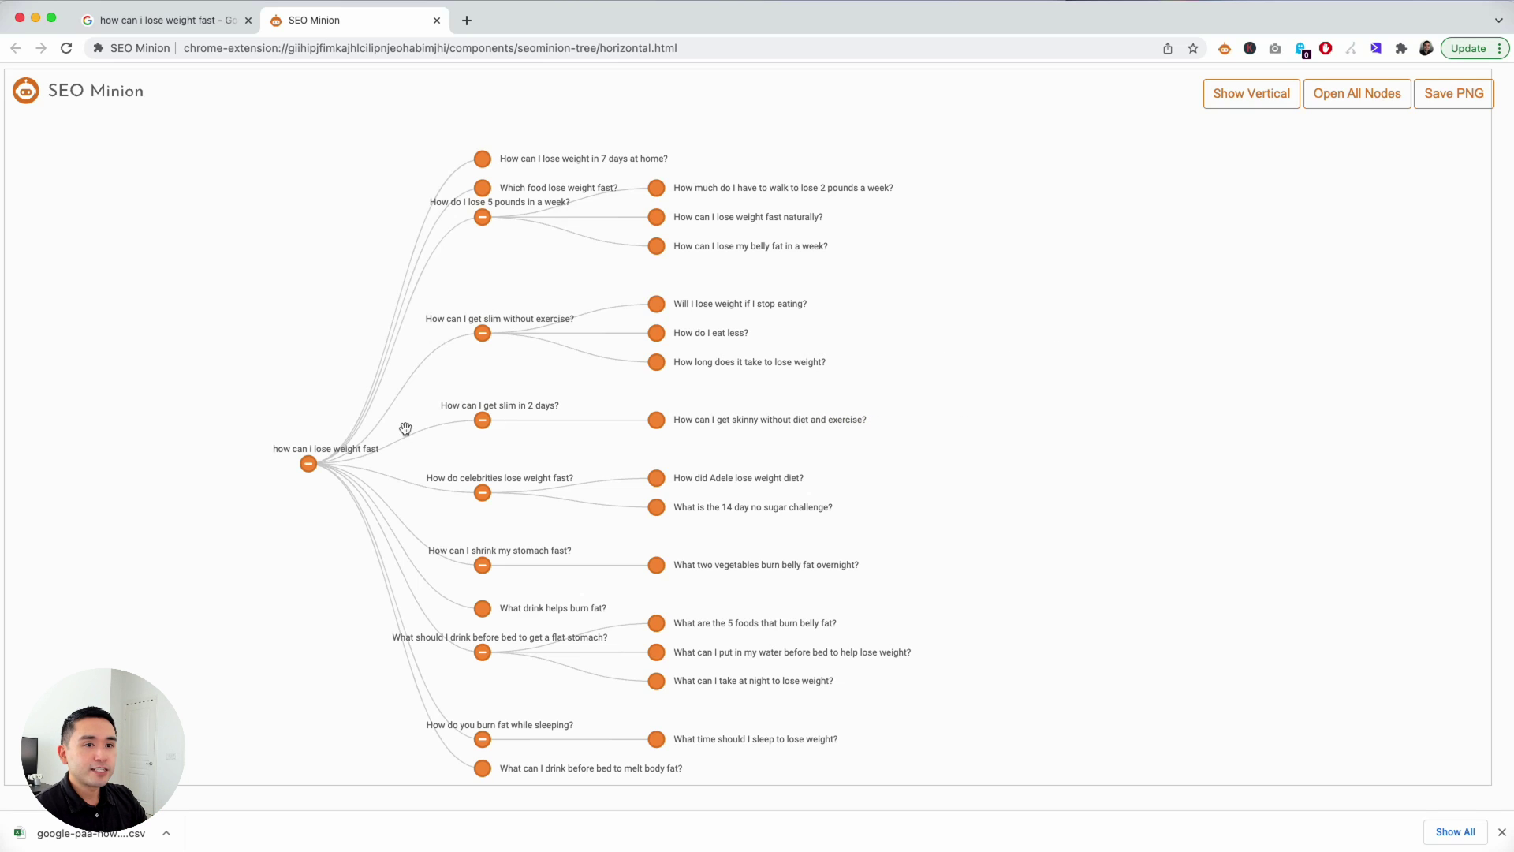
click(1226, 105)
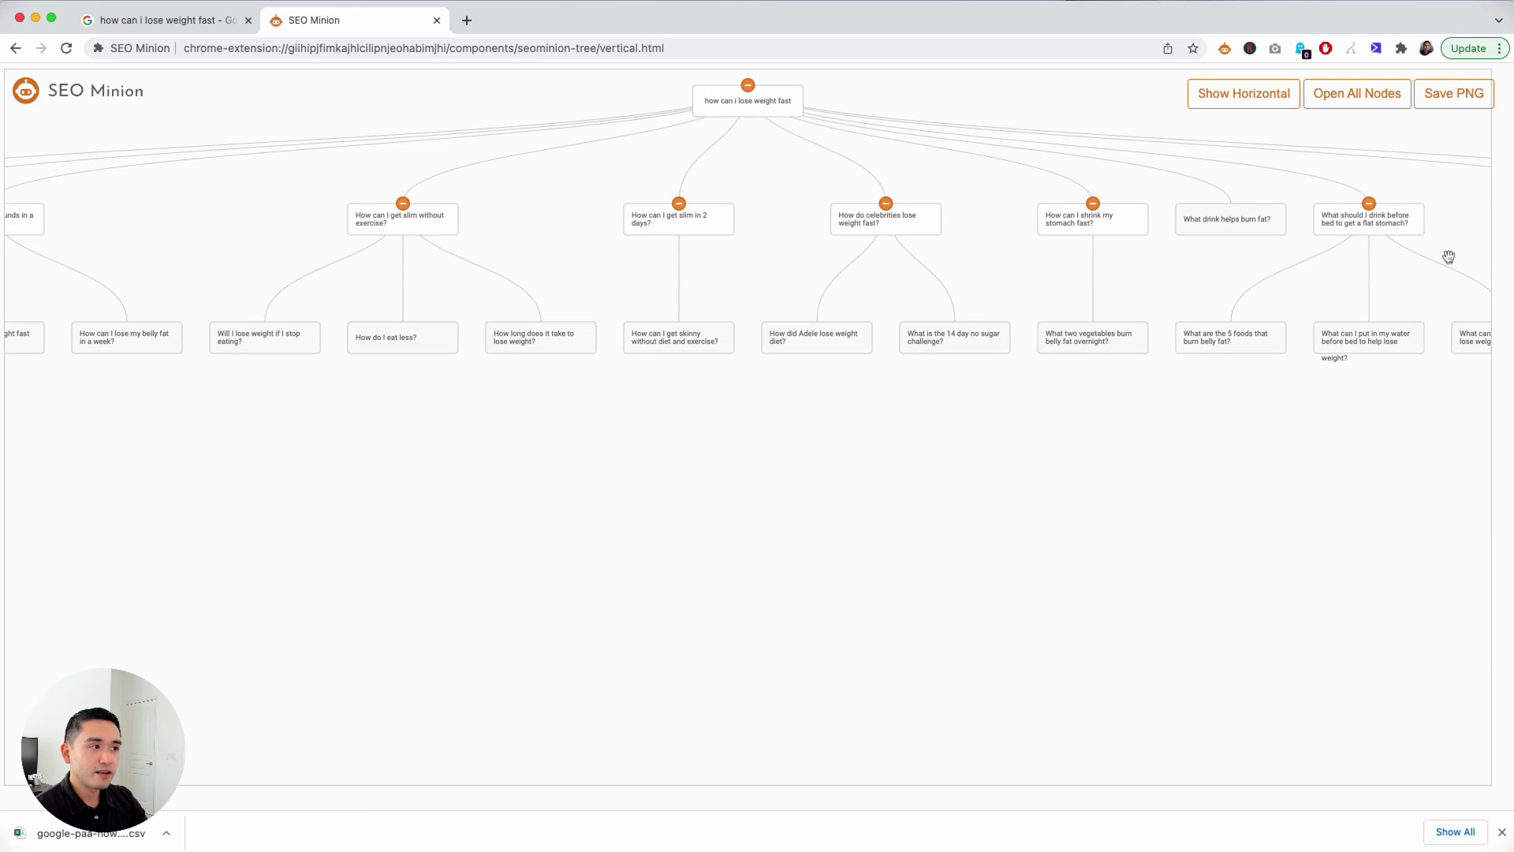
Switch the tree to horizontal layout, zoom in, and pan to the root question
click(1255, 110)
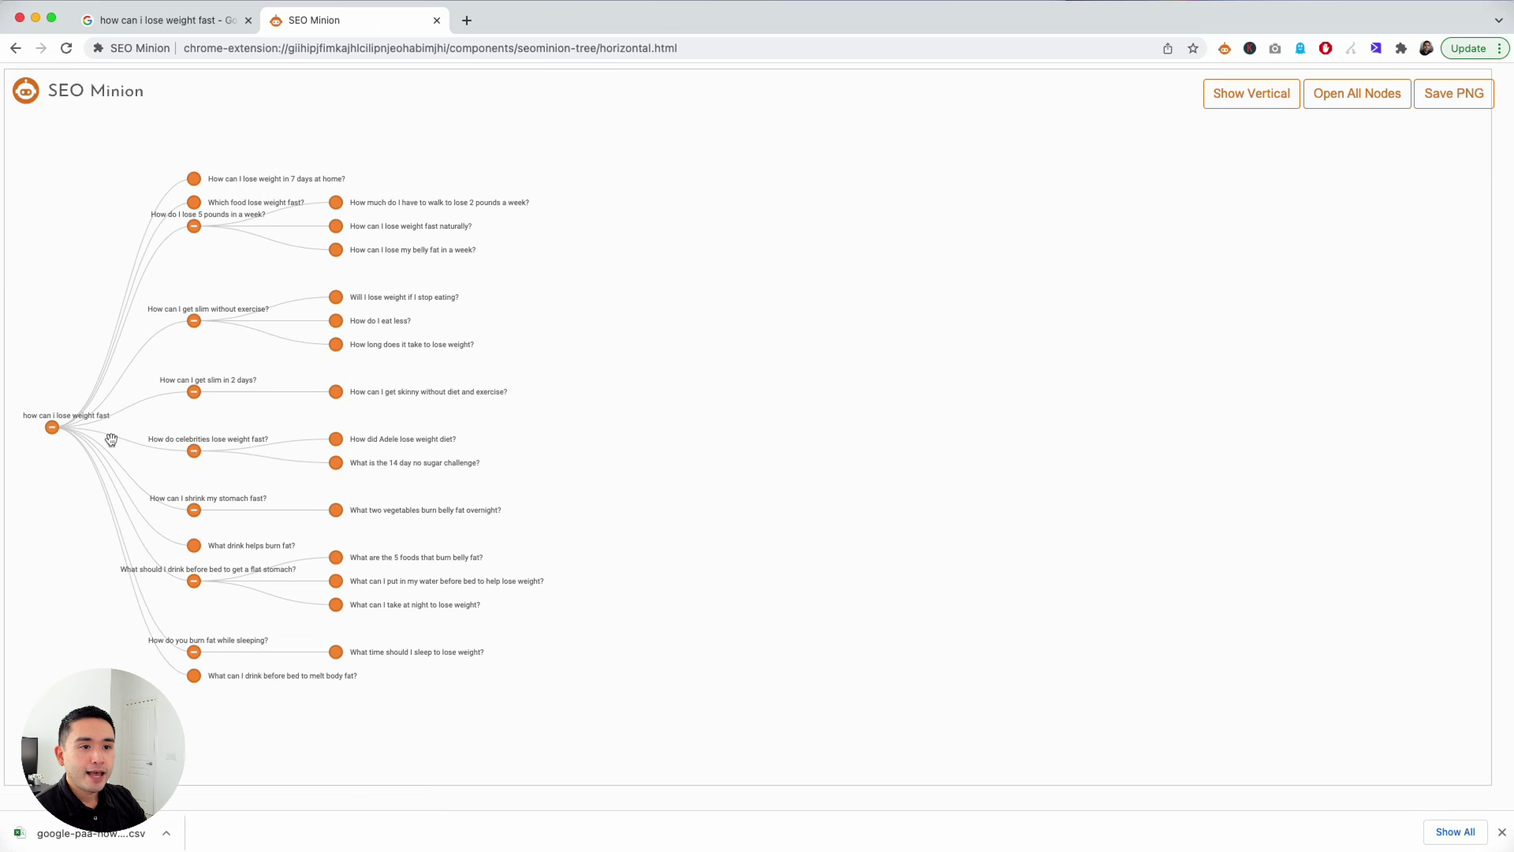
scroll(132, 440, down, 5)
scroll(133, 440, down, 1)
scroll(142, 328, up, 5)
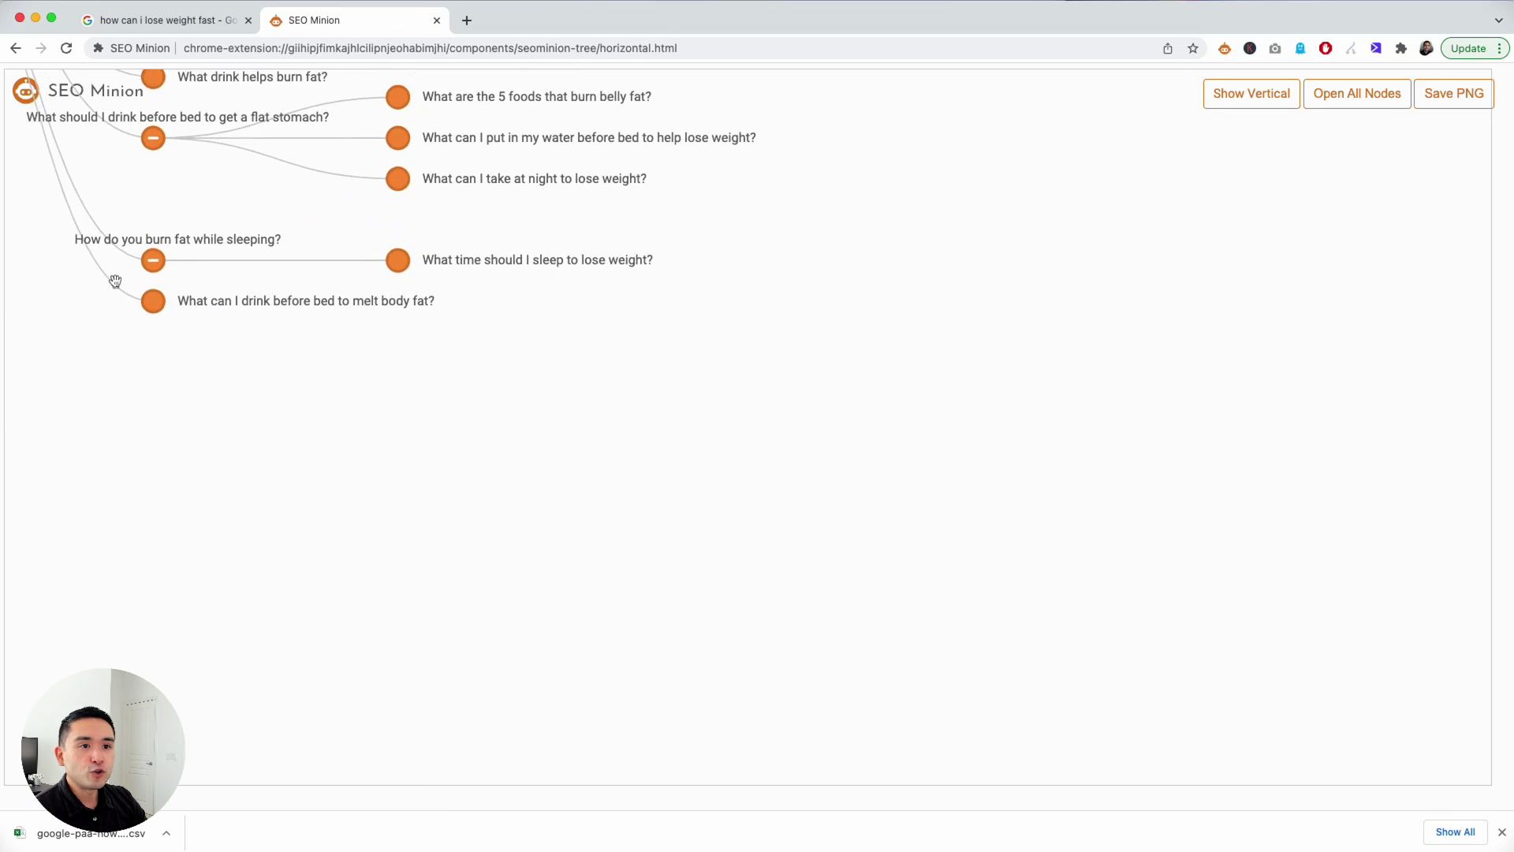
drag(120, 338, 418, 790)
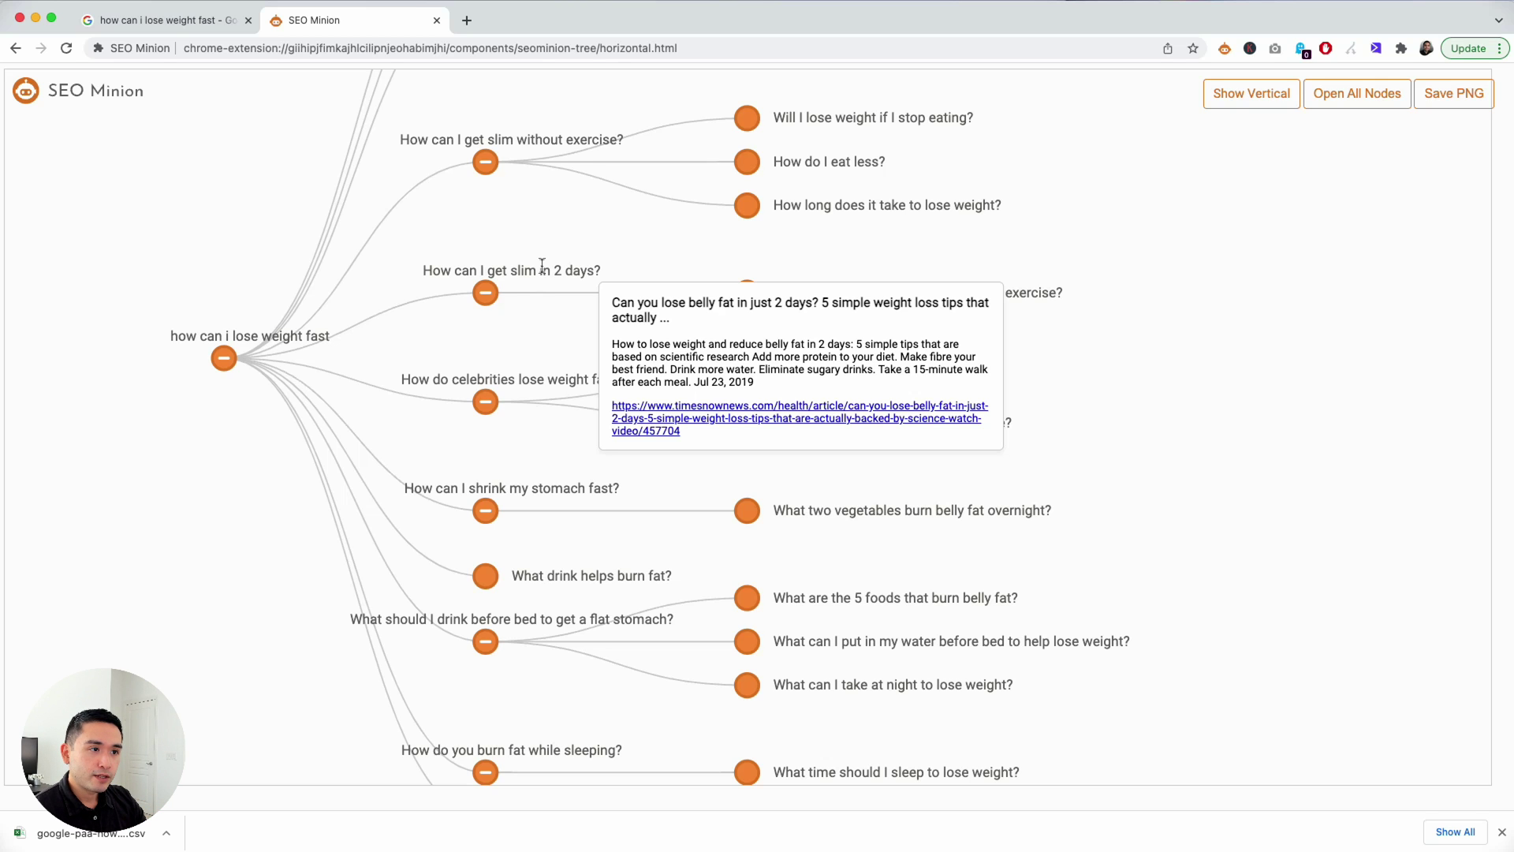
click(487, 294)
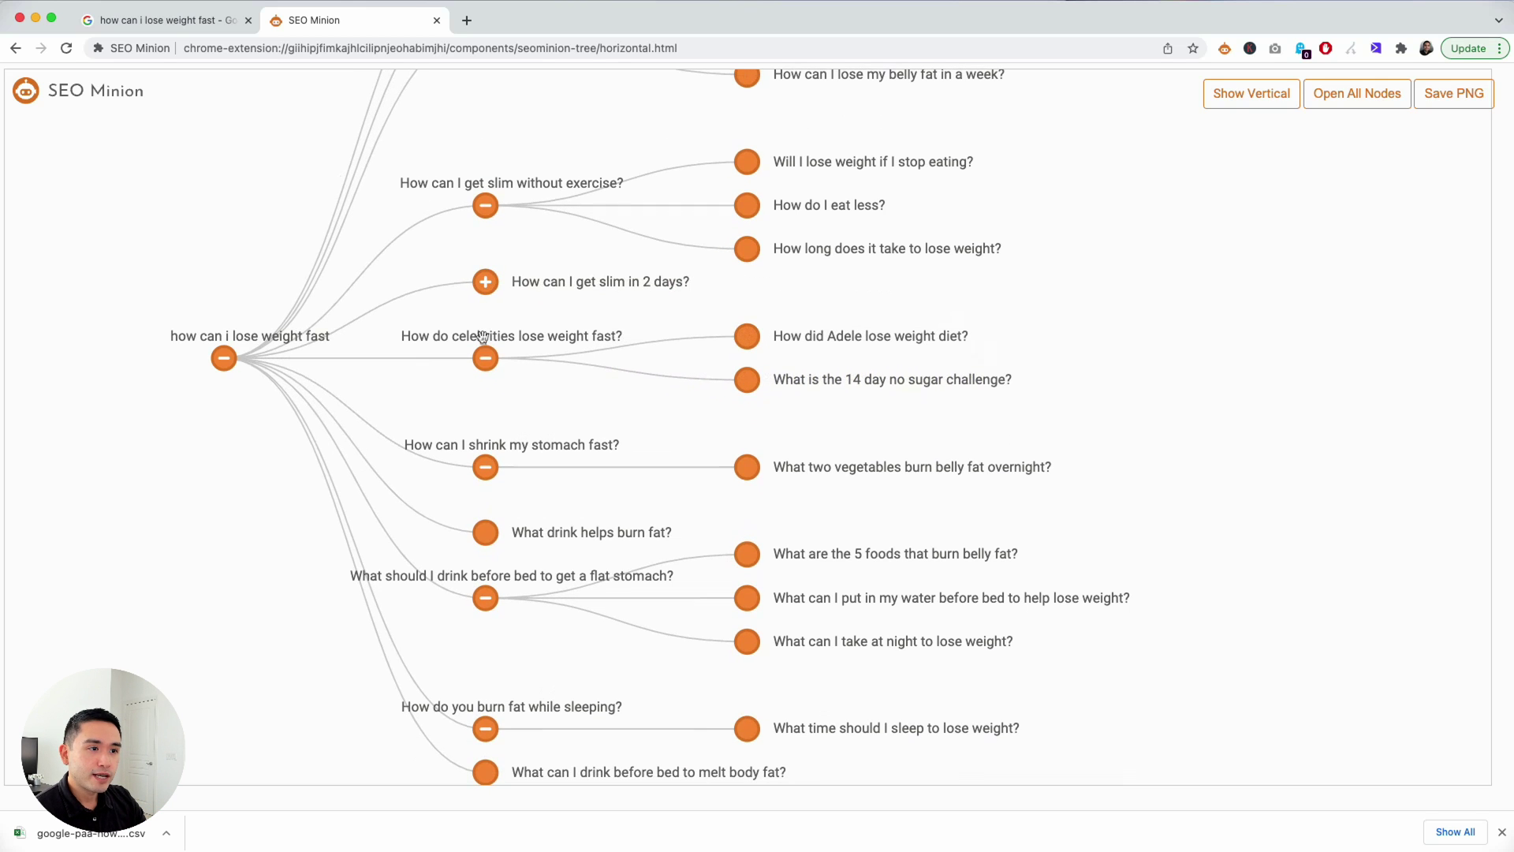
click(484, 359)
click(485, 270)
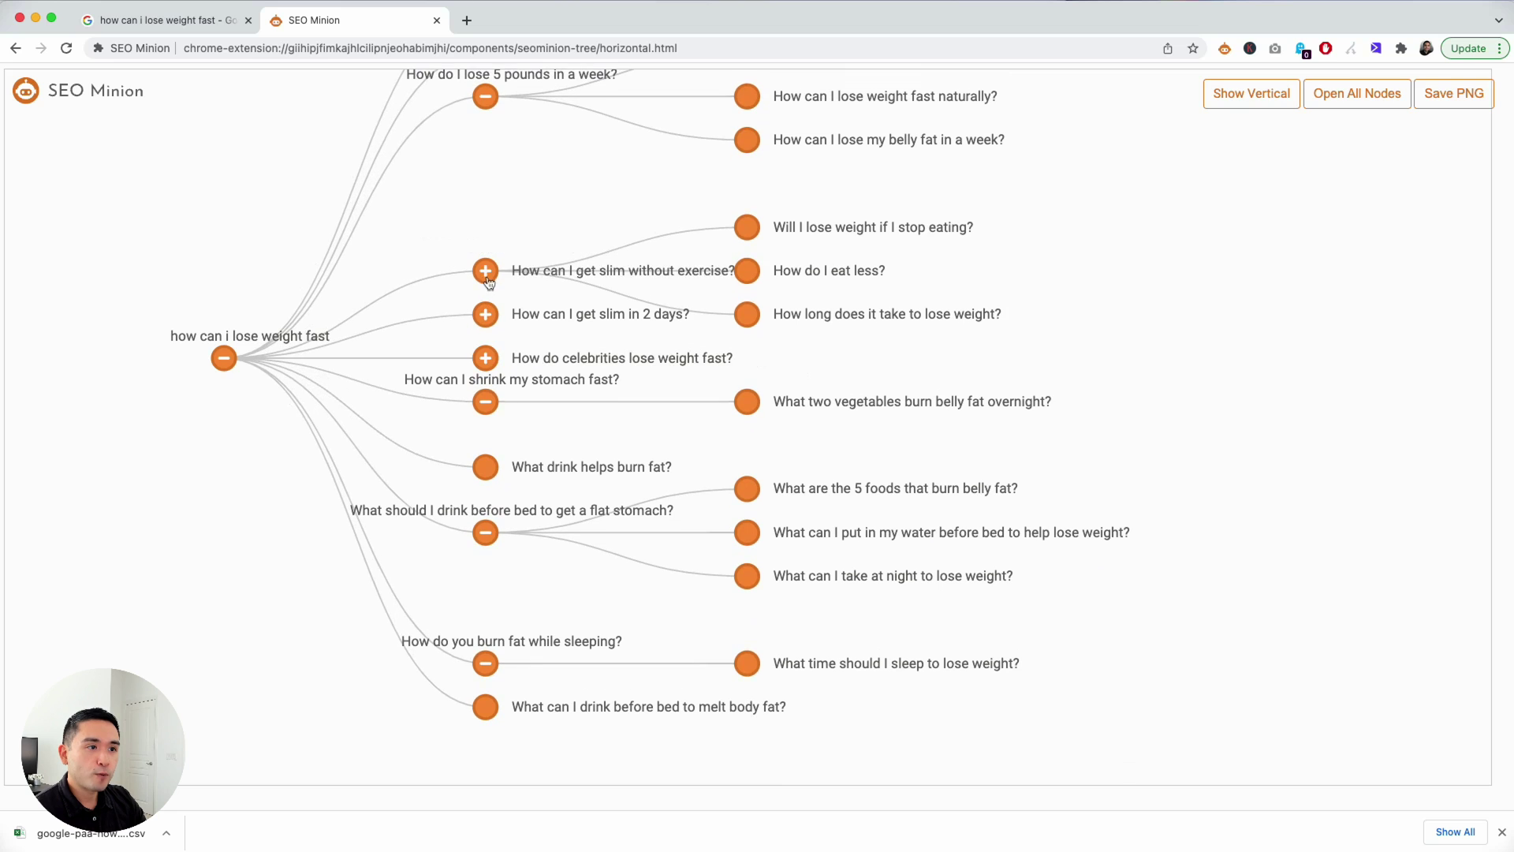
click(485, 160)
click(485, 336)
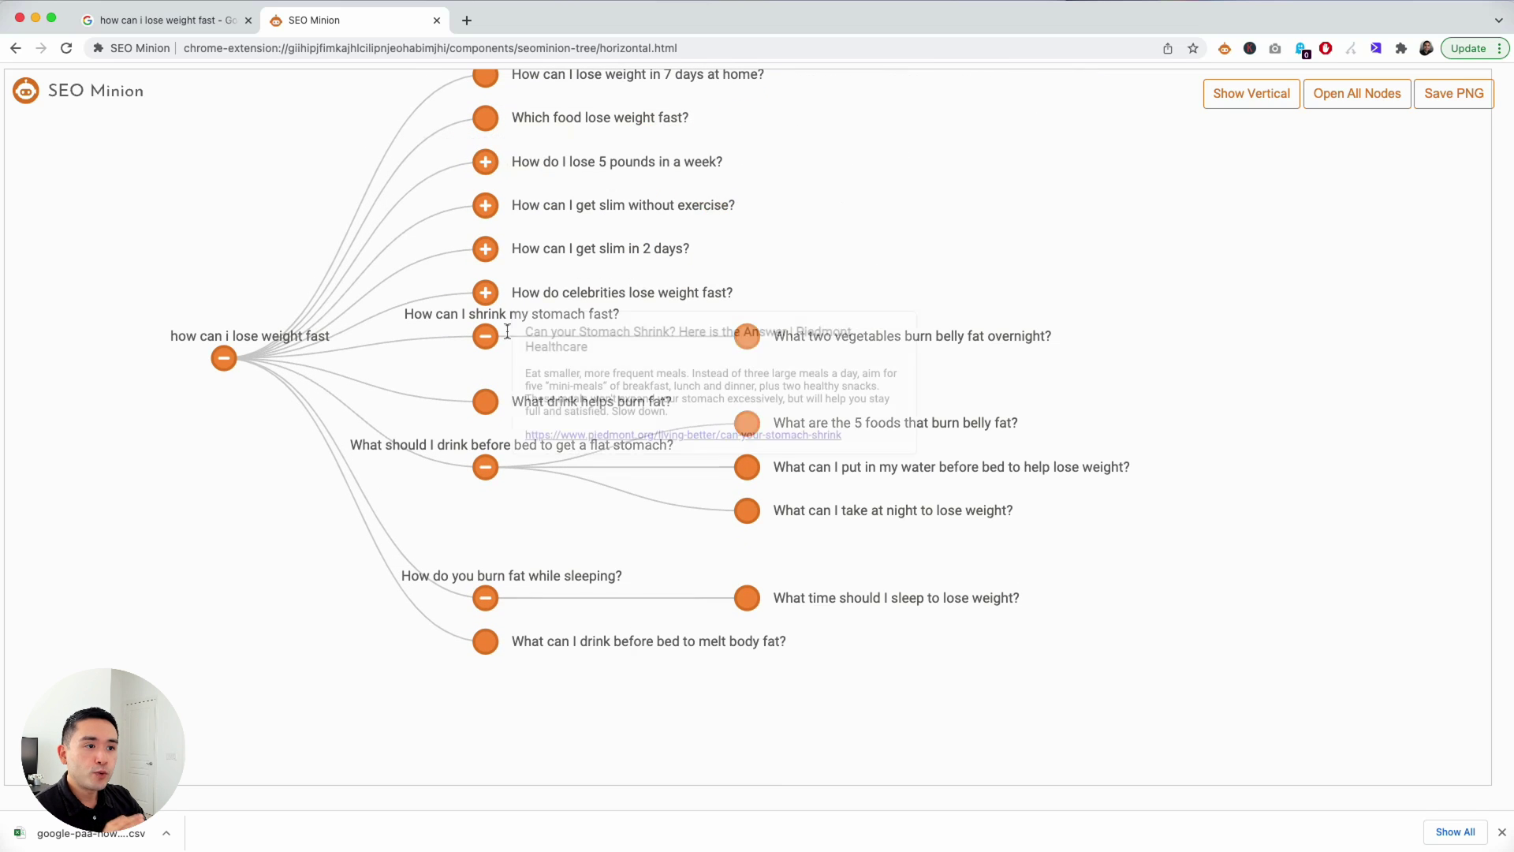
click(486, 442)
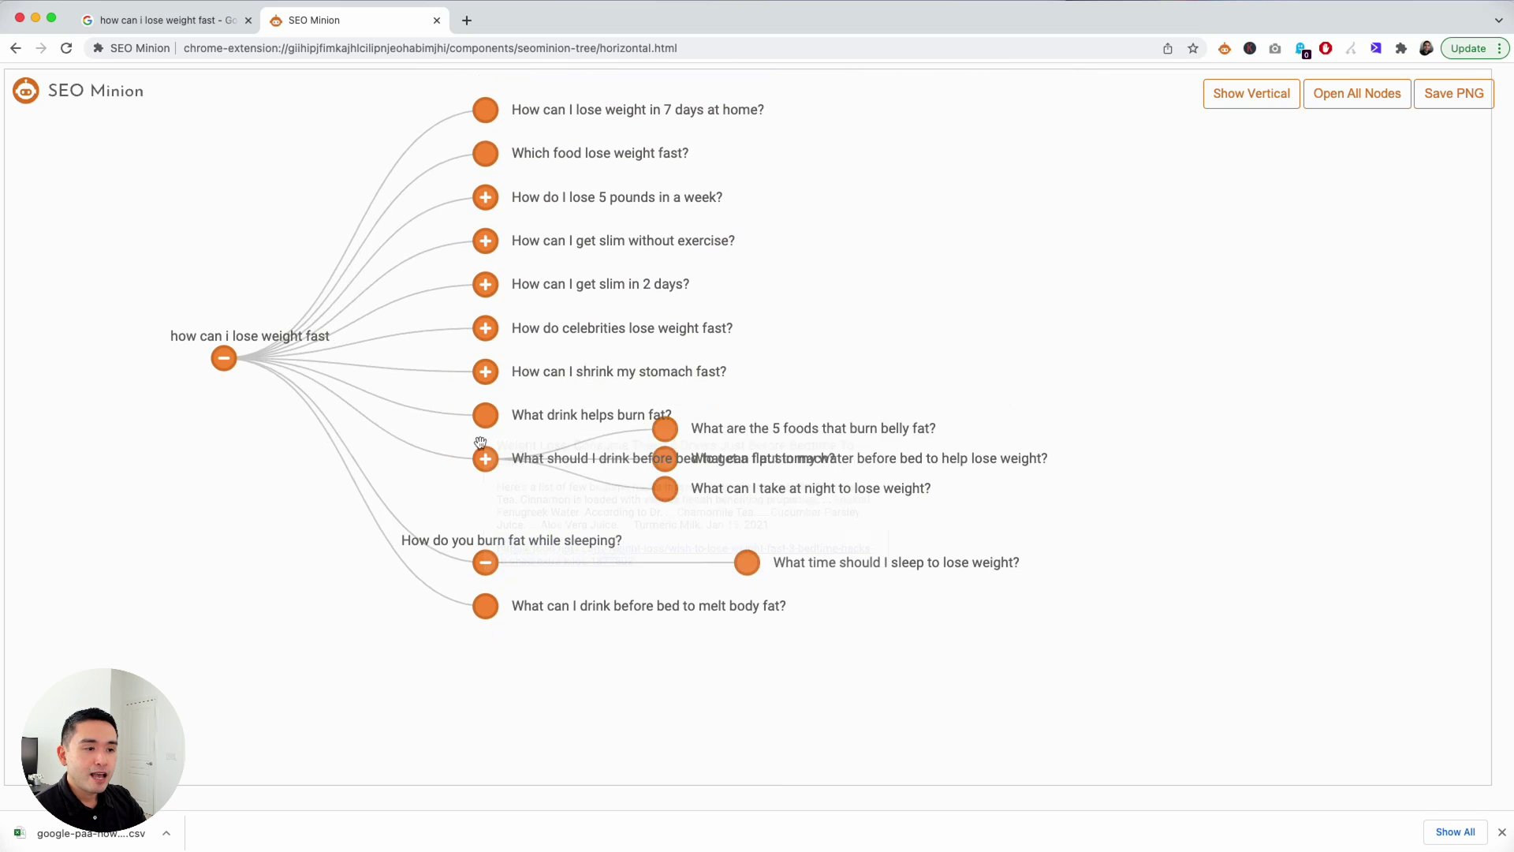
click(486, 532)
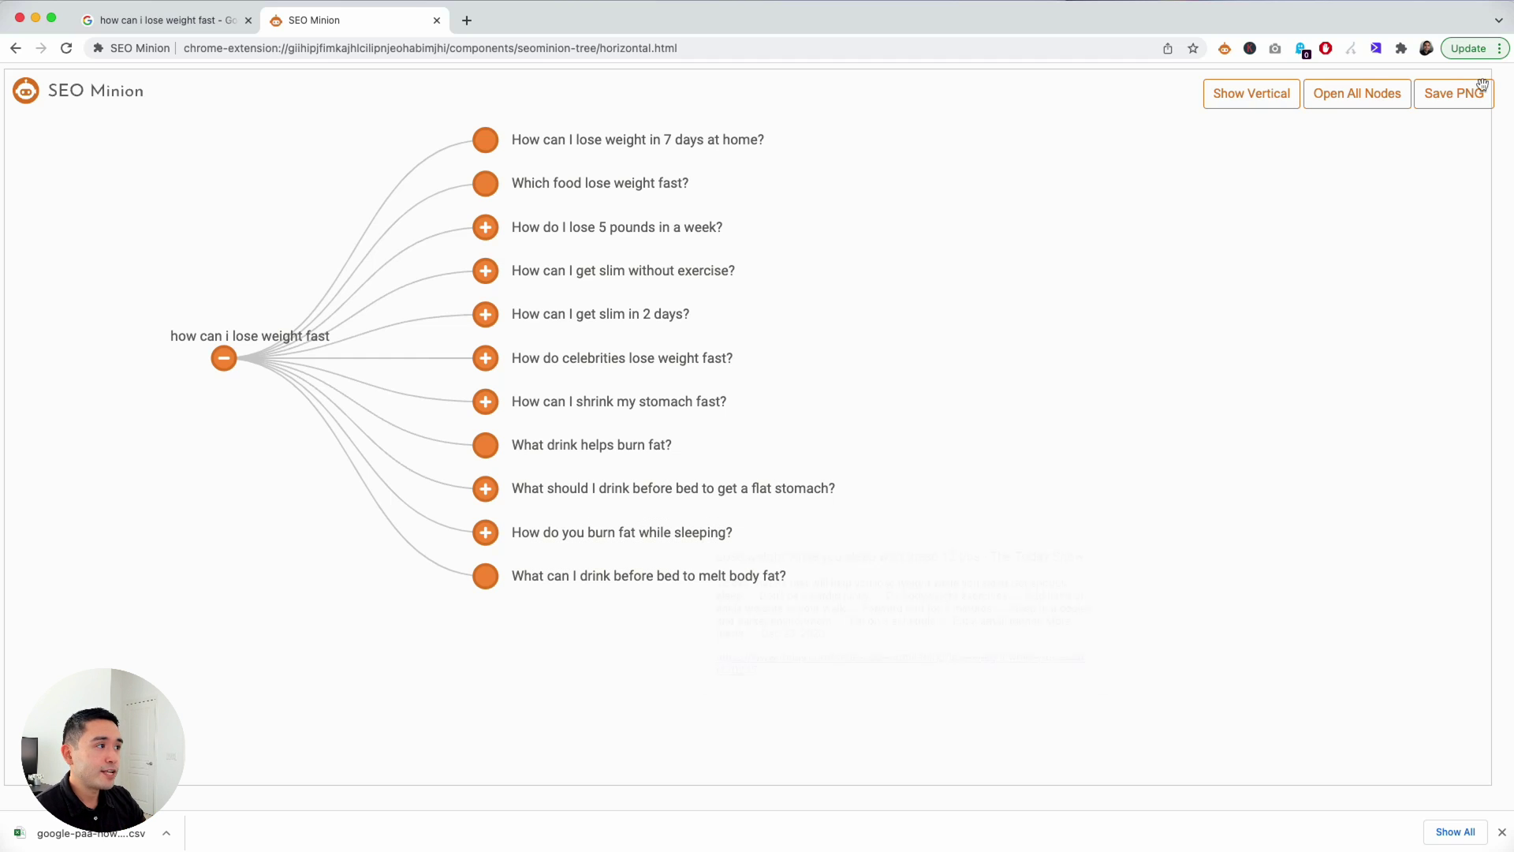
click(1360, 102)
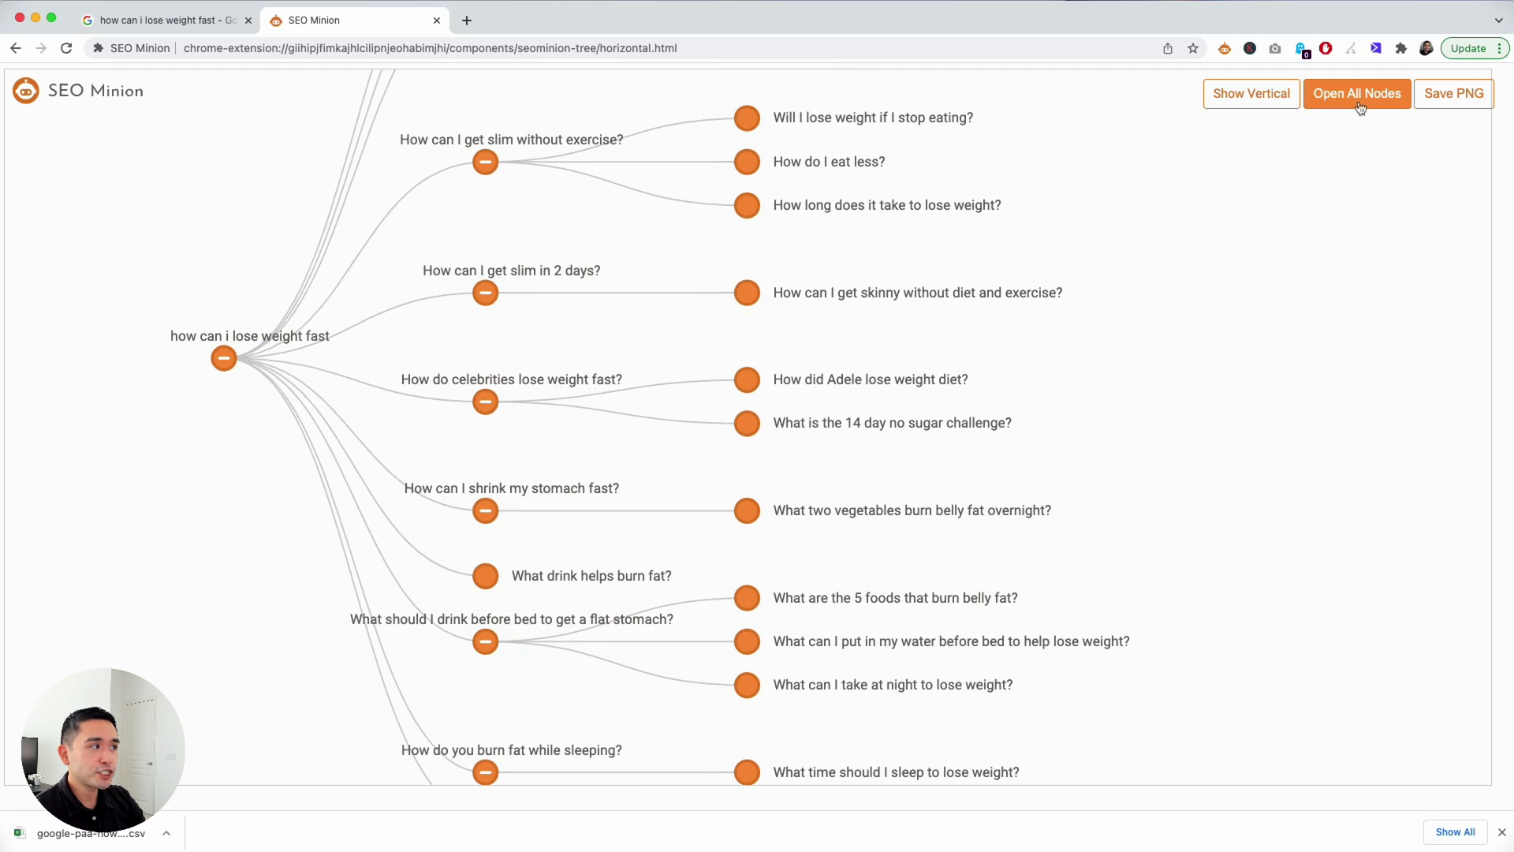
click(1481, 98)
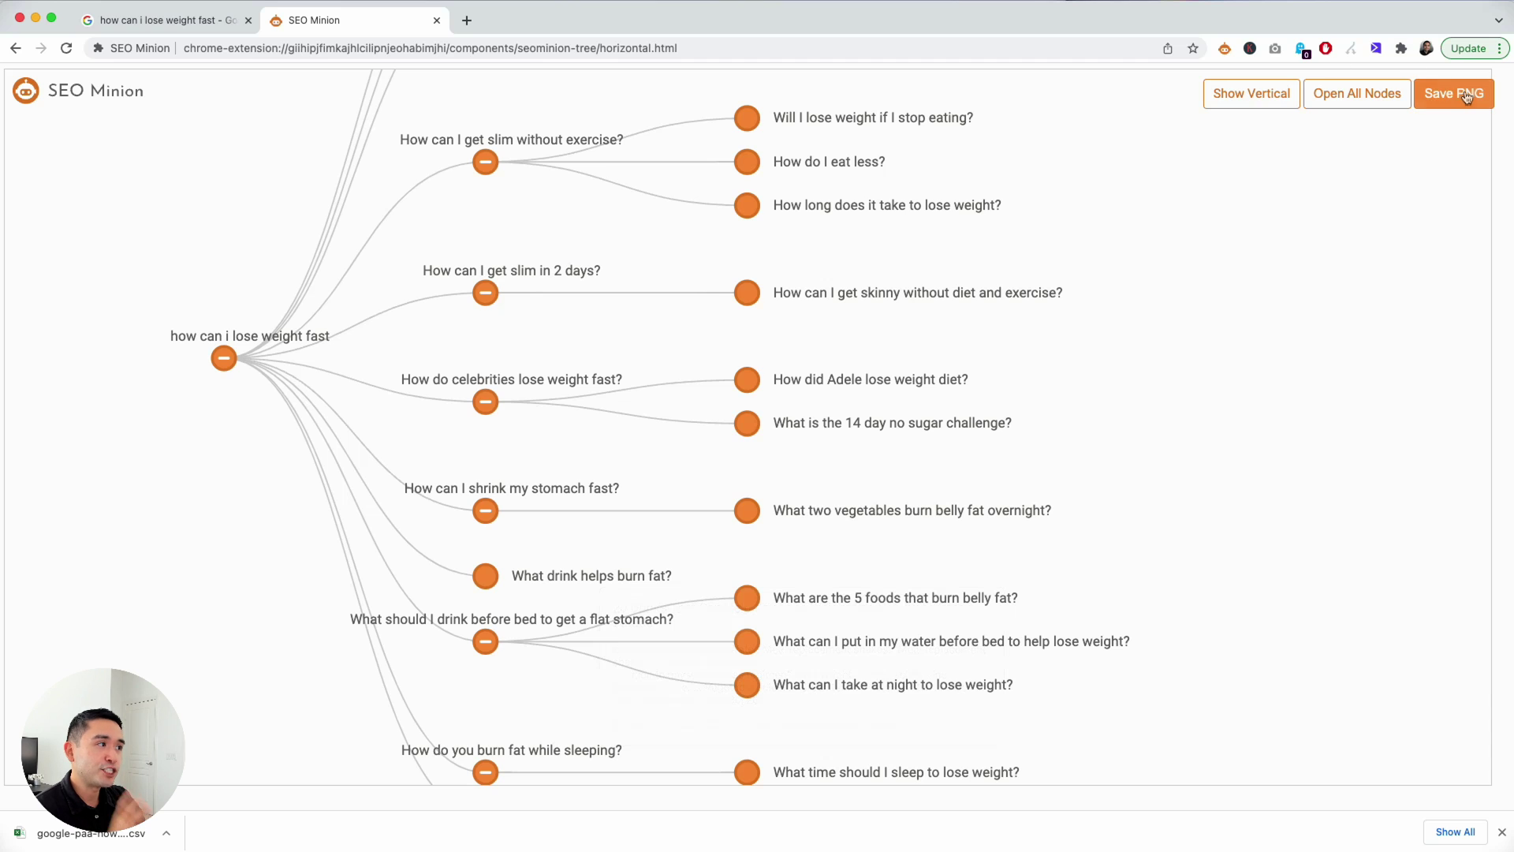
scroll(507, 286, down, 5)
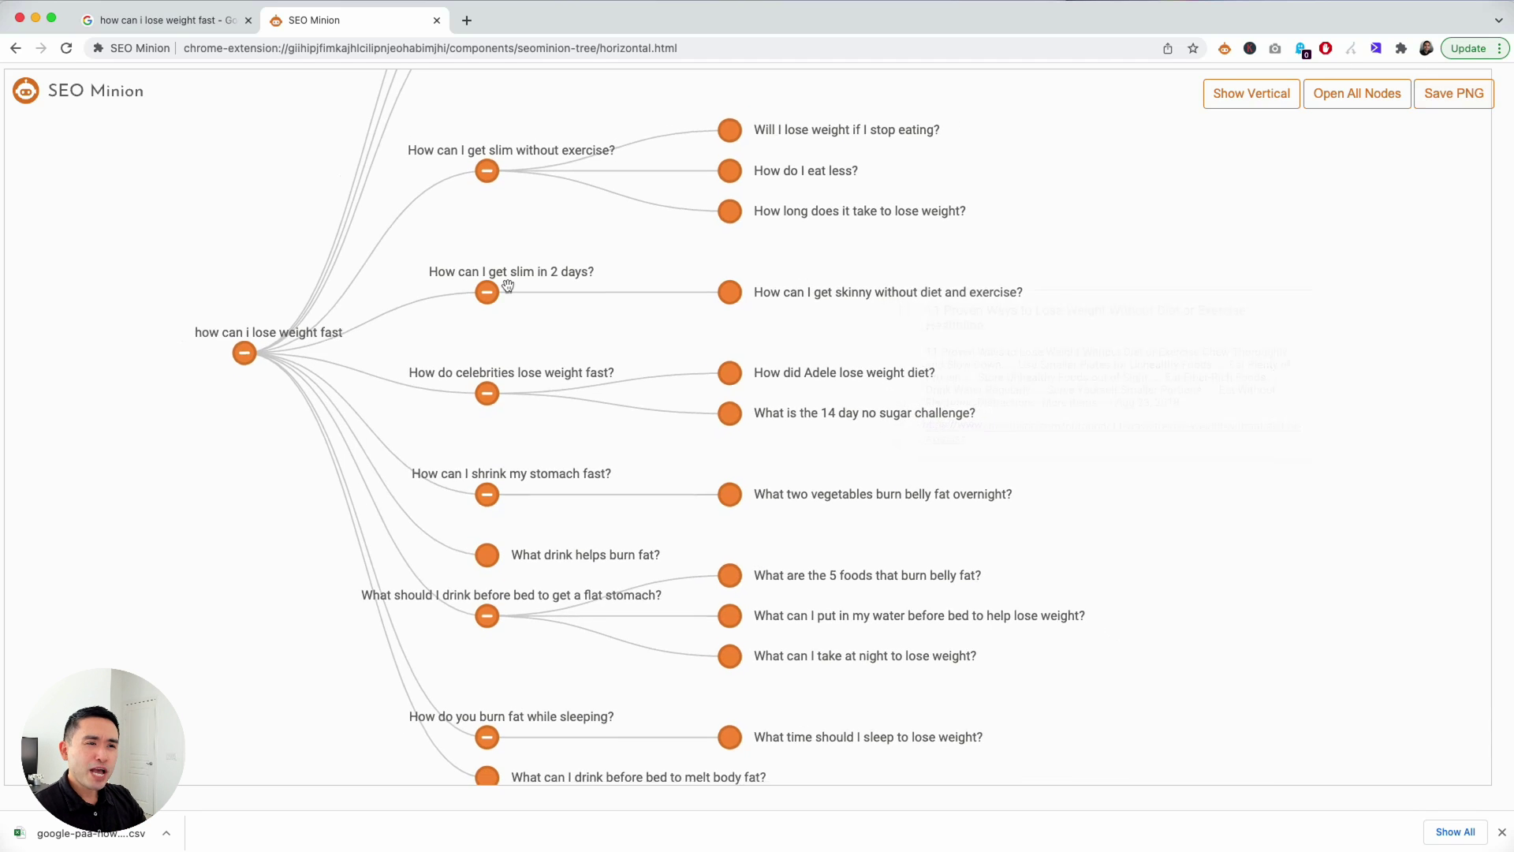
scroll(507, 285, down, 2)
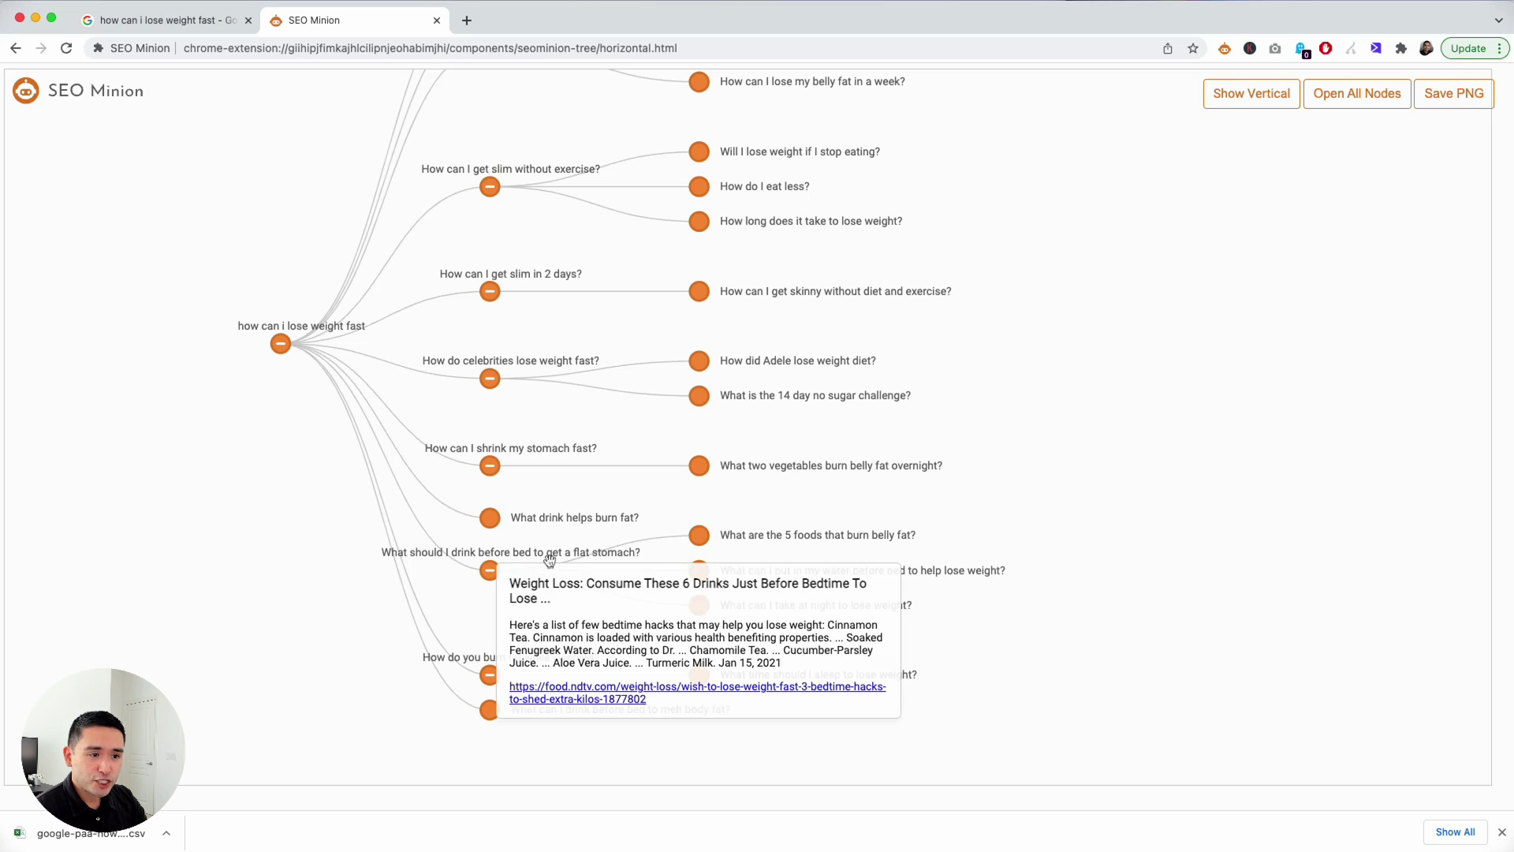
mouse_move(505, 558)
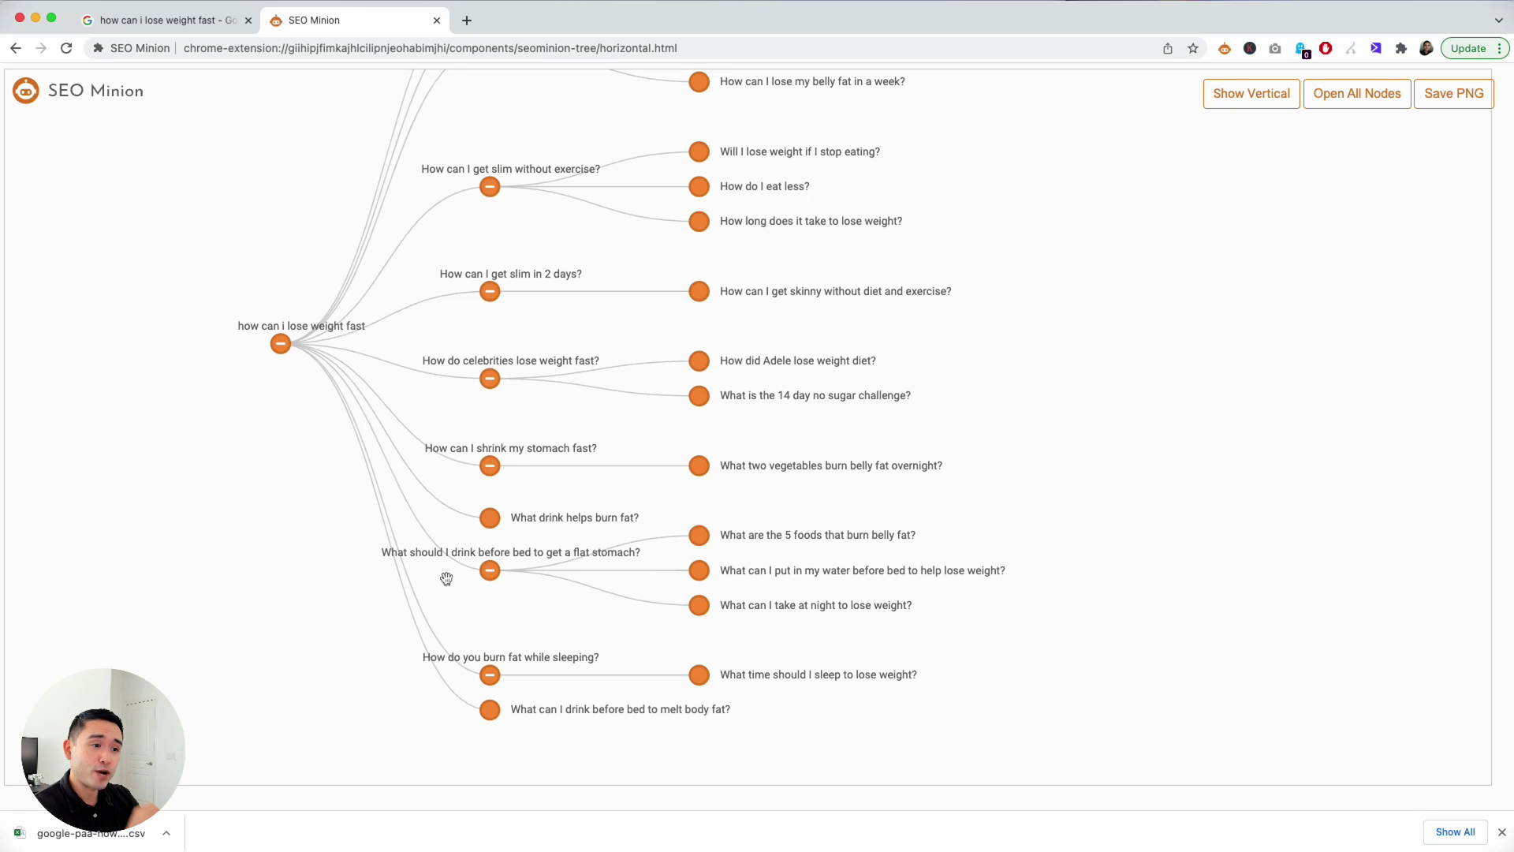
mouse_move(582, 565)
mouse_move(840, 550)
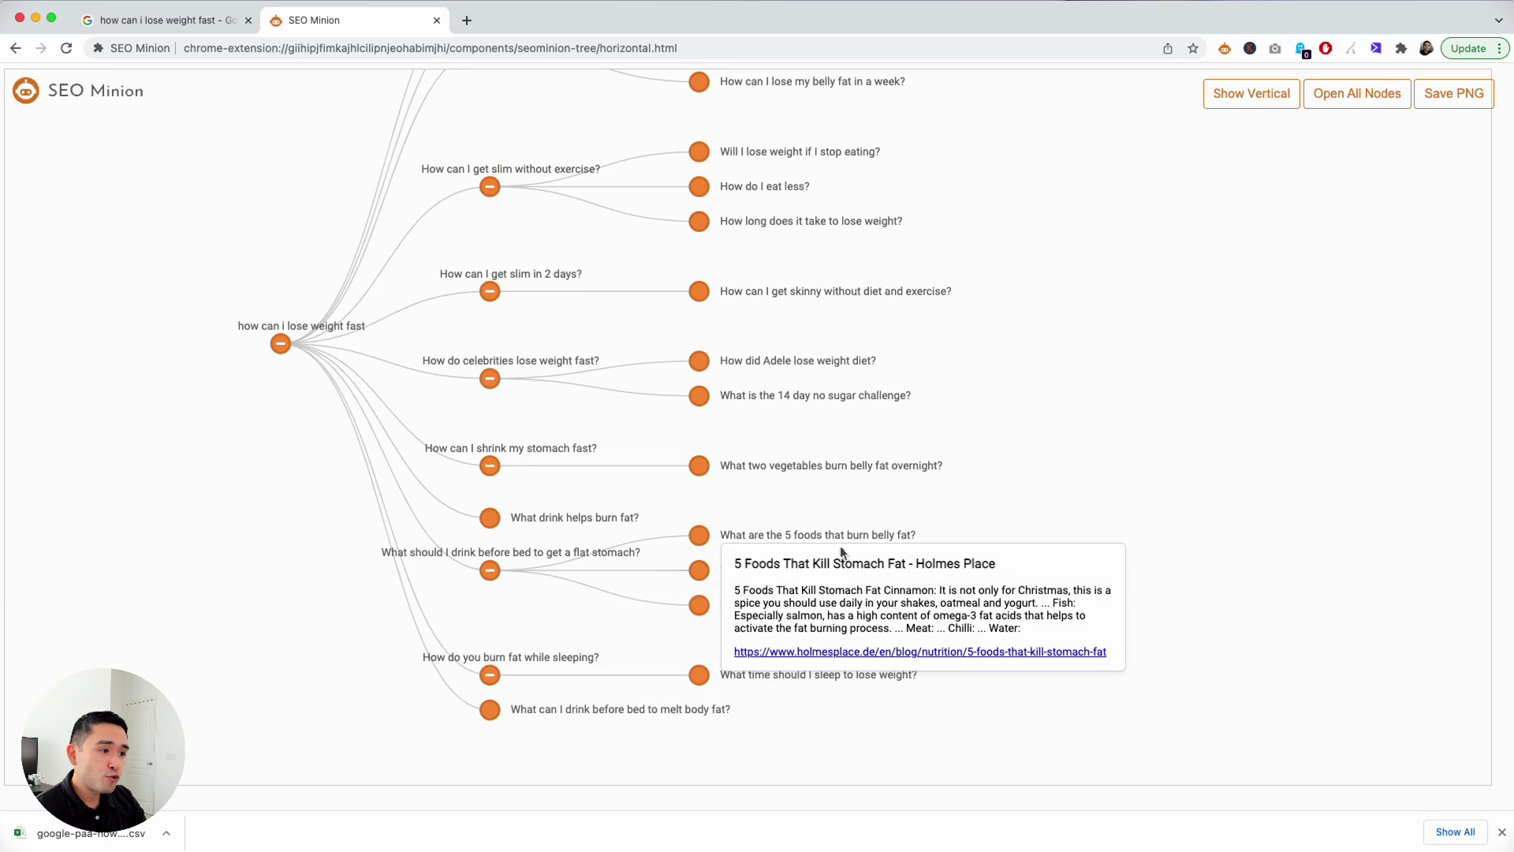
mouse_move(775, 617)
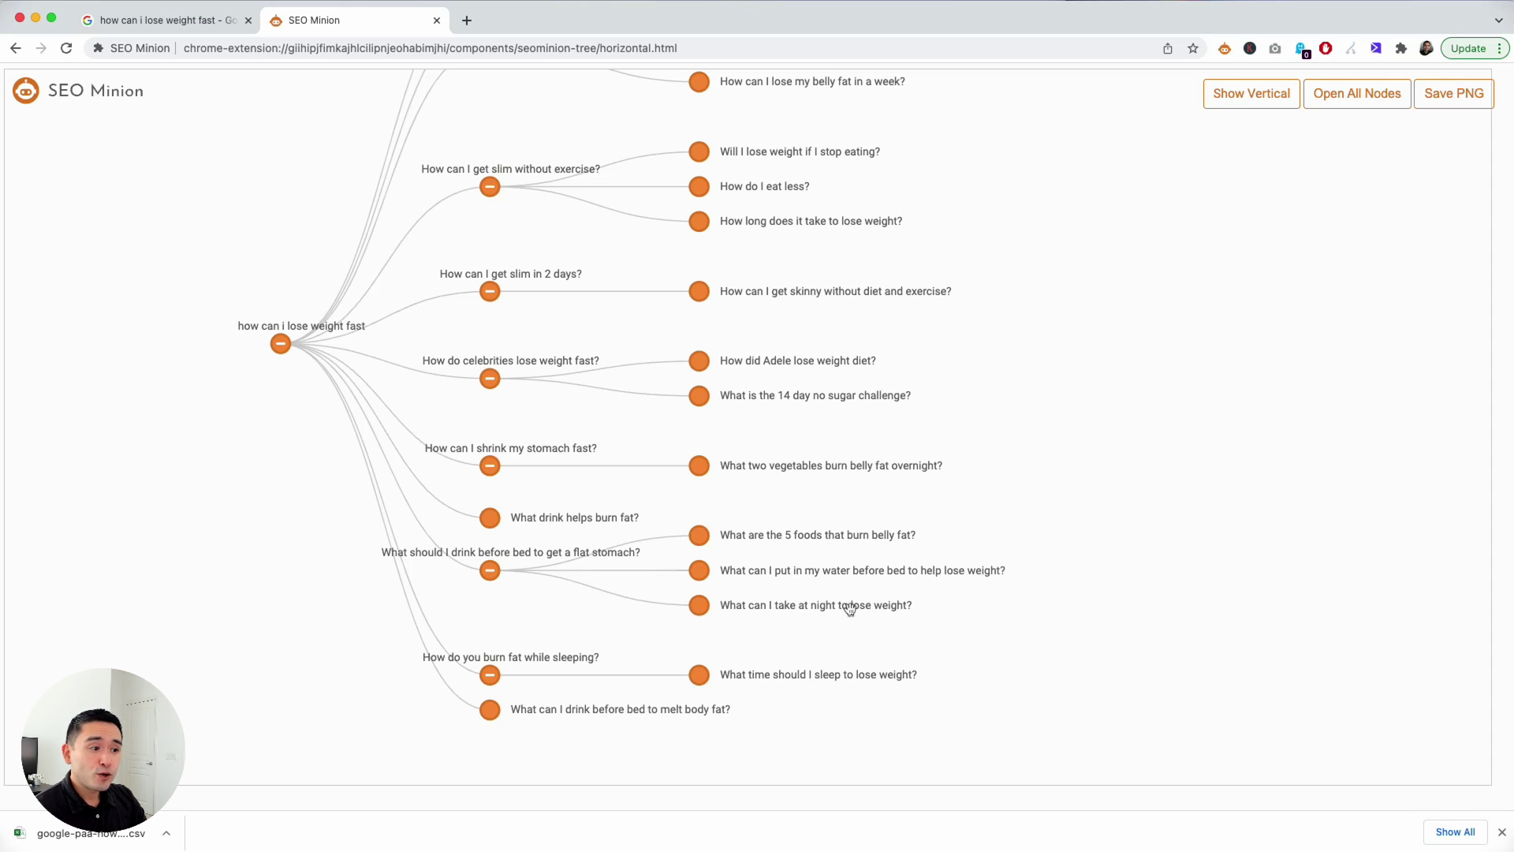
mouse_move(841, 605)
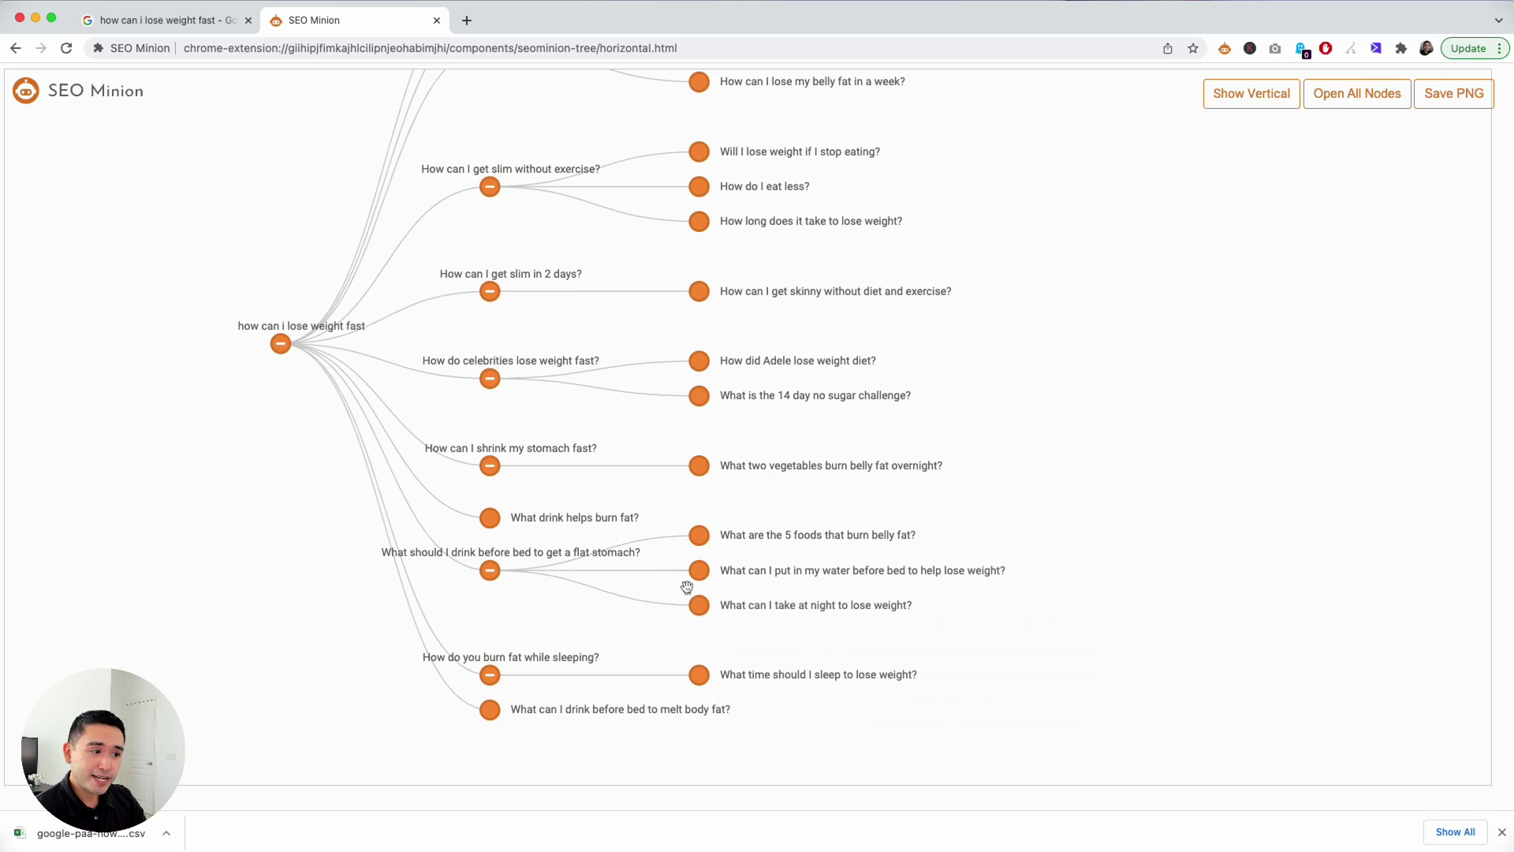
mouse_move(757, 535)
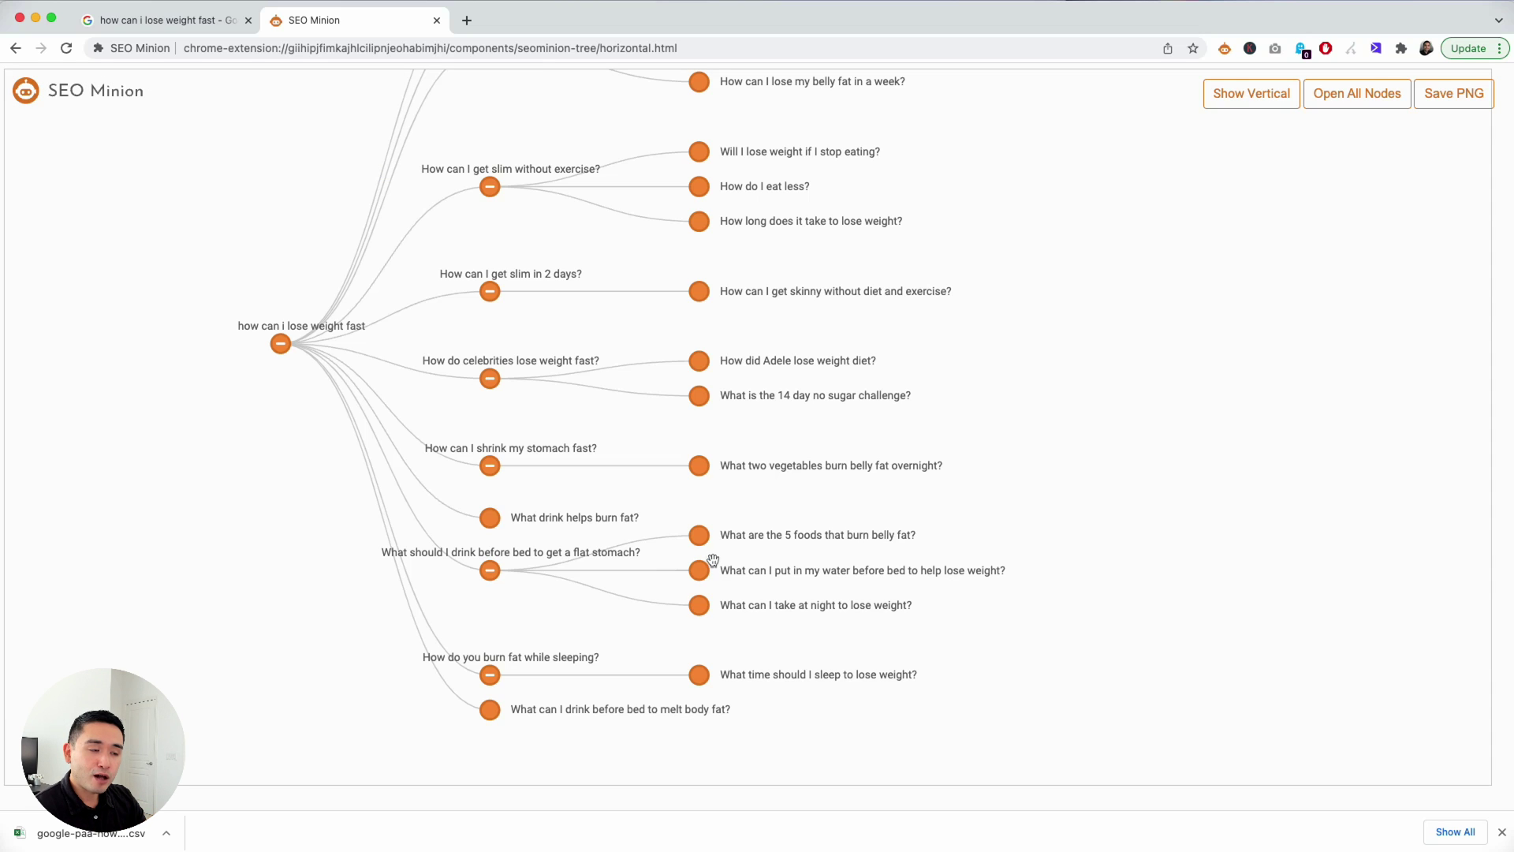
click(490, 571)
Pan the horizontal tree to reveal its top questions around the collapsed flat-stomach drink branch
mouse_move(531, 552)
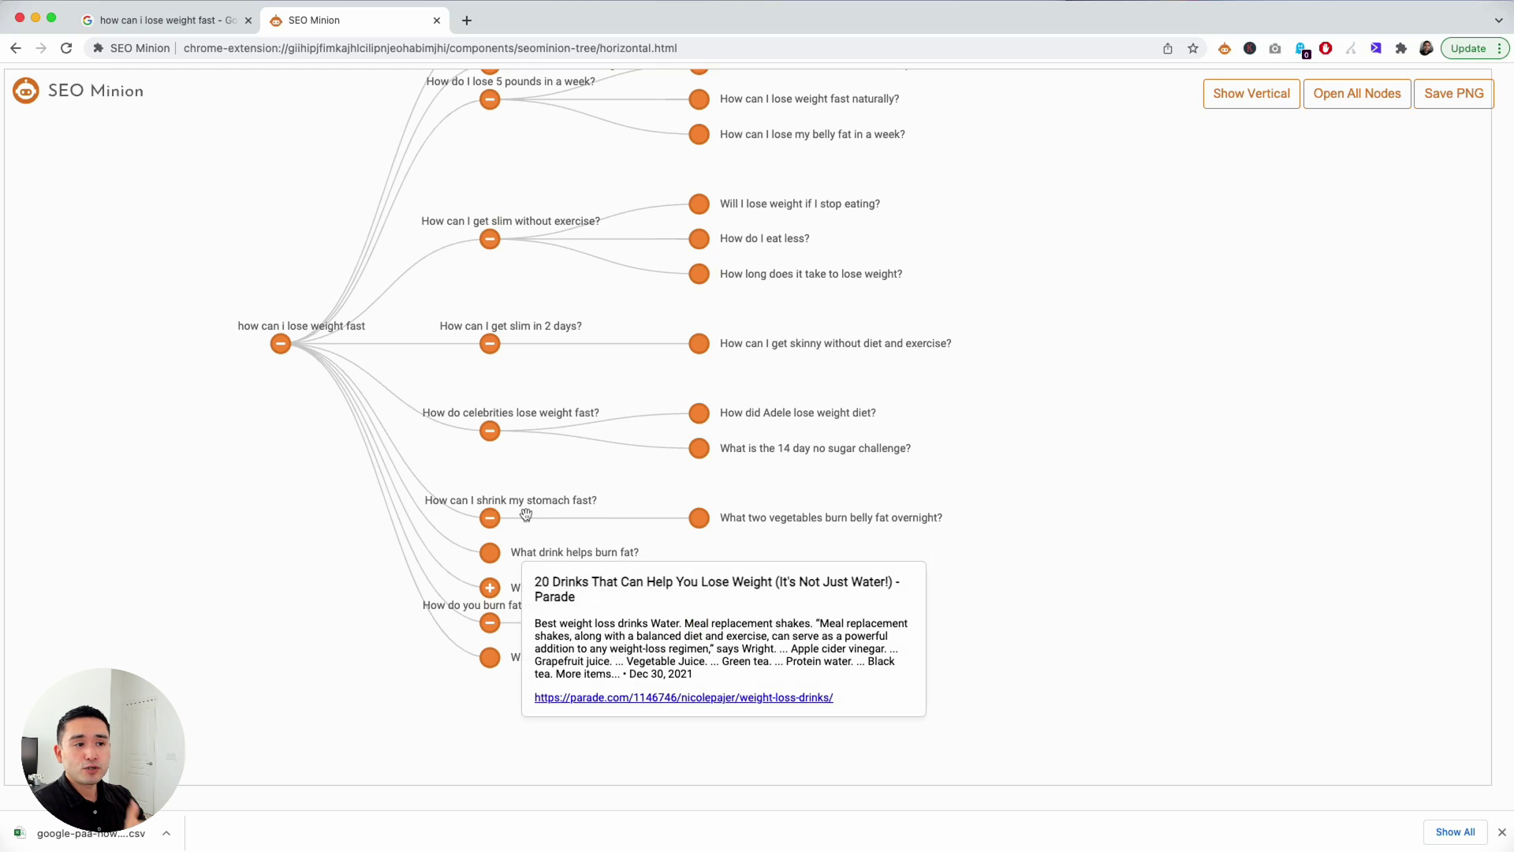
mouse_move(514, 583)
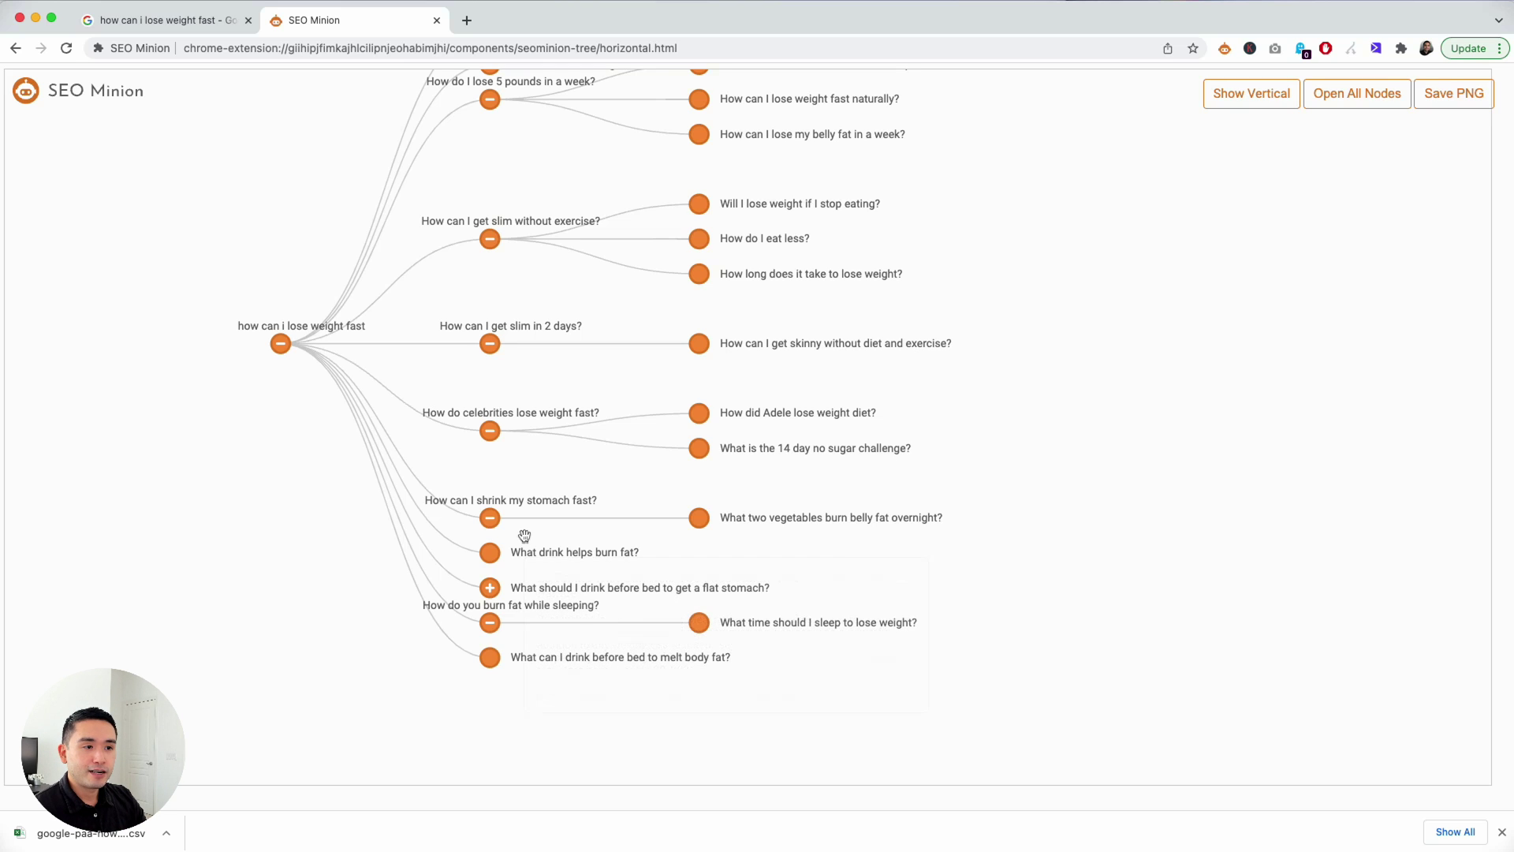
drag(348, 456, 353, 571)
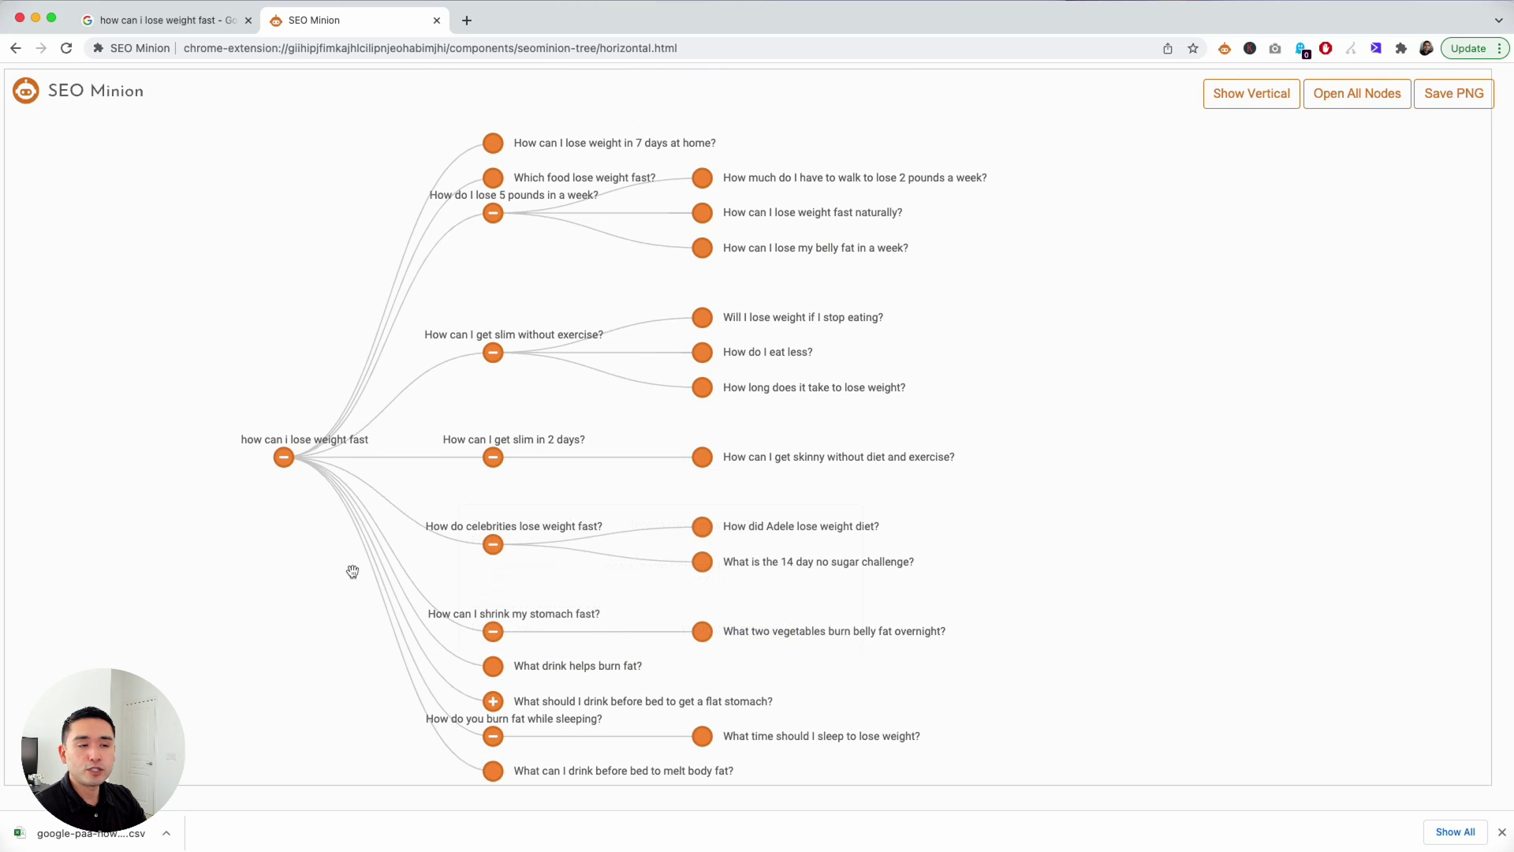
mouse_move(537, 667)
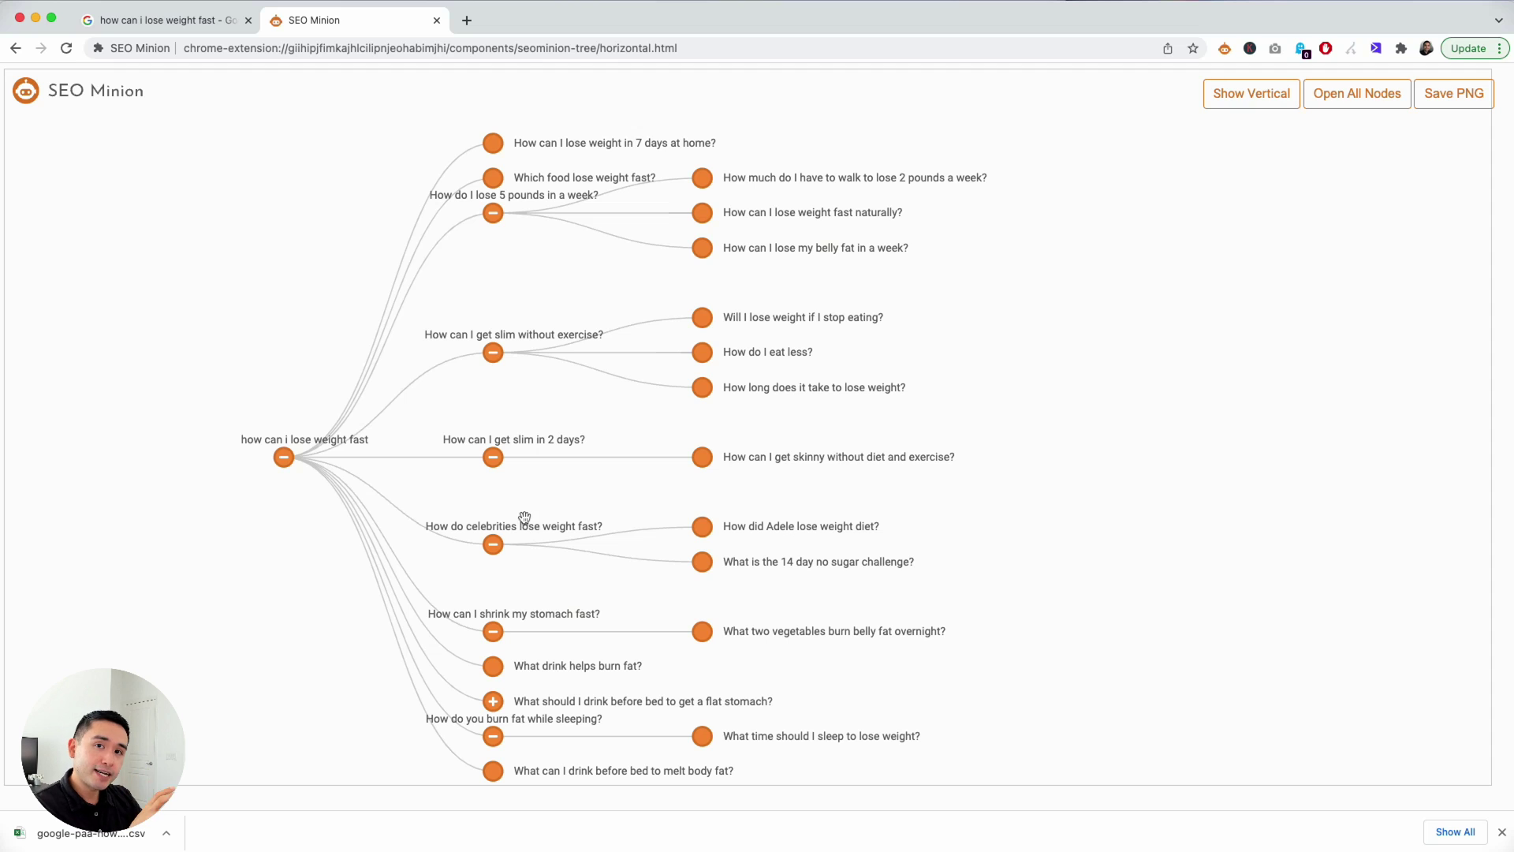
Bring up the exported PAA spreadsheet in Excel and autofit columns A through F
click(108, 836)
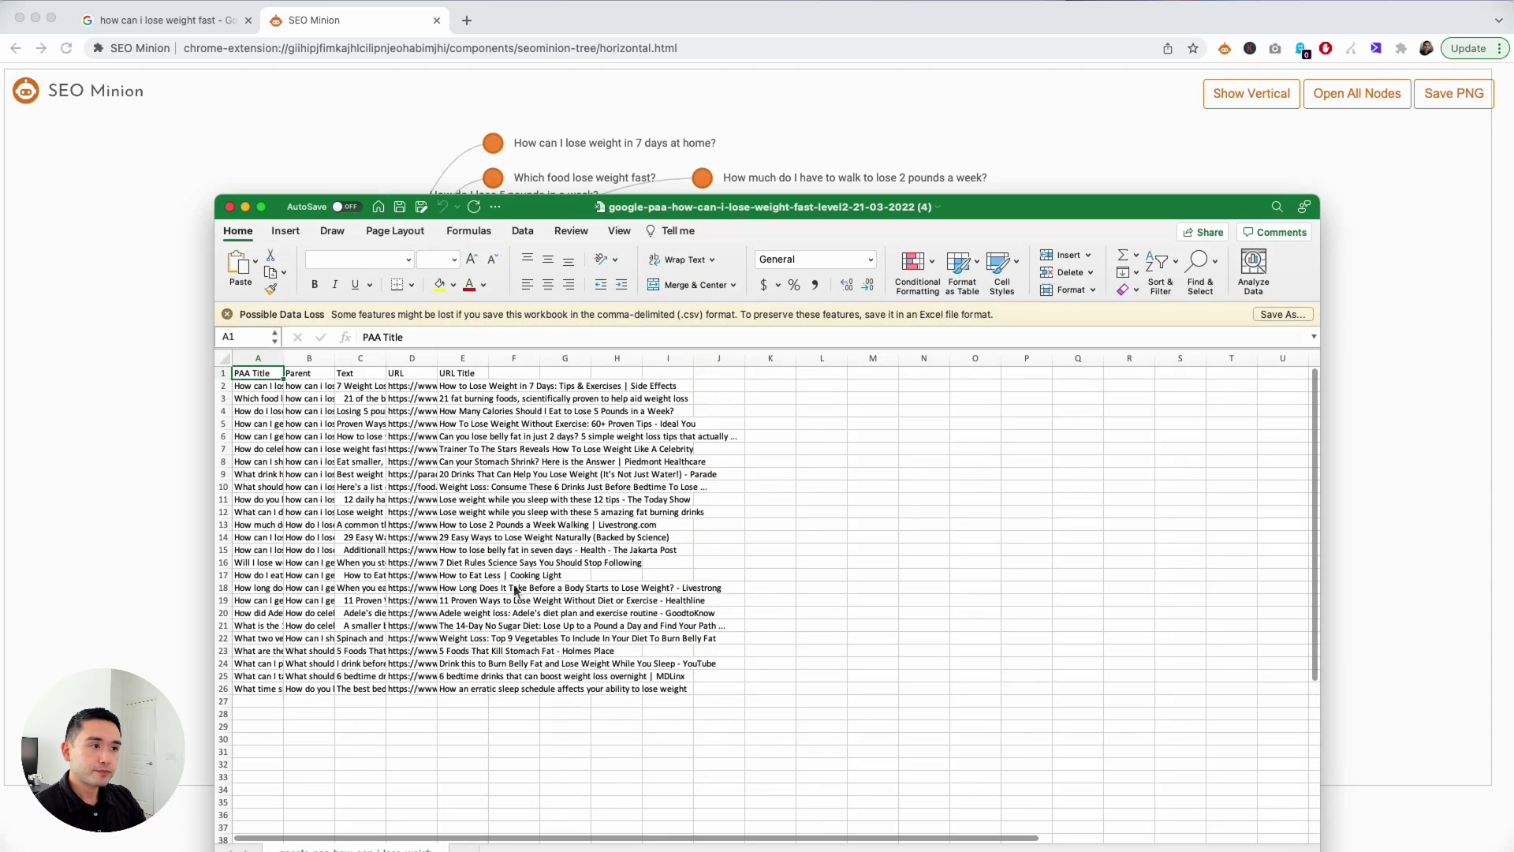
drag(704, 232, 706, 177)
drag(259, 300, 509, 298)
double_click(541, 300)
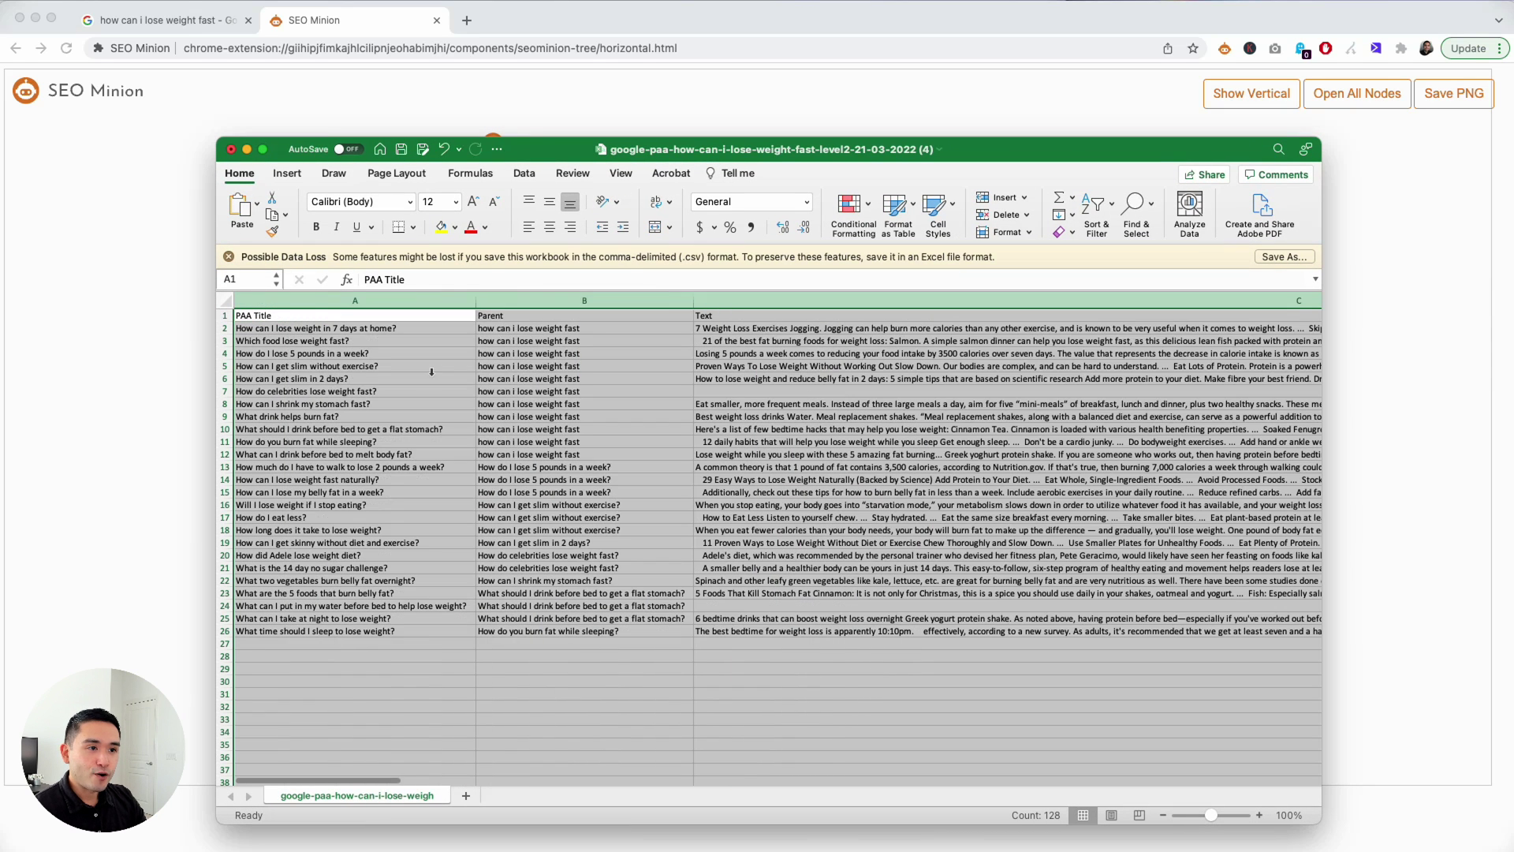
click(355, 379)
drag(544, 155, 866, 229)
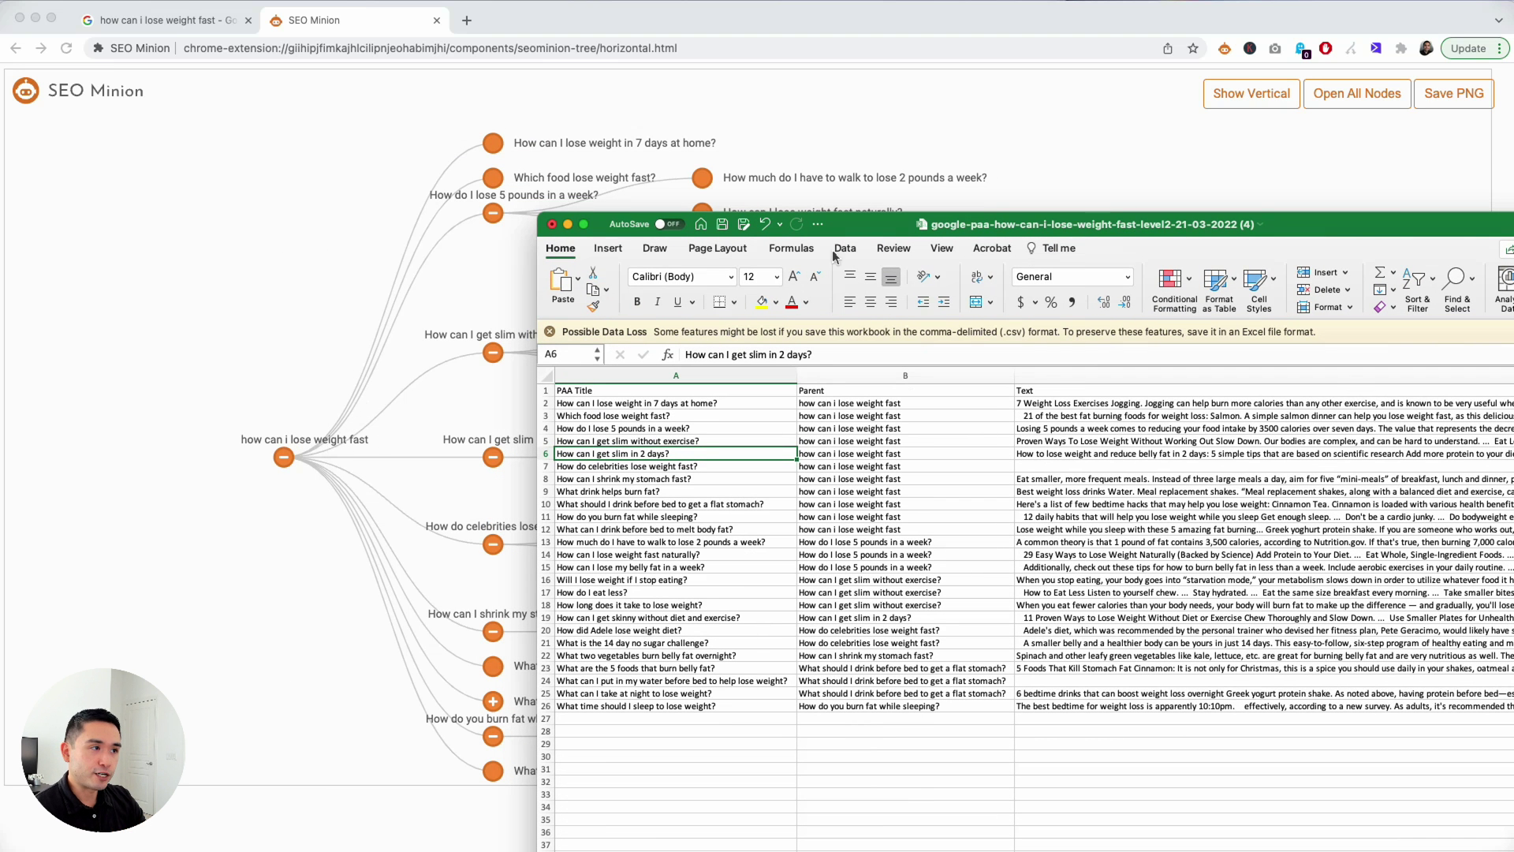
drag(881, 231, 721, 137)
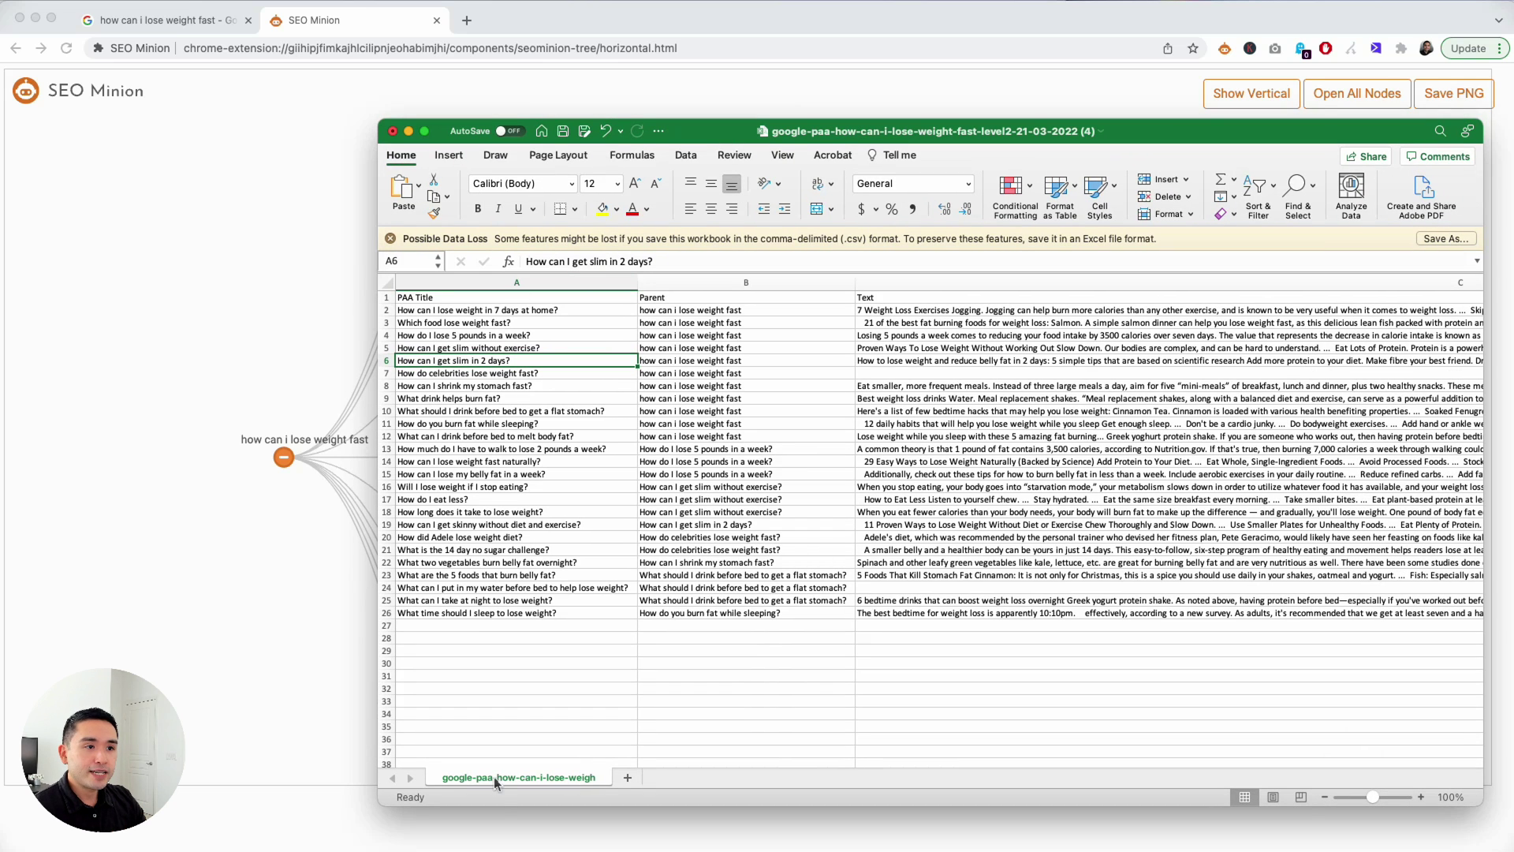
Copy the URLs in column D (D2:D26) and switch back to the SEO Minion tree
drag(476, 314, 513, 601)
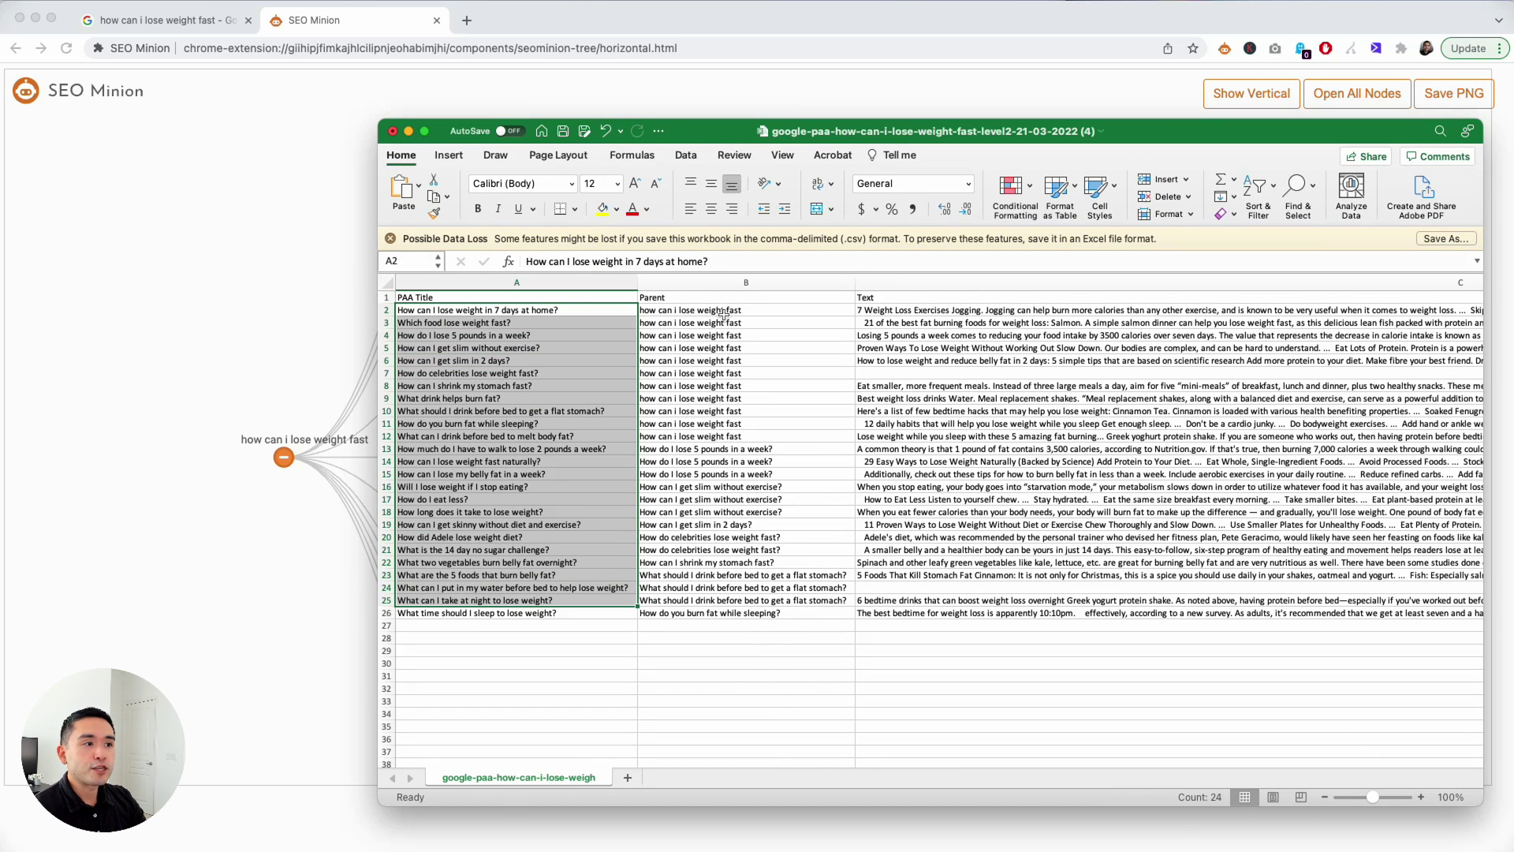
drag(724, 314, 743, 616)
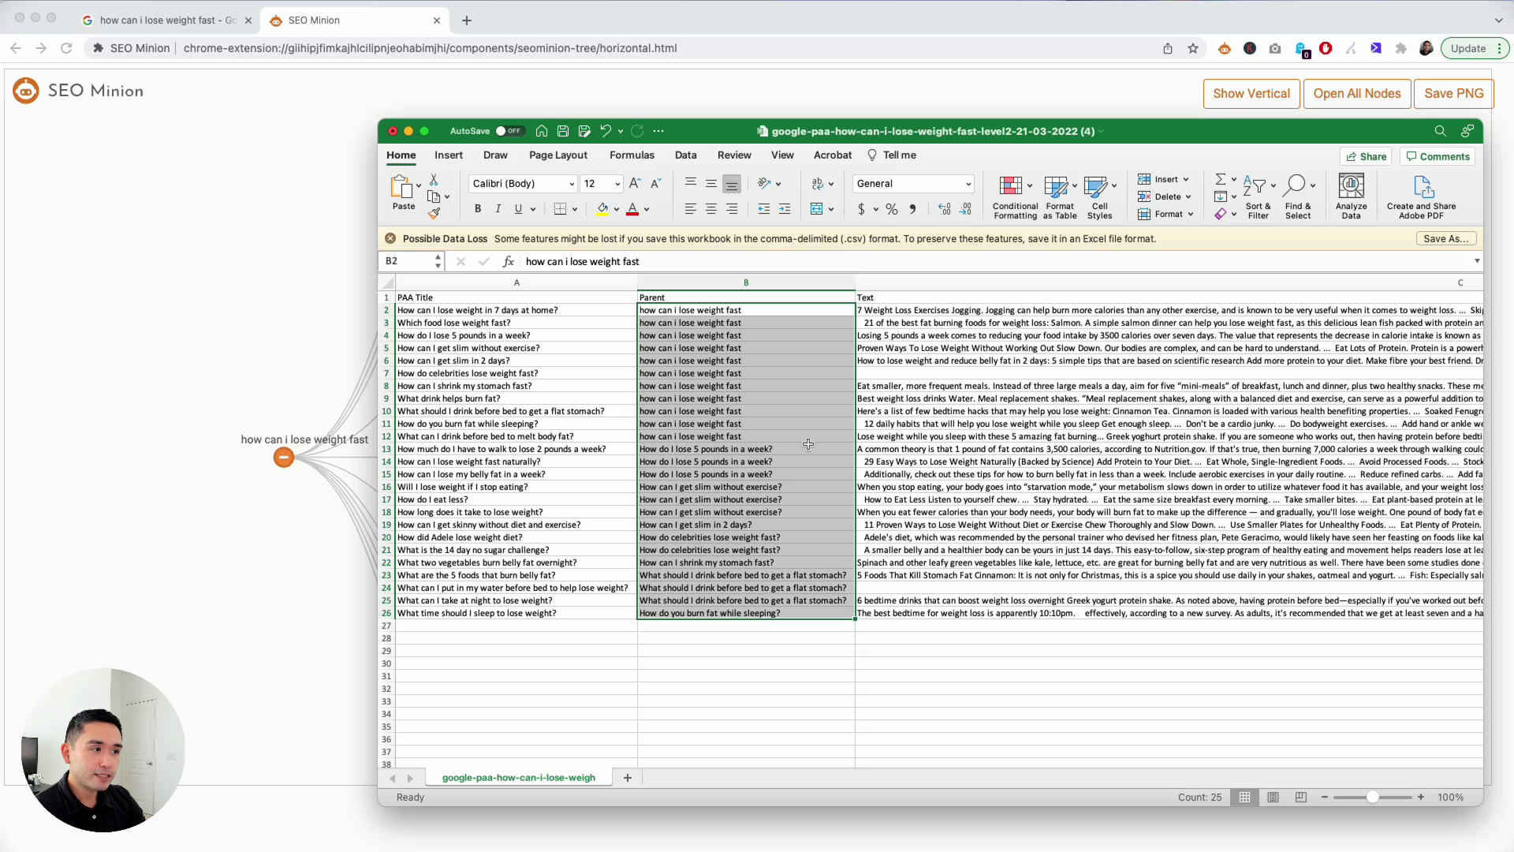
scroll(909, 341, right, 10)
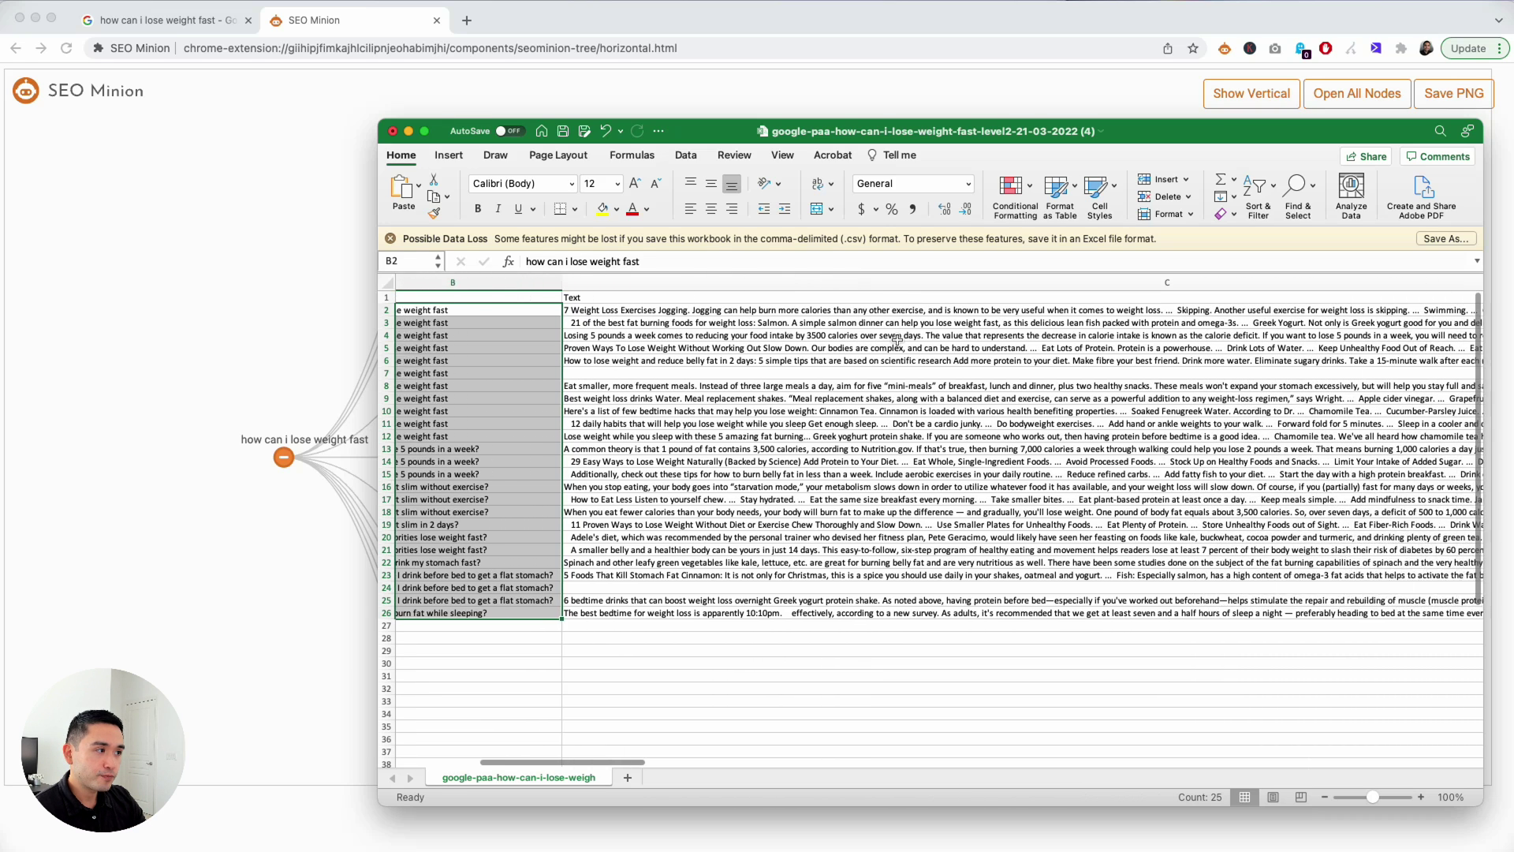
scroll(931, 347, right, 10)
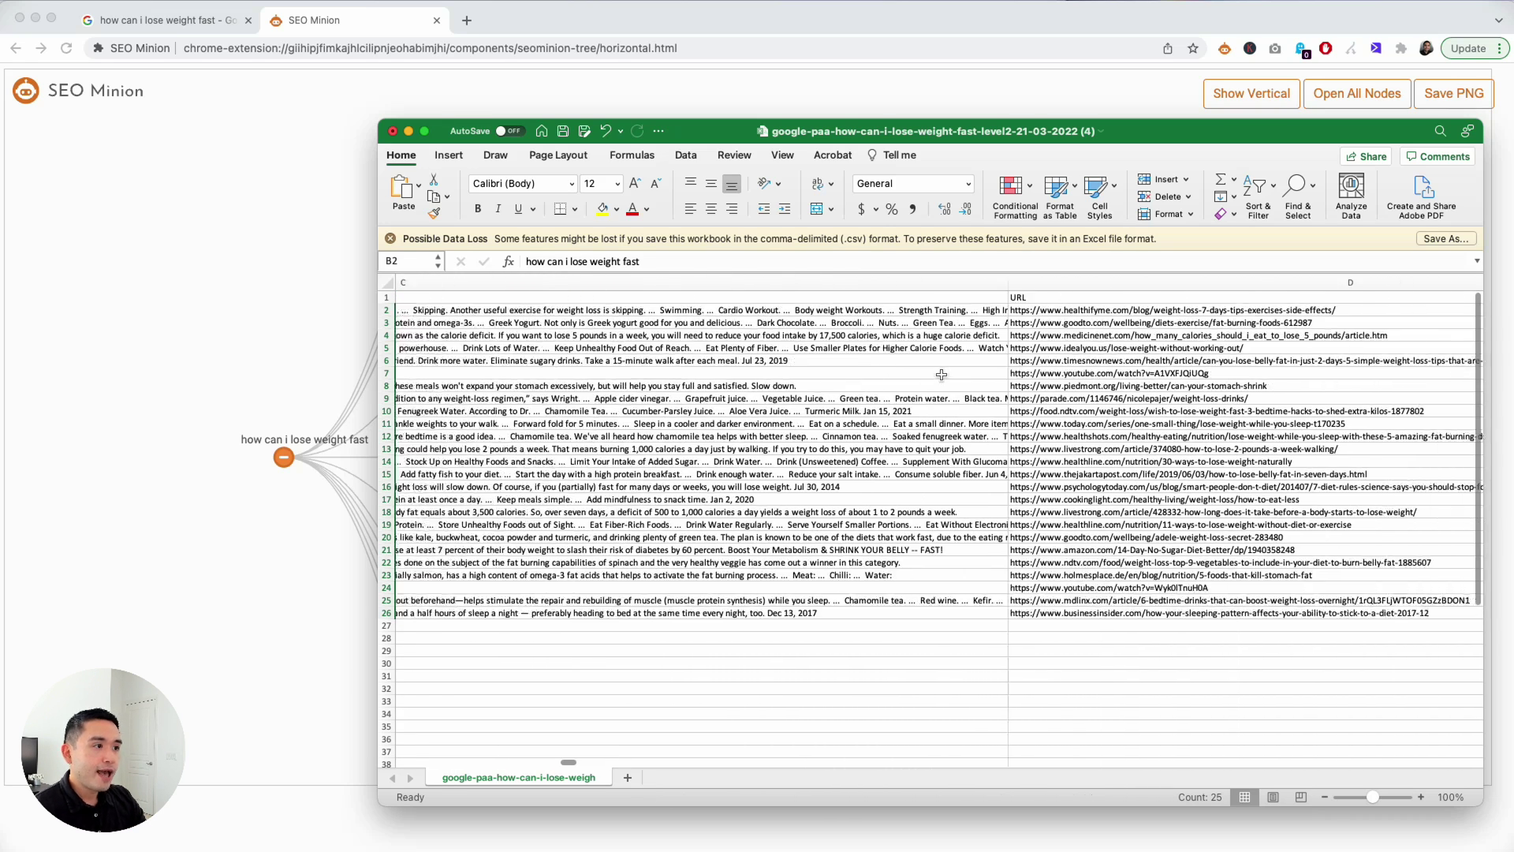
scroll(937, 370, right, 10)
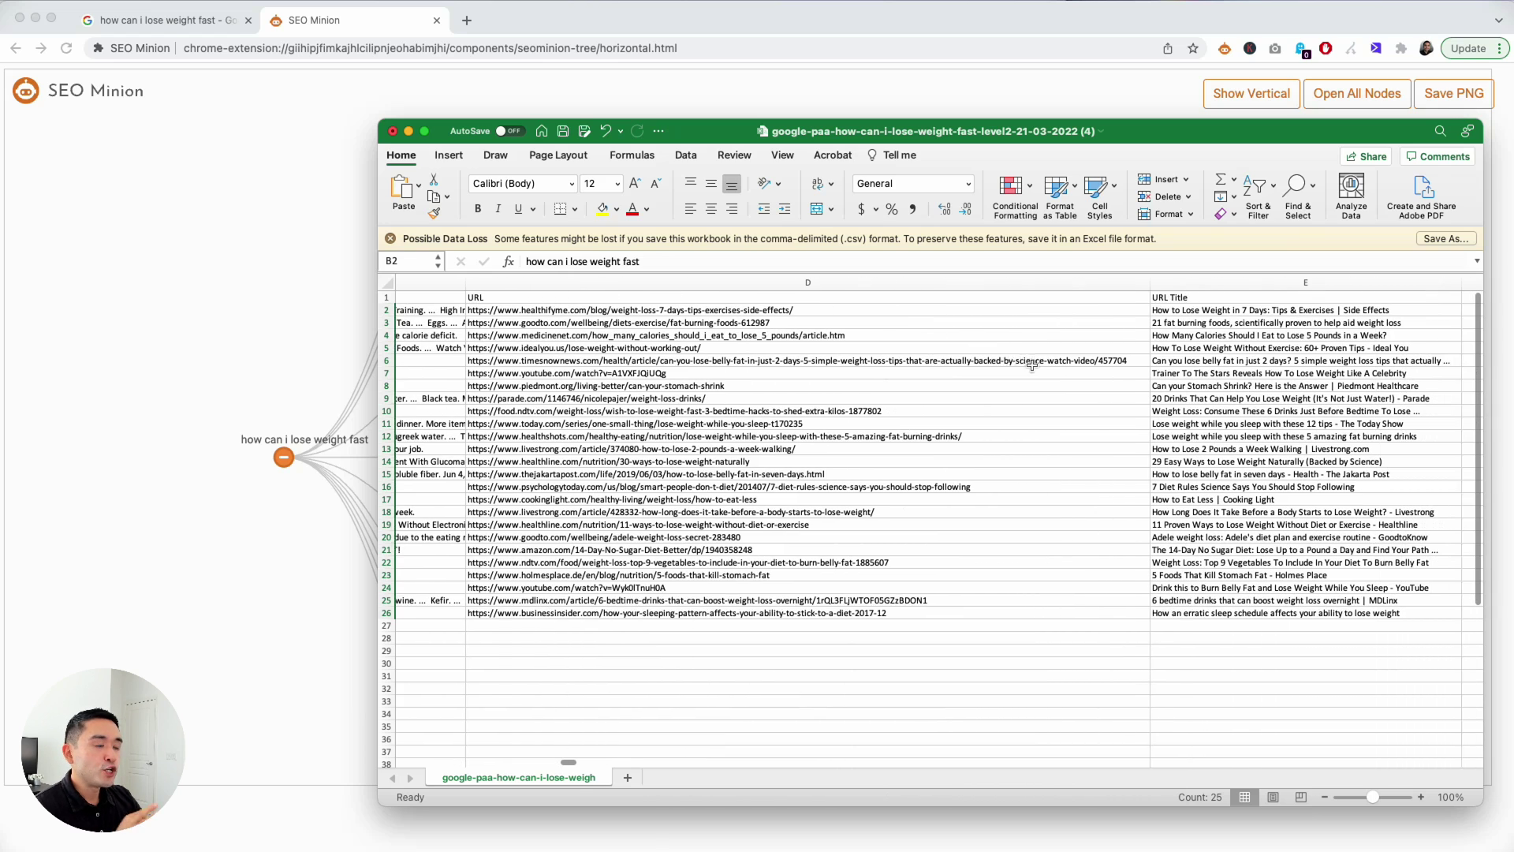
scroll(1021, 368, left, 10)
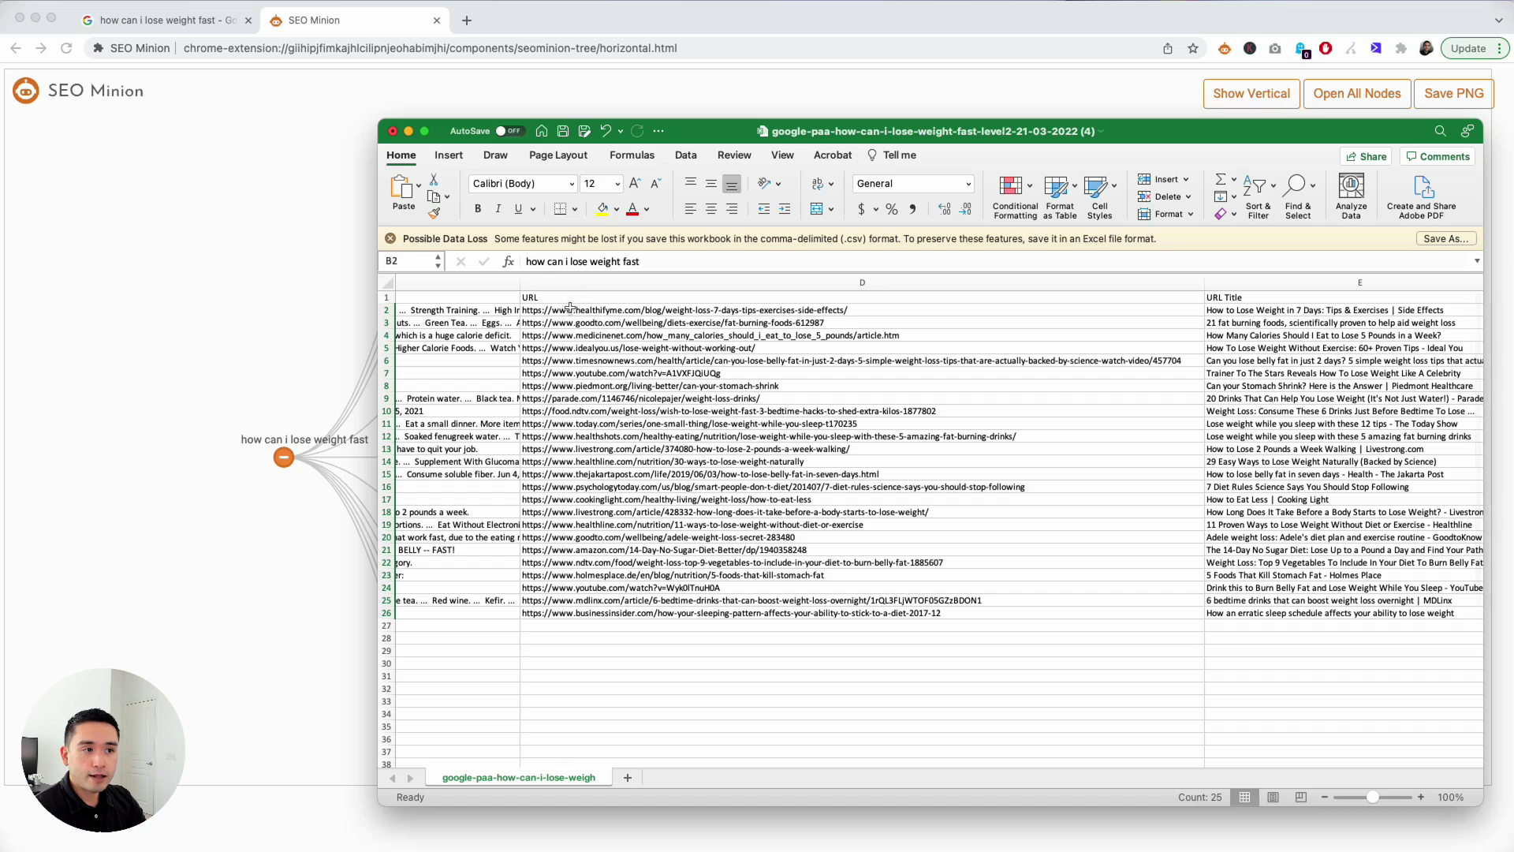
drag(572, 310, 624, 614)
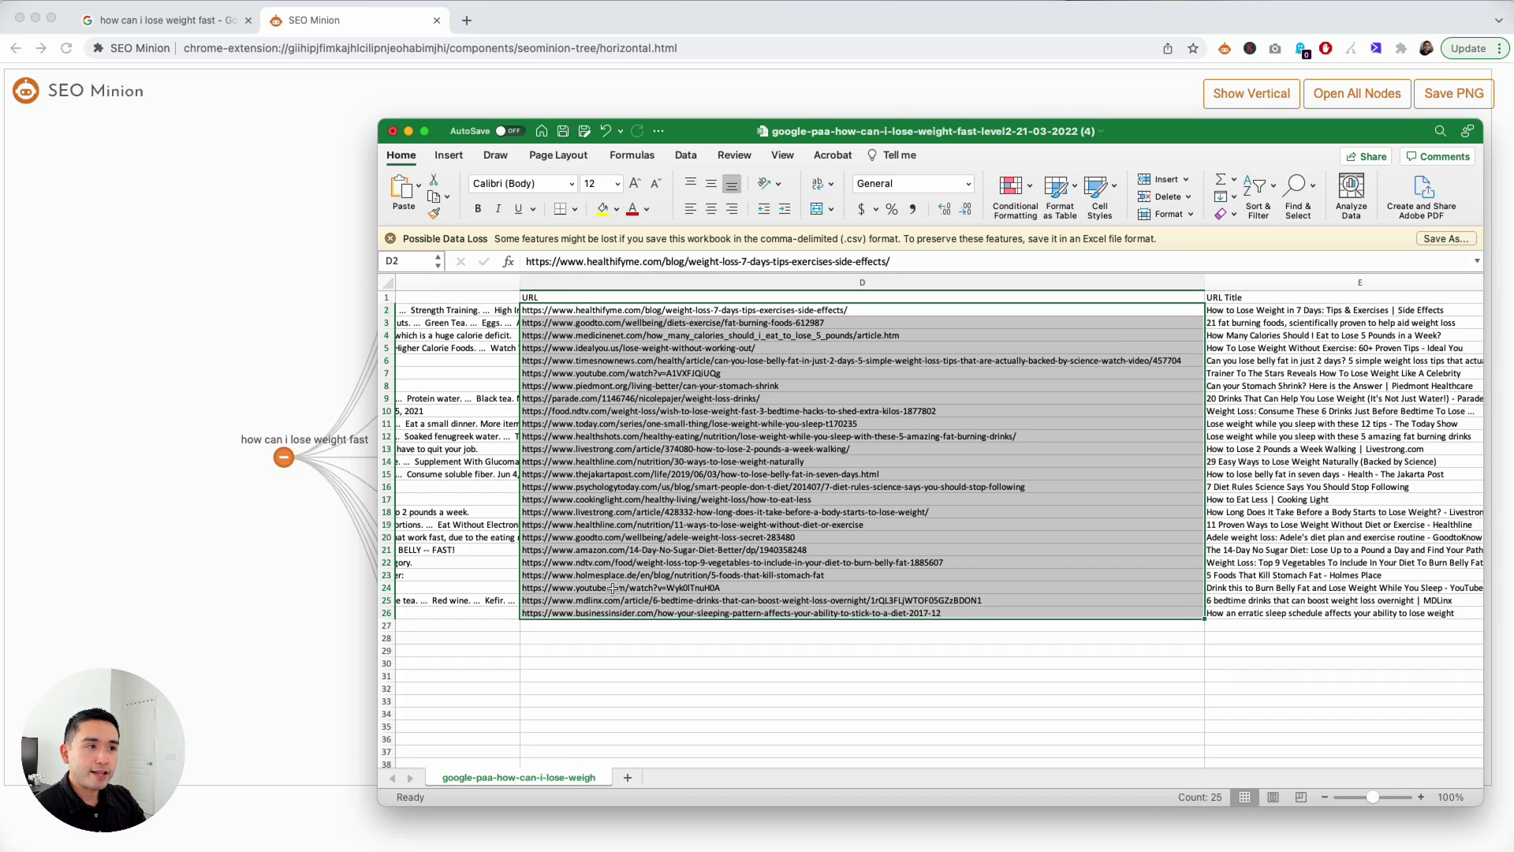
drag(683, 135, 883, 139)
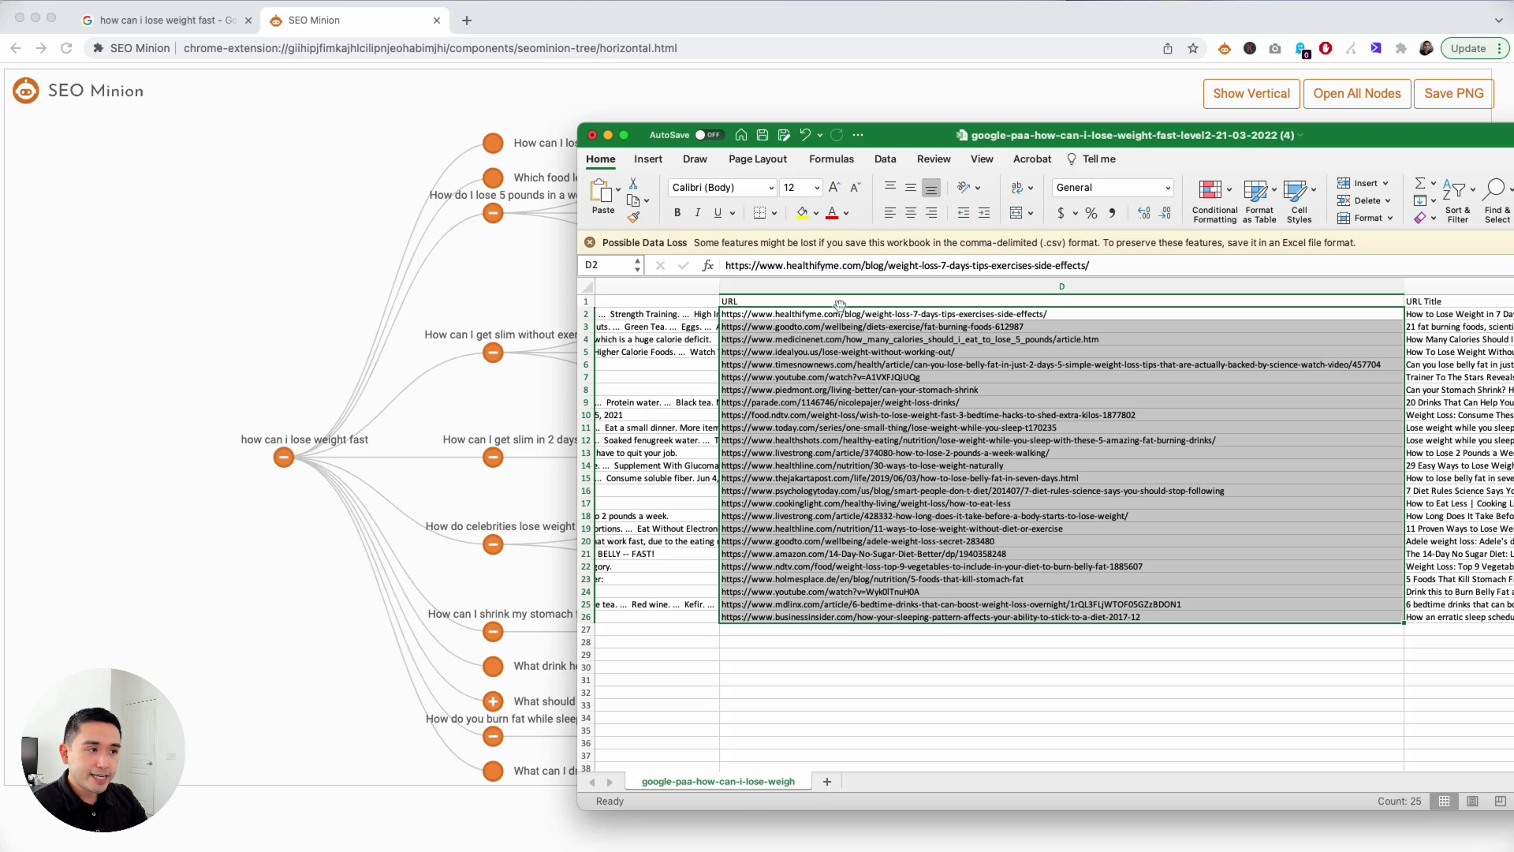
key(super+c)
click(511, 16)
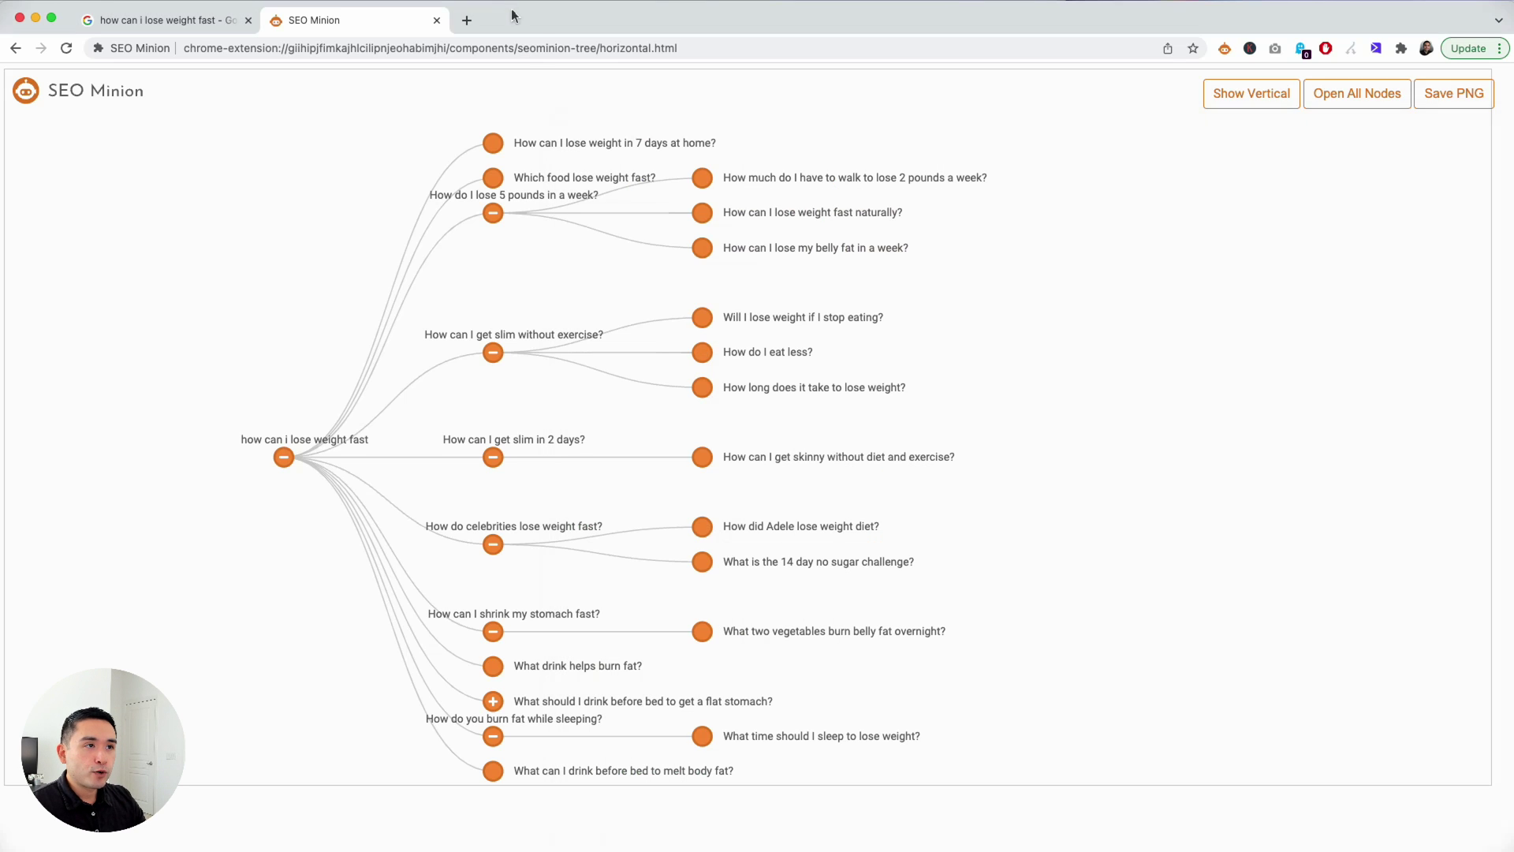
click(1251, 49)
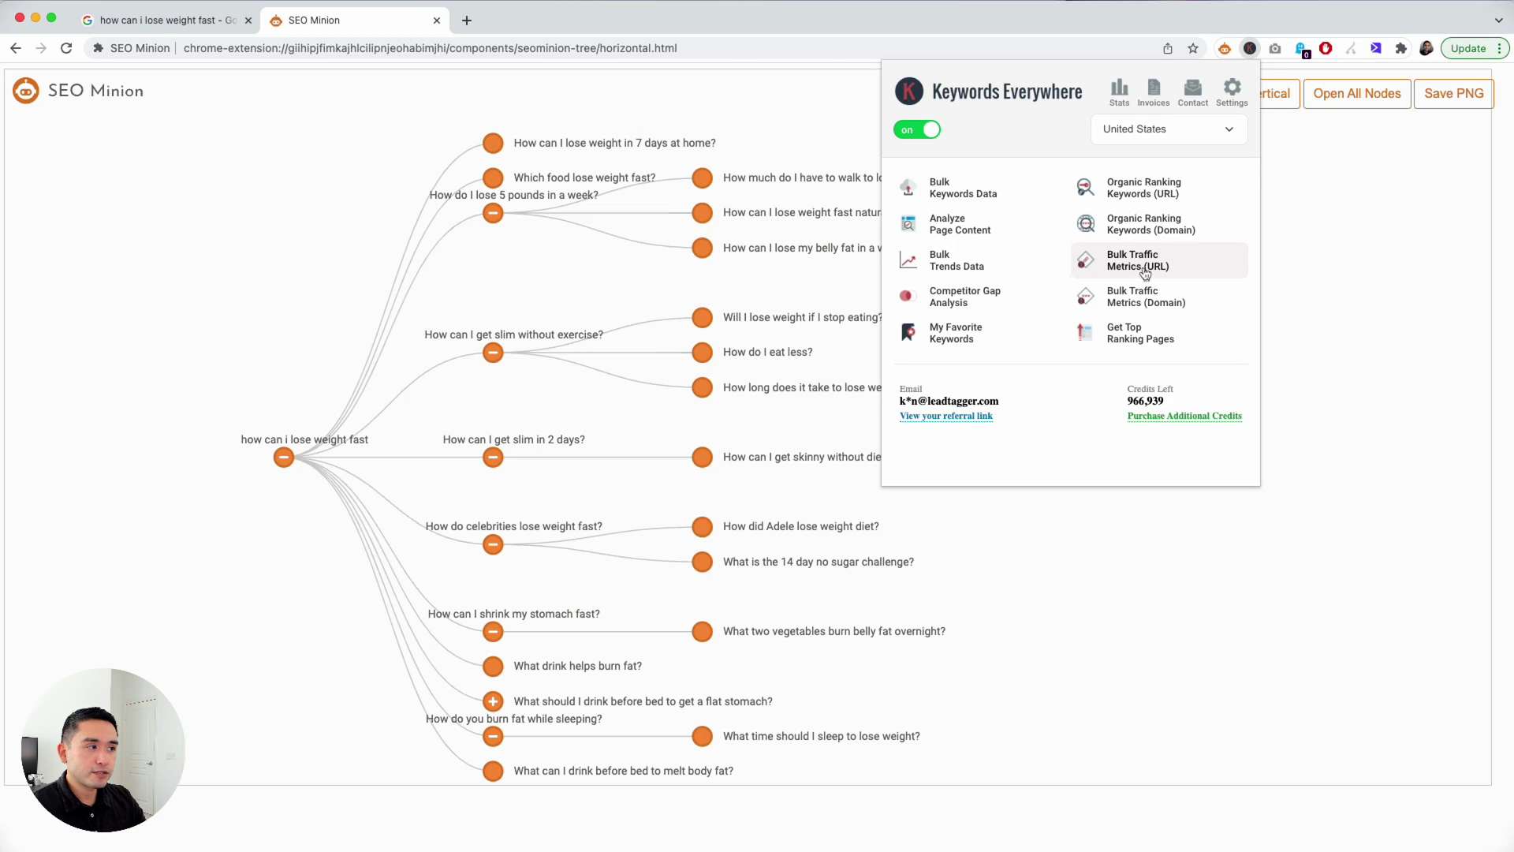
Paste the copied URLs into Bulk Traffic Metrics (URL) and fetch US traffic and keyword counts
click(1144, 268)
click(620, 473)
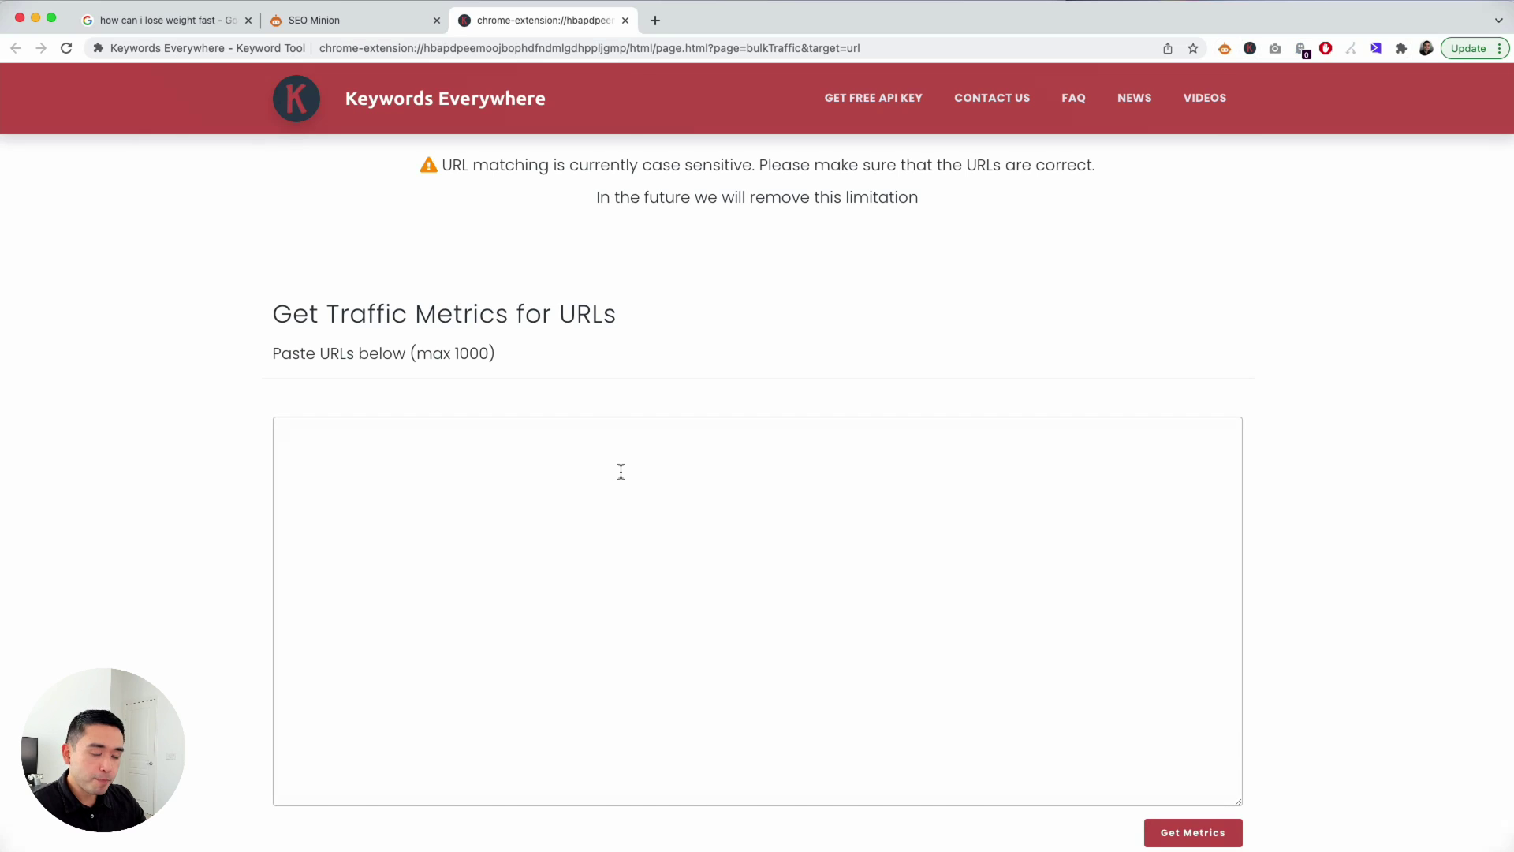
key(super+v)
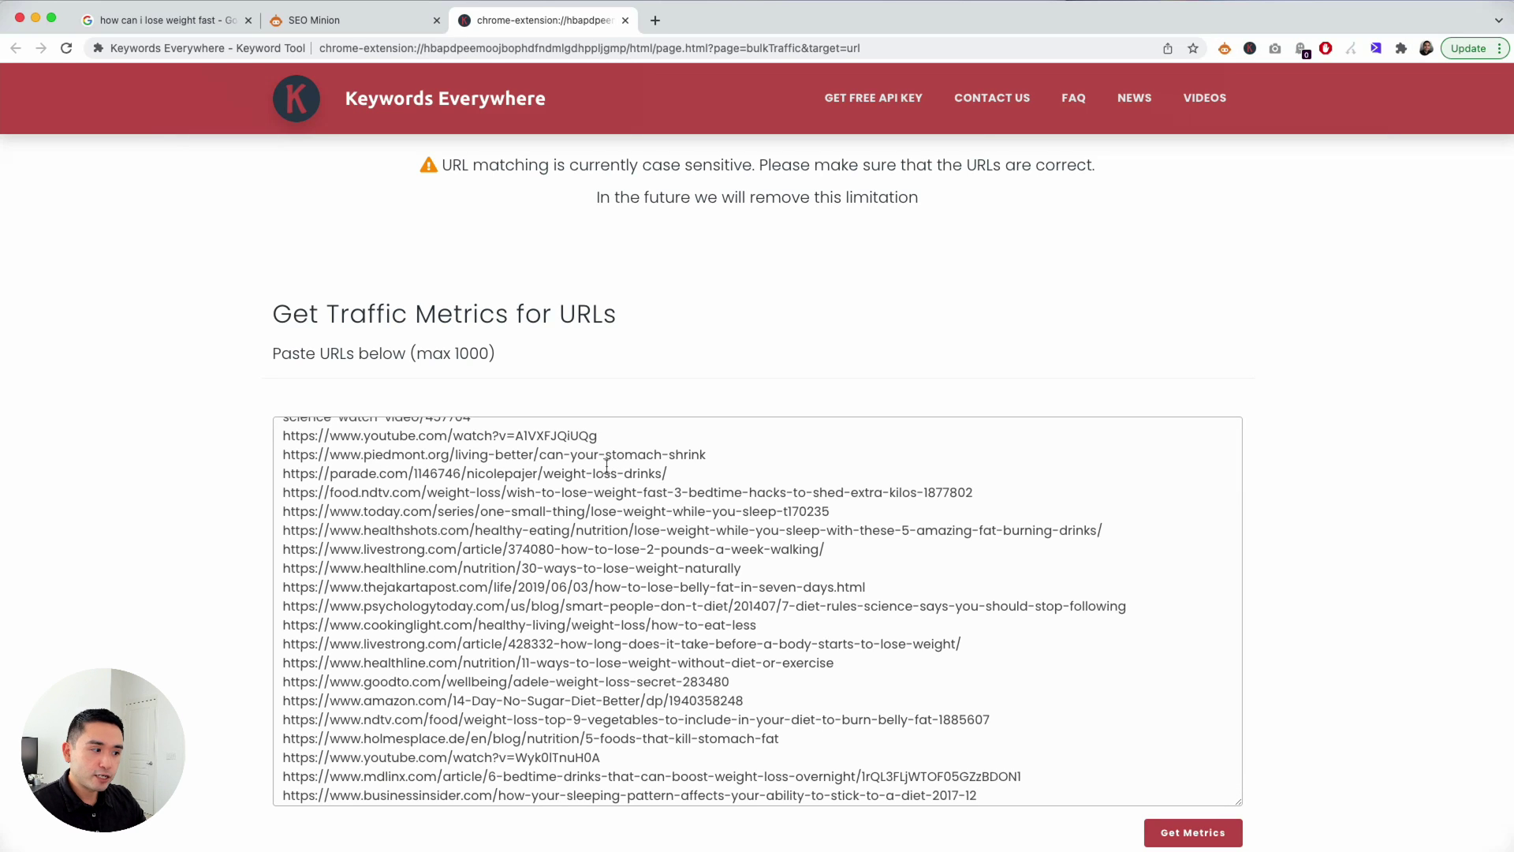
click(1198, 835)
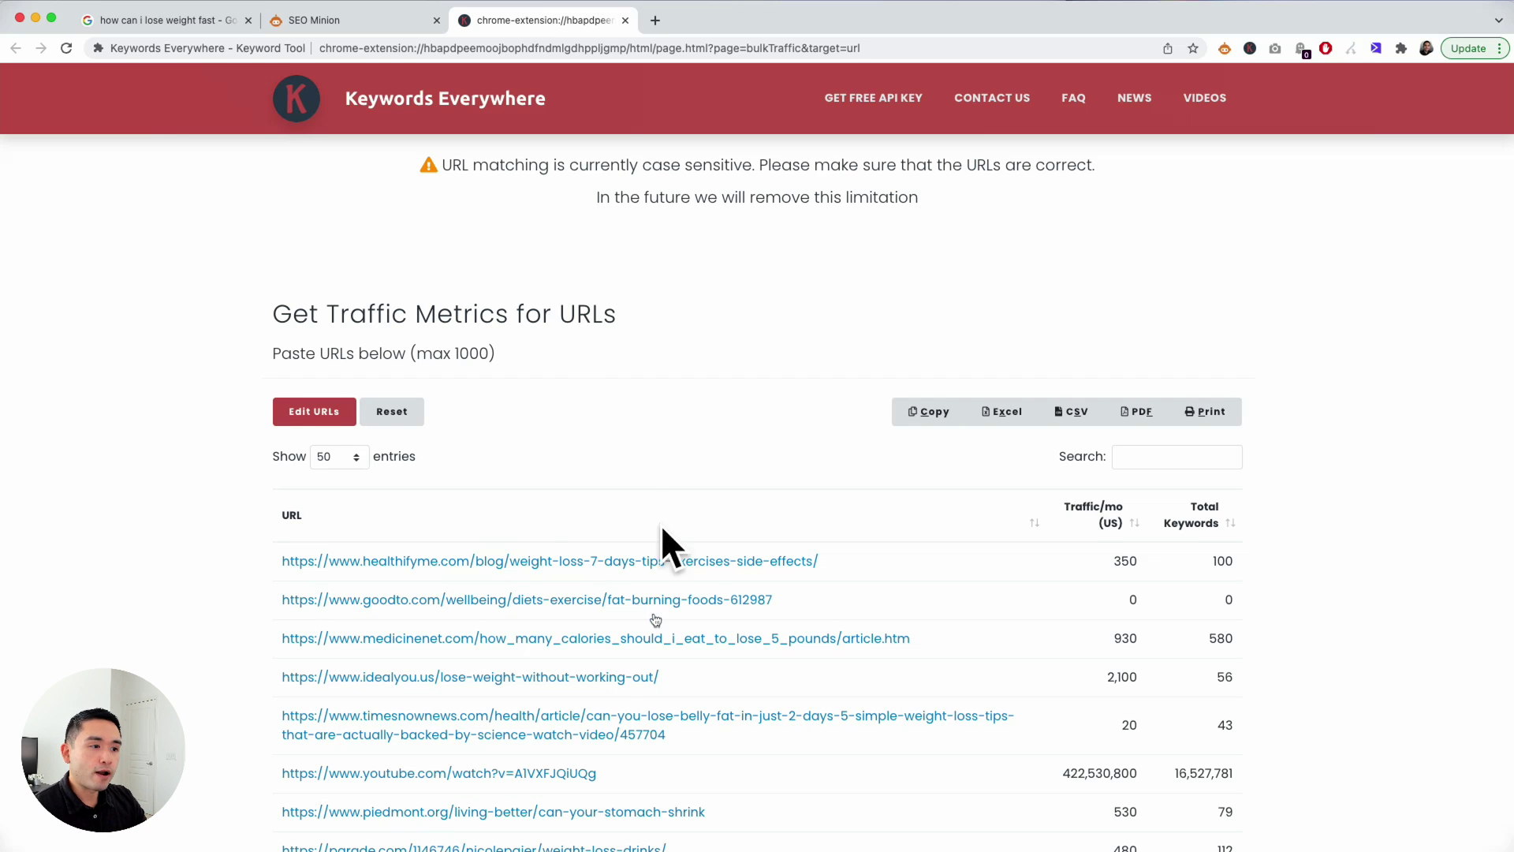
scroll(655, 620, down, 3)
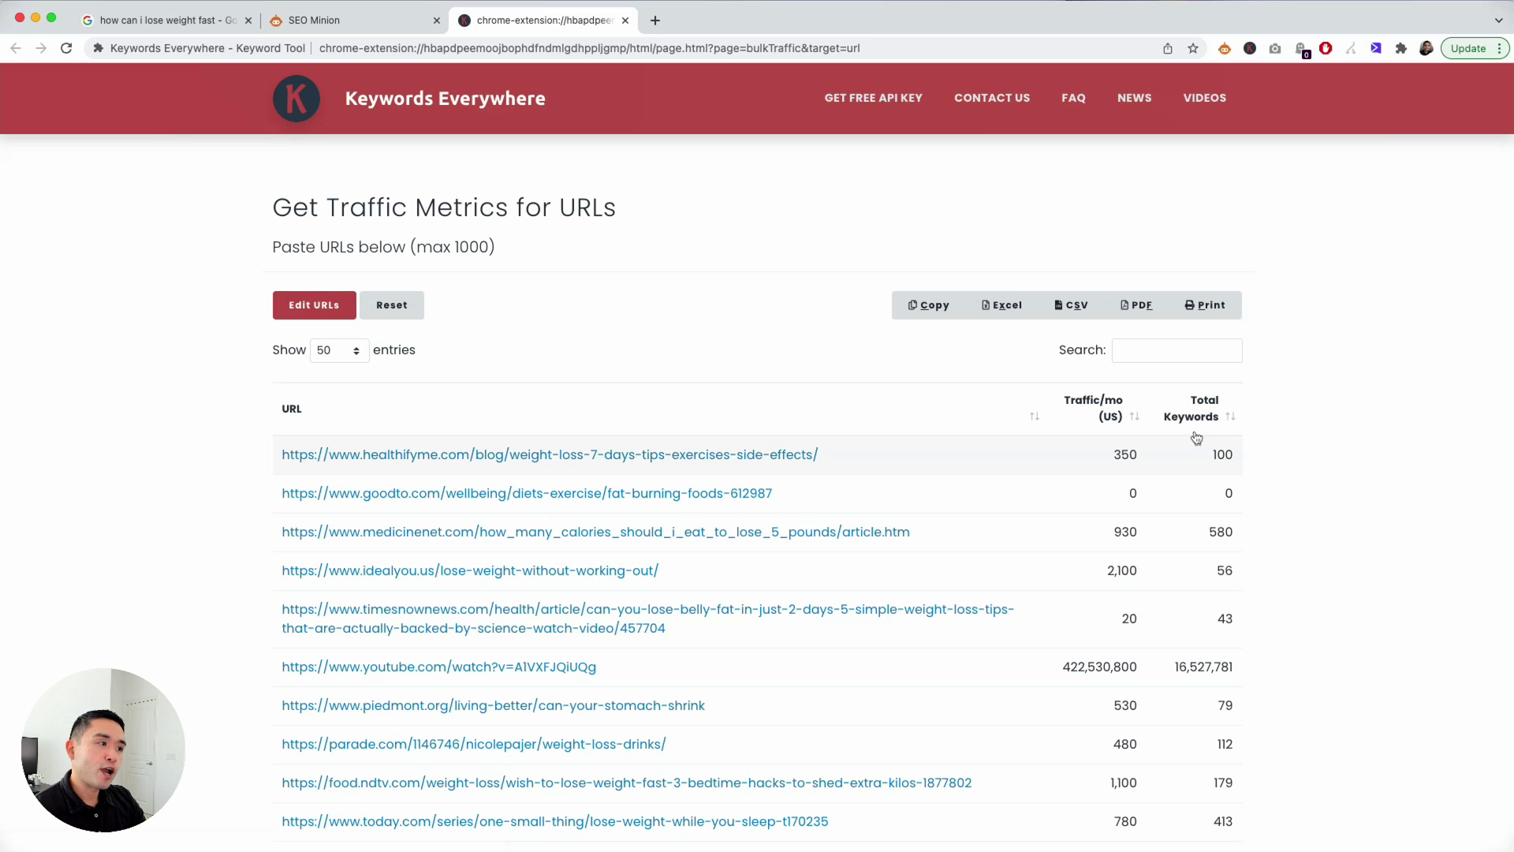
Sort by Traffic/mo (US) descending, then open keywords for the healthline 30-ways-to-lose-weight-naturally page
click(1114, 423)
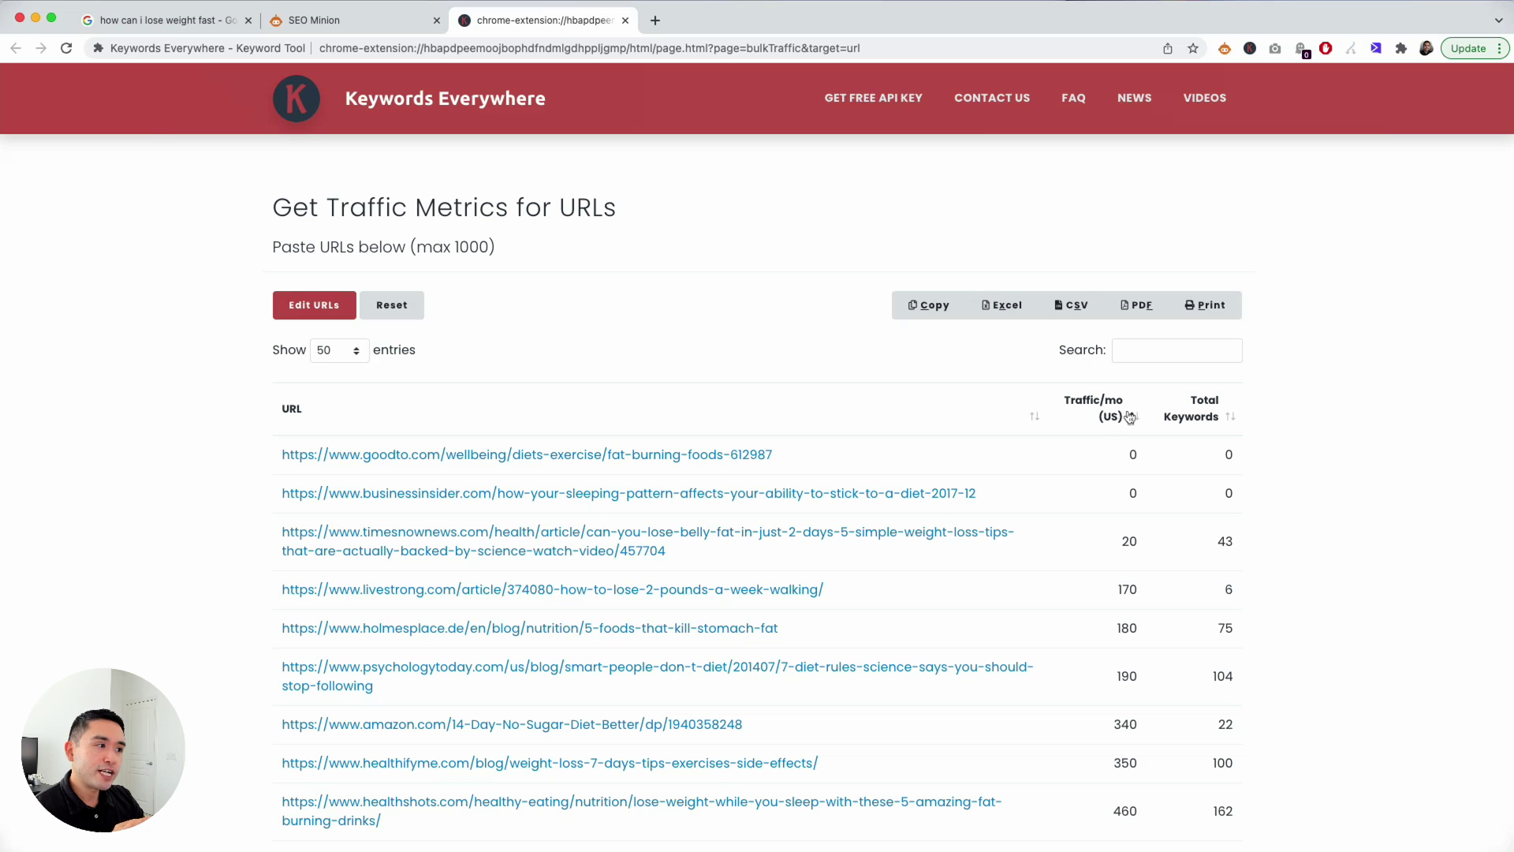
click(1131, 421)
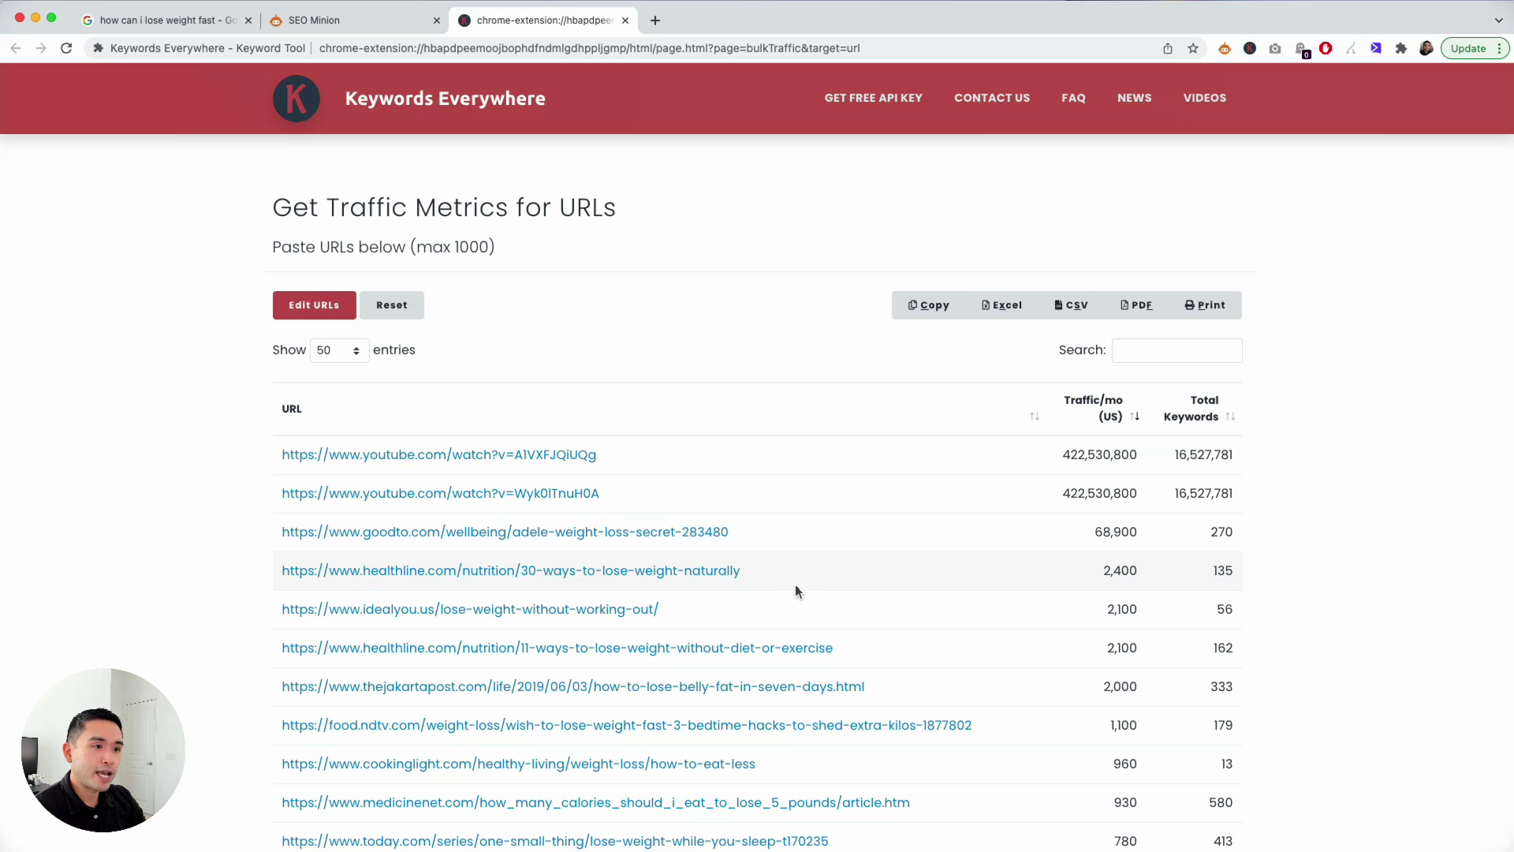
scroll(810, 582, down, 1)
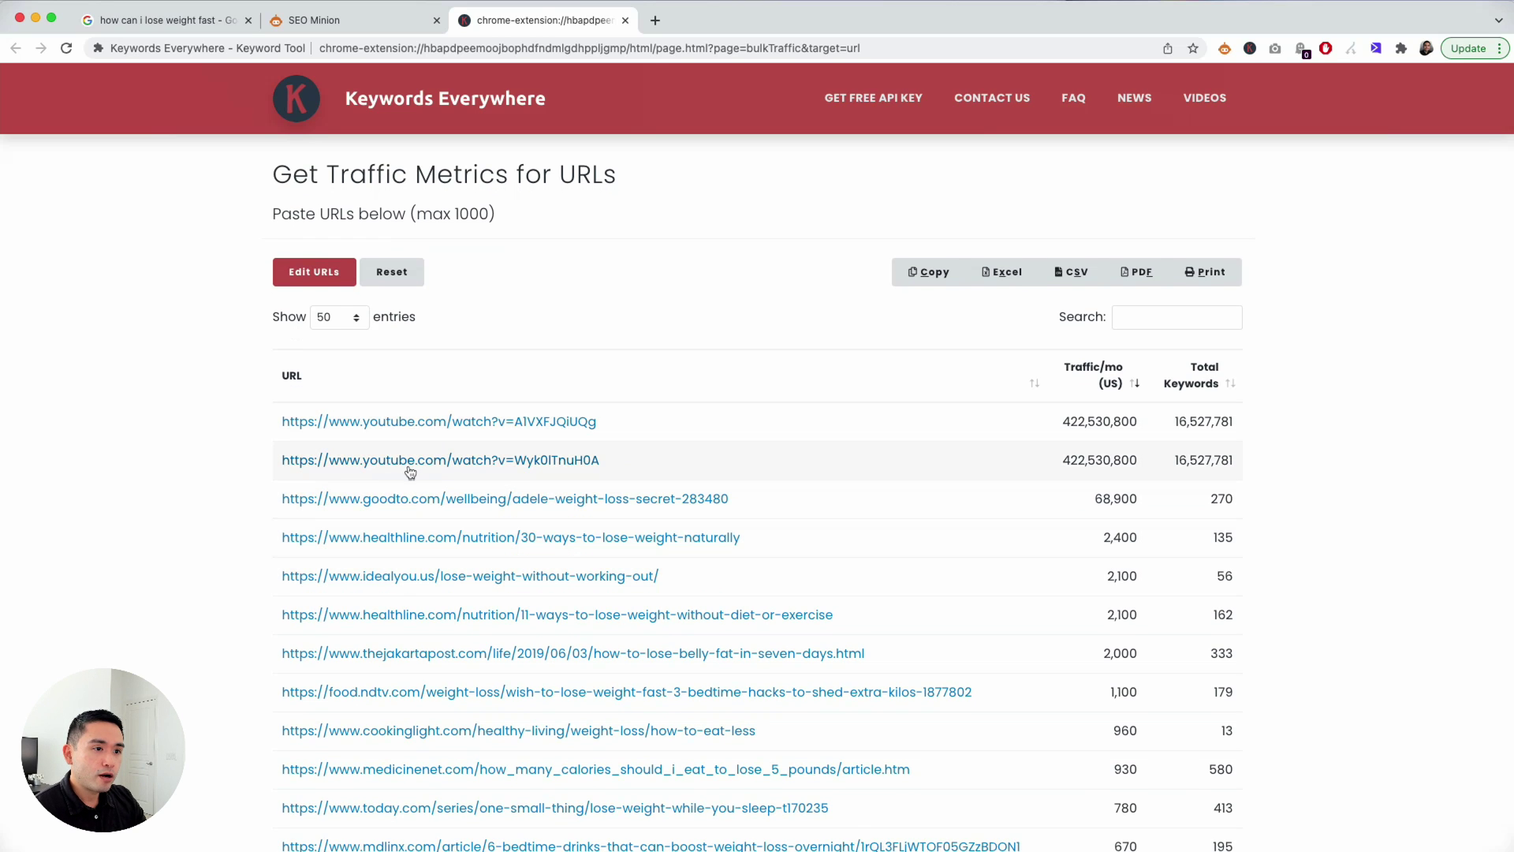
scroll(558, 476, down, 1)
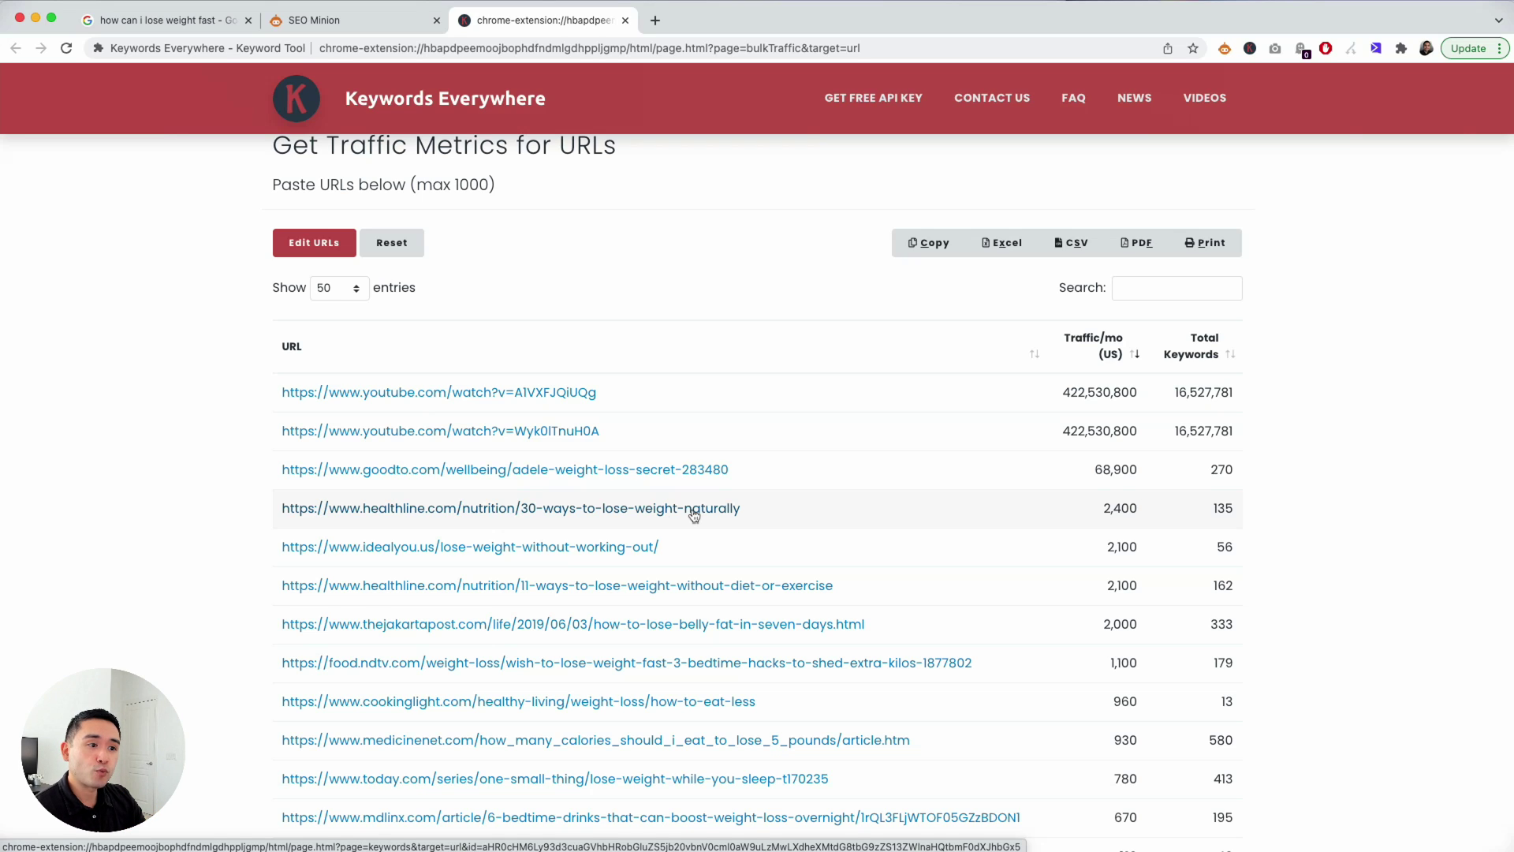
click(623, 515)
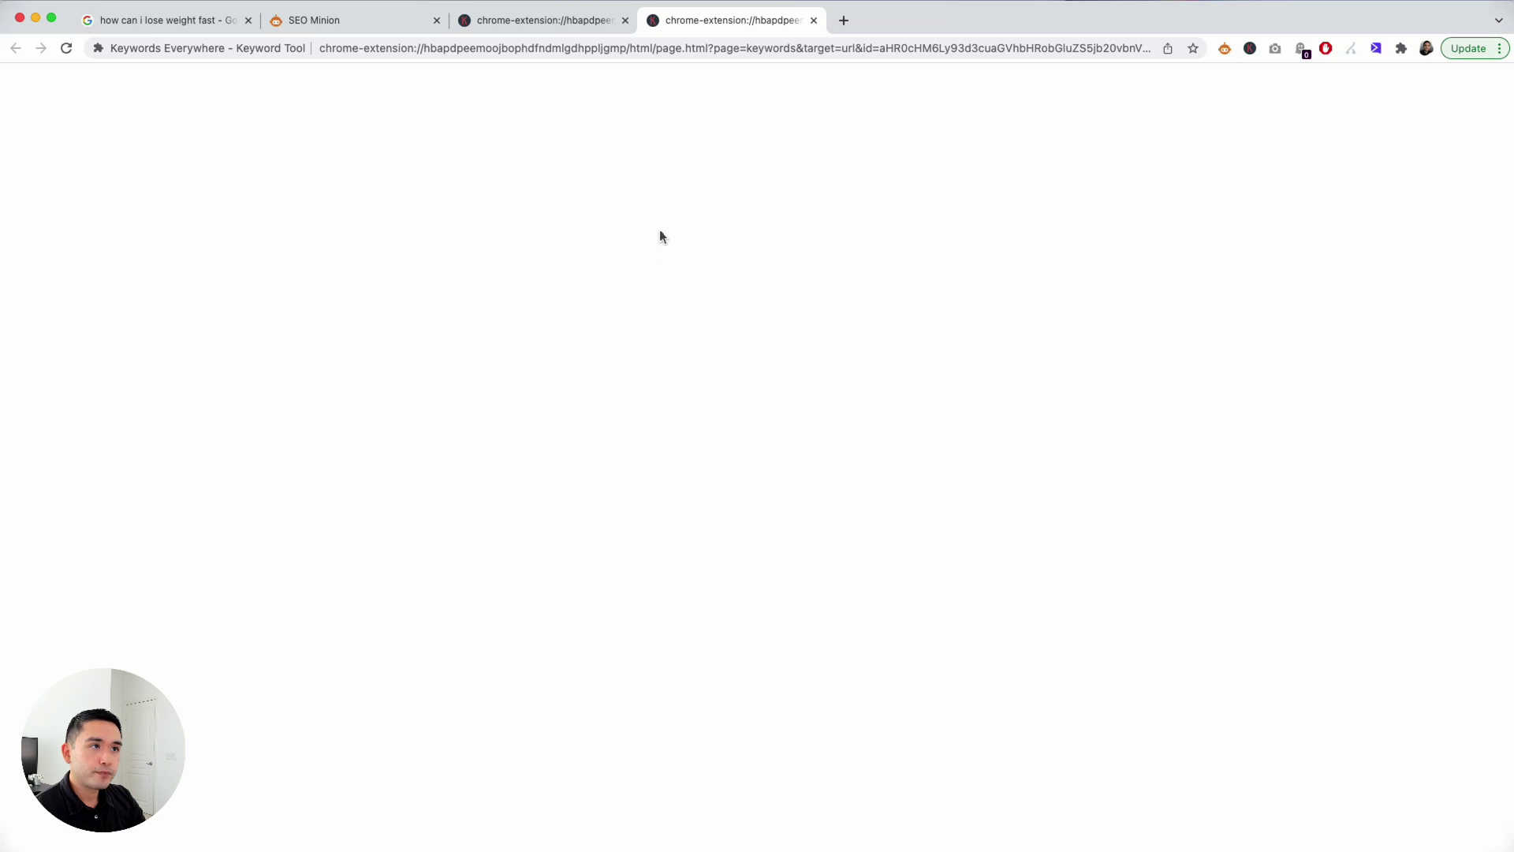
Load the Keywords Everywhere table for healthline's 30-ways-to-lose-weight-naturally URL, showing 135 keywords and 2,400/mo traffic, closing the duplicate tab
click(588, 30)
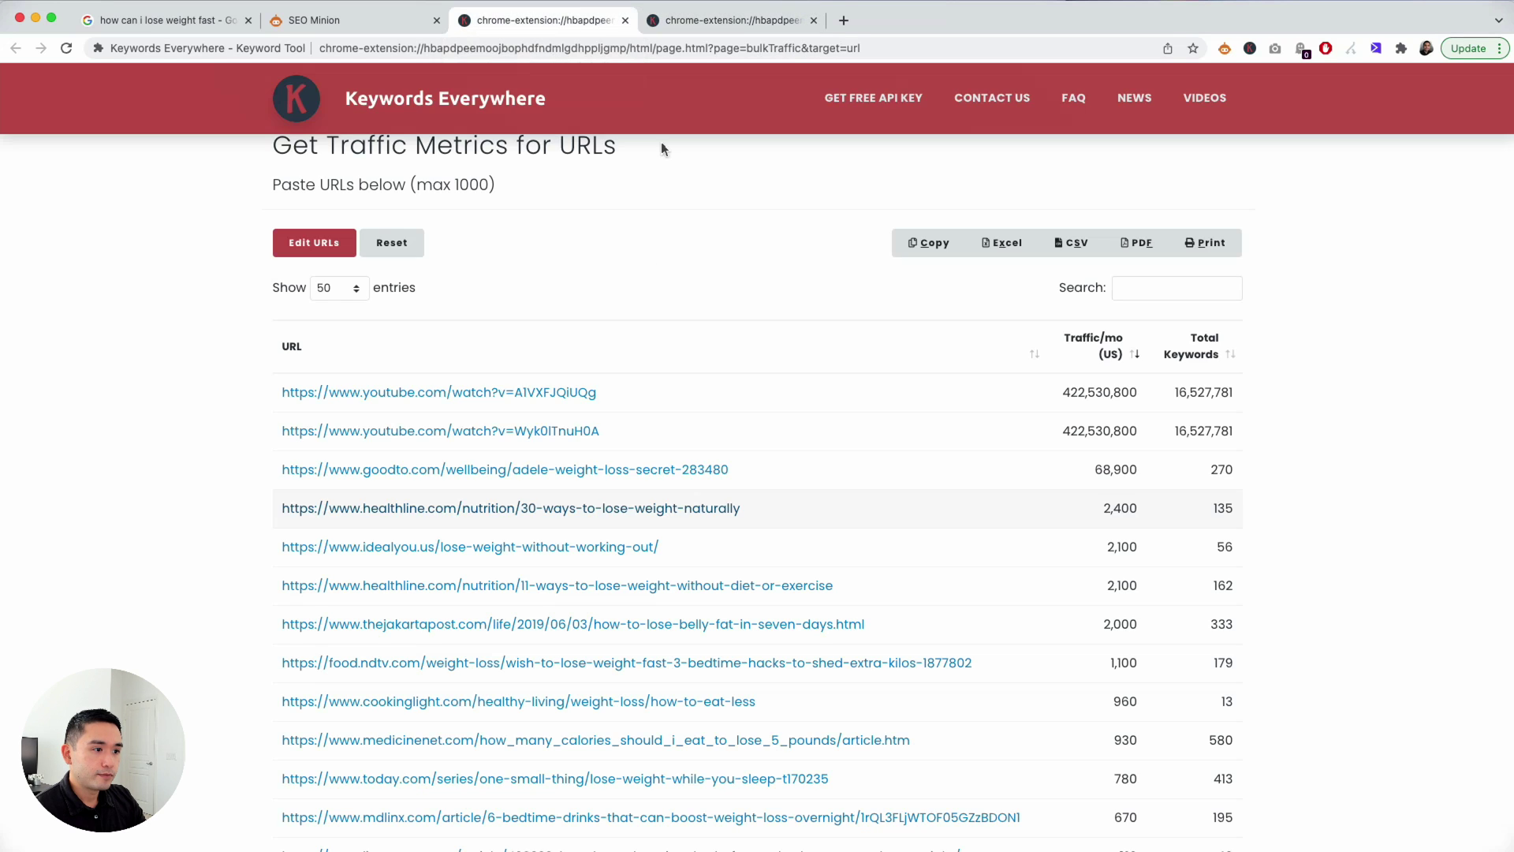
click(664, 506)
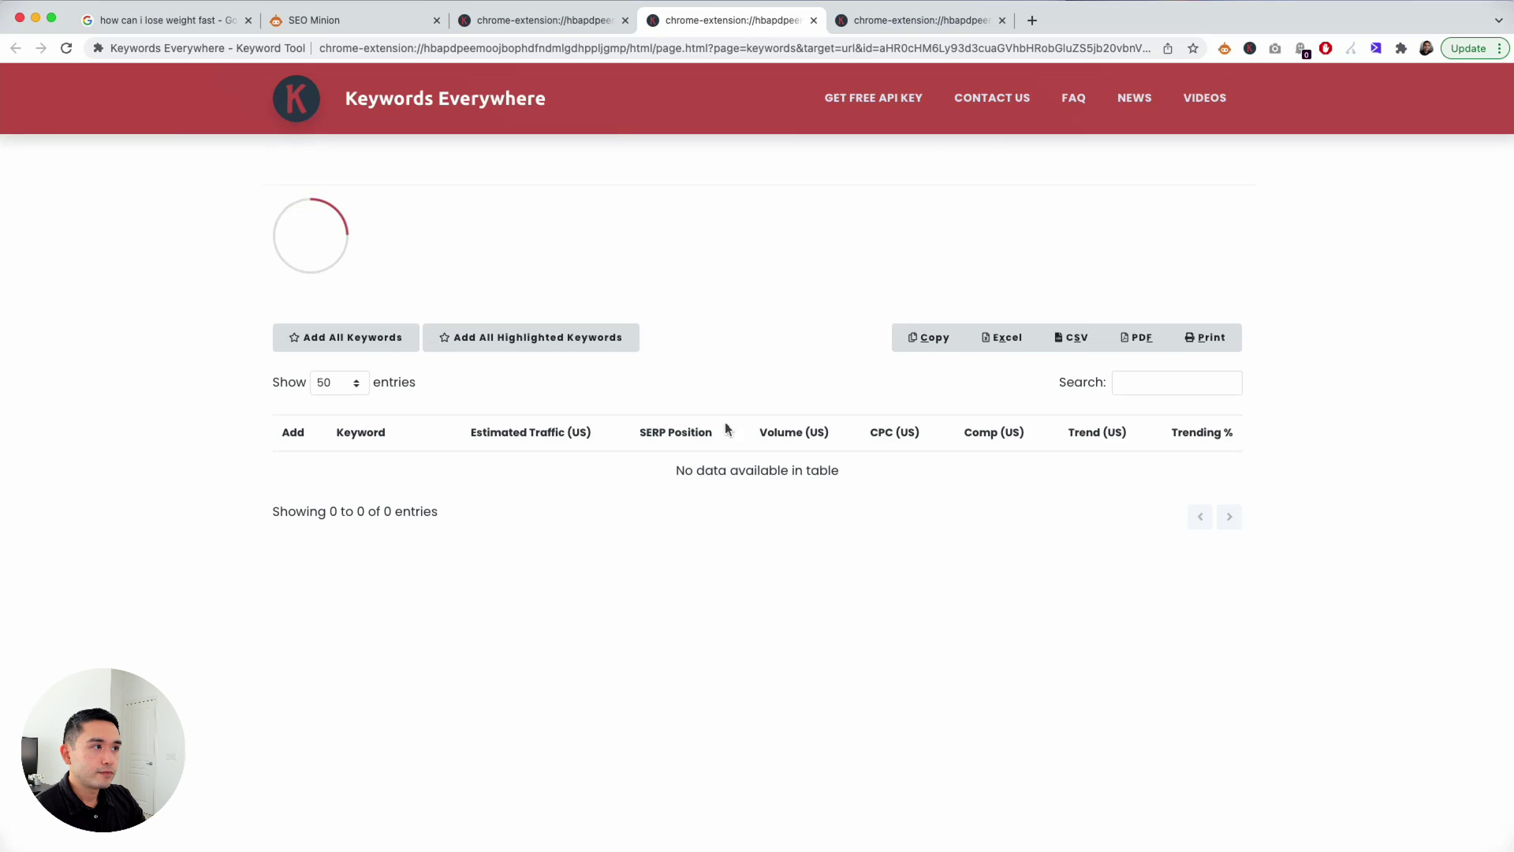
click(1002, 19)
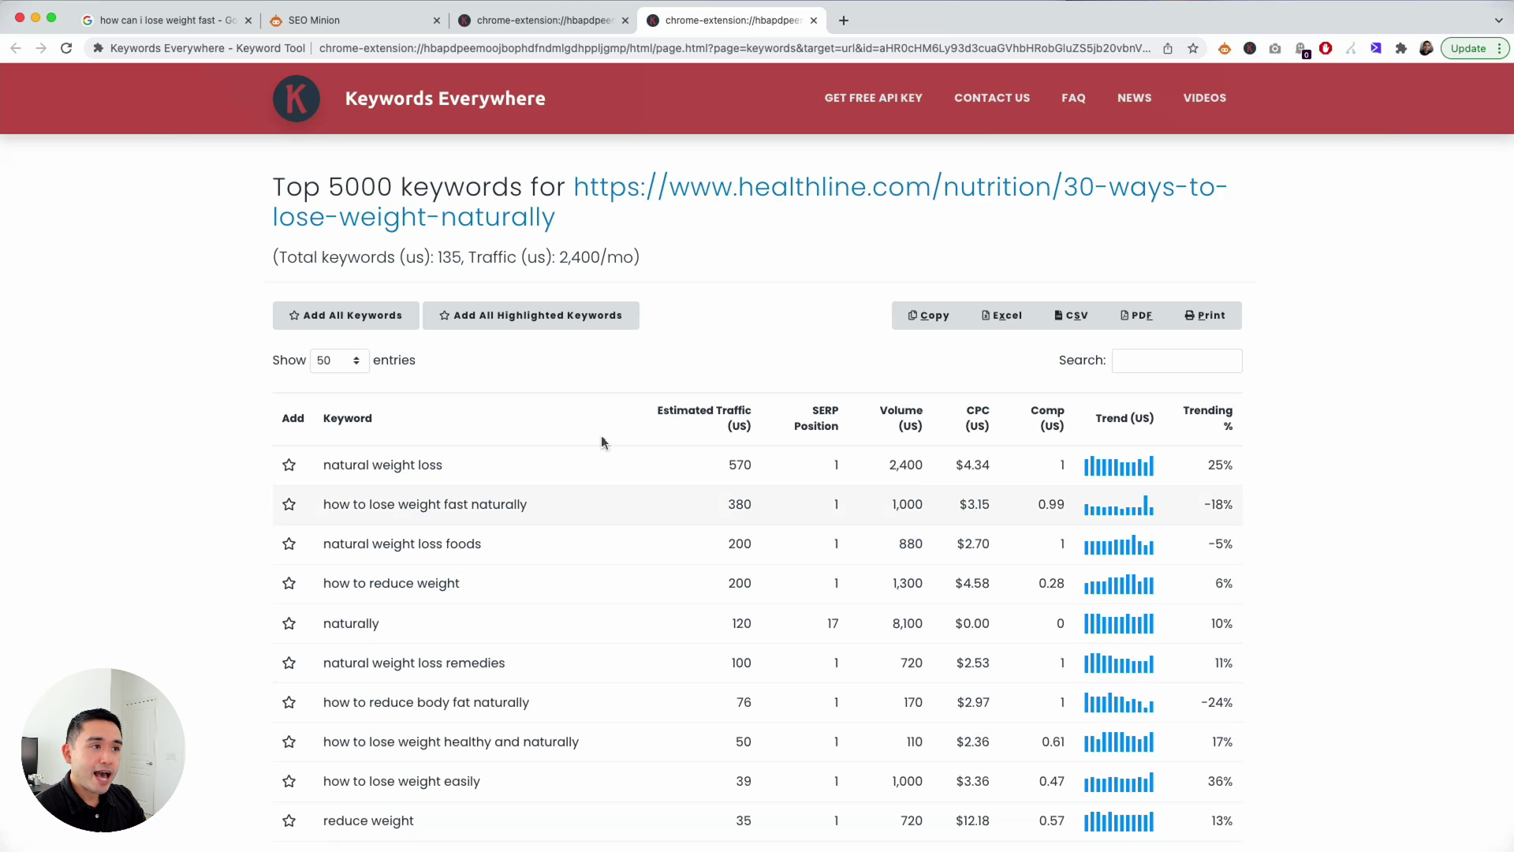
scroll(786, 272, down, 3)
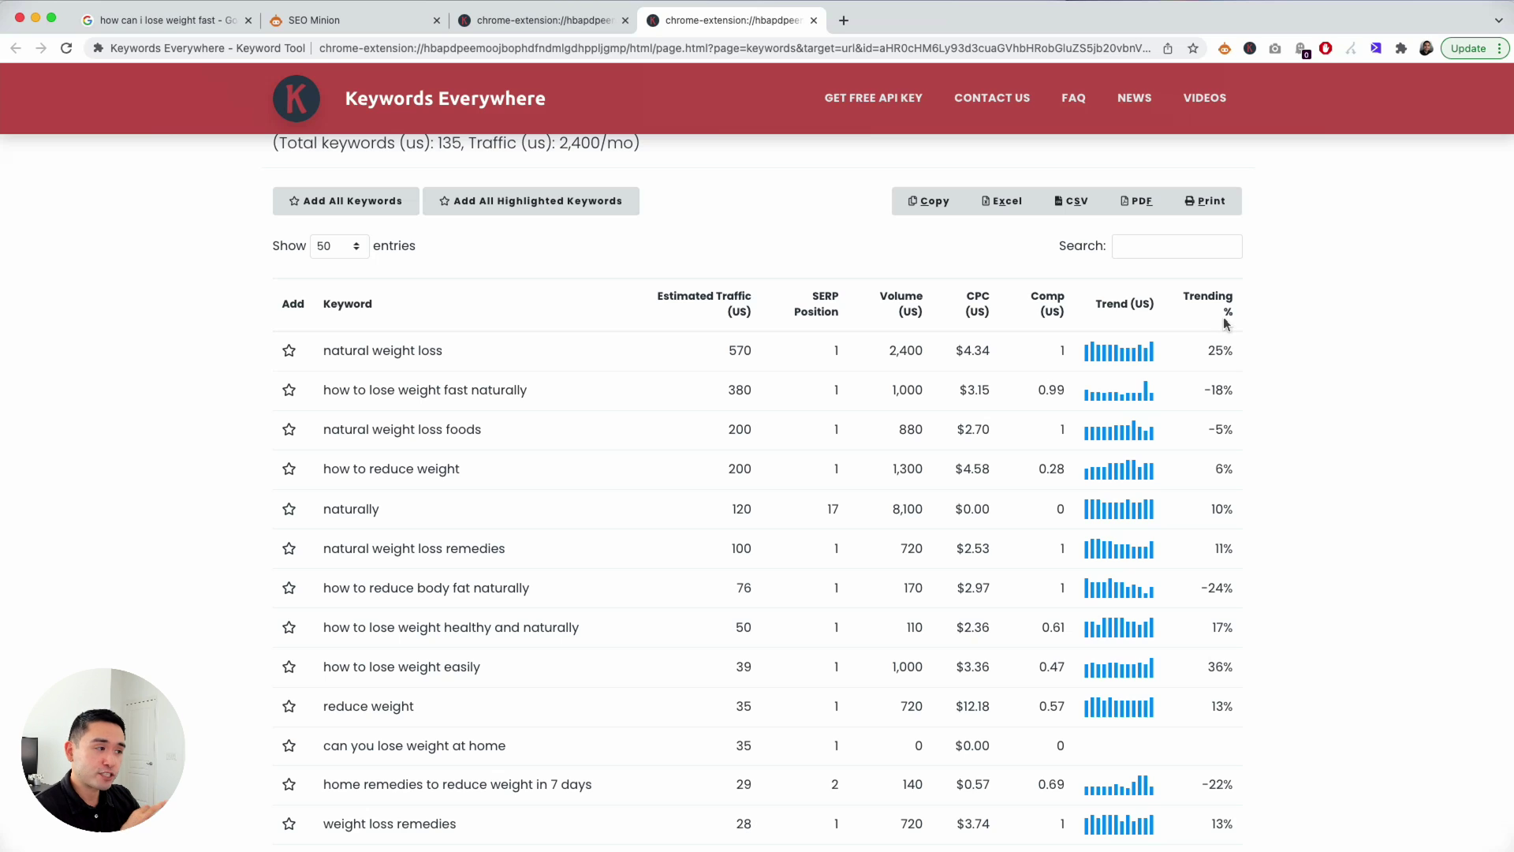
scroll(536, 439, up, 2)
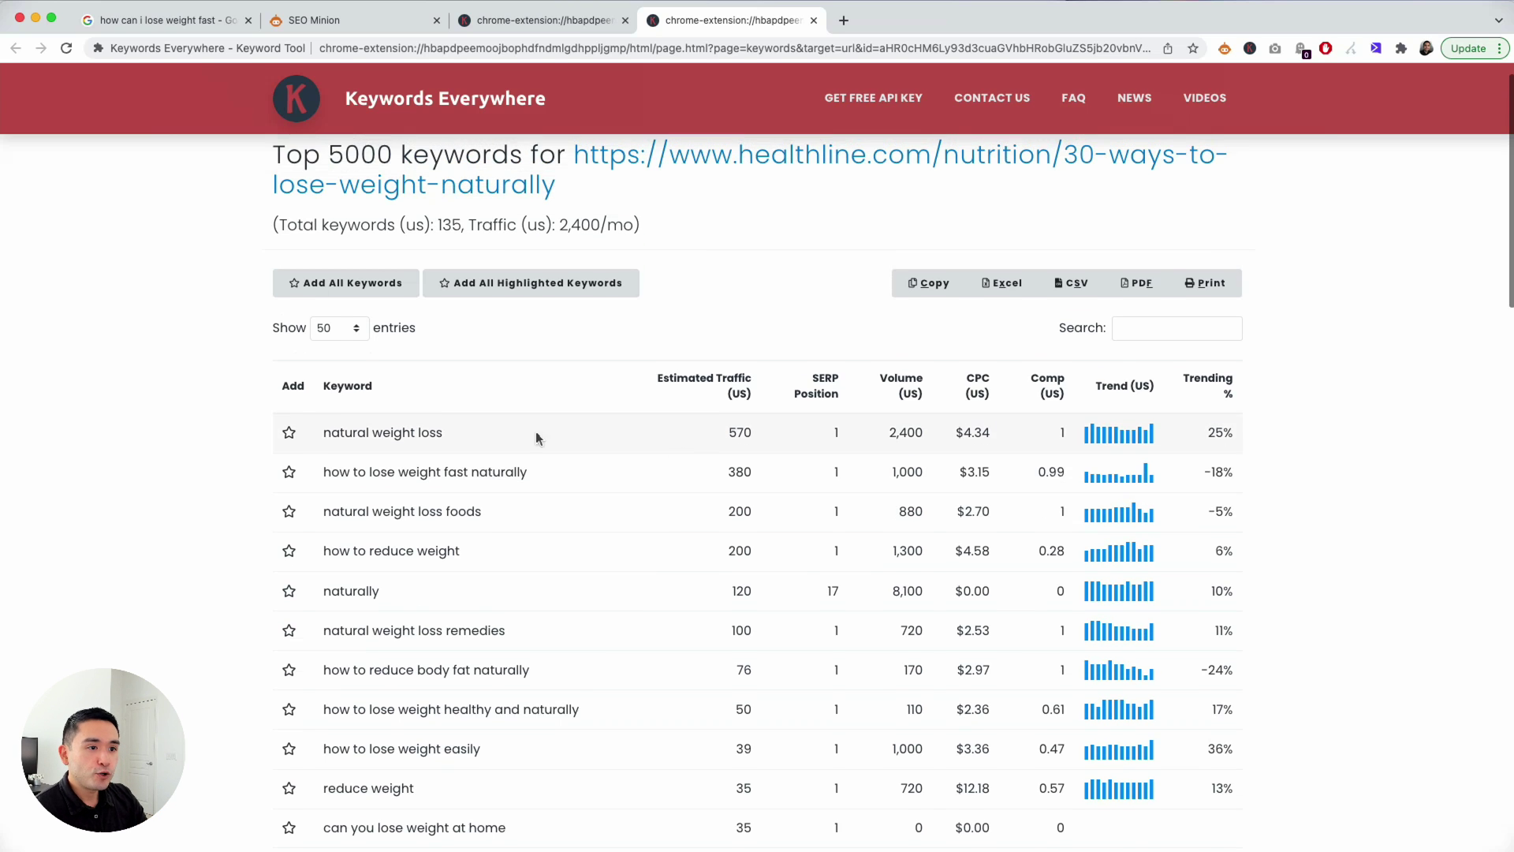
scroll(507, 572, down, 5)
scroll(509, 571, down, 1)
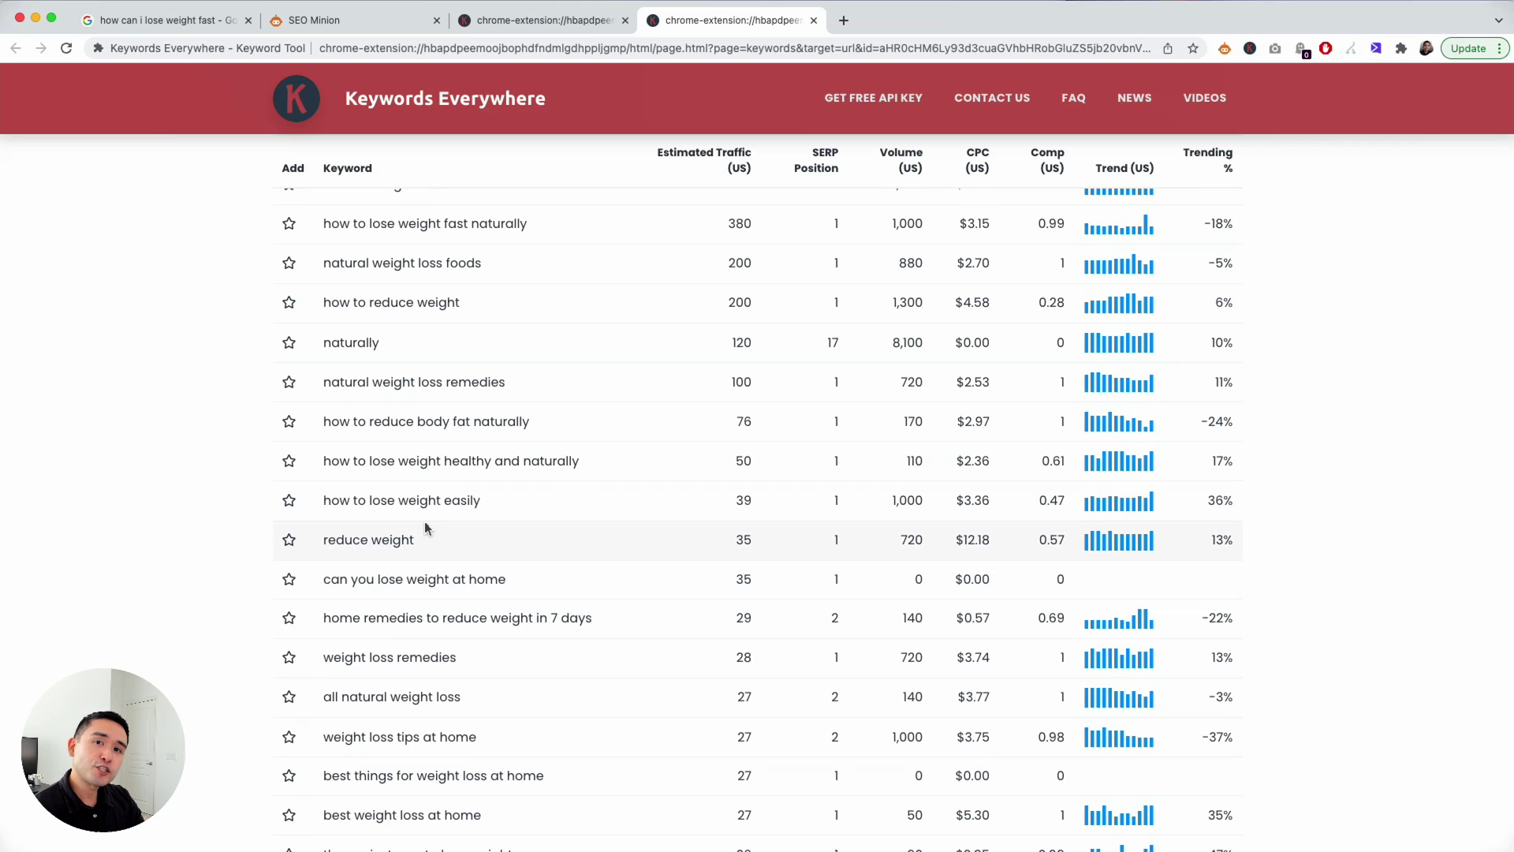
scroll(434, 527, up, 7)
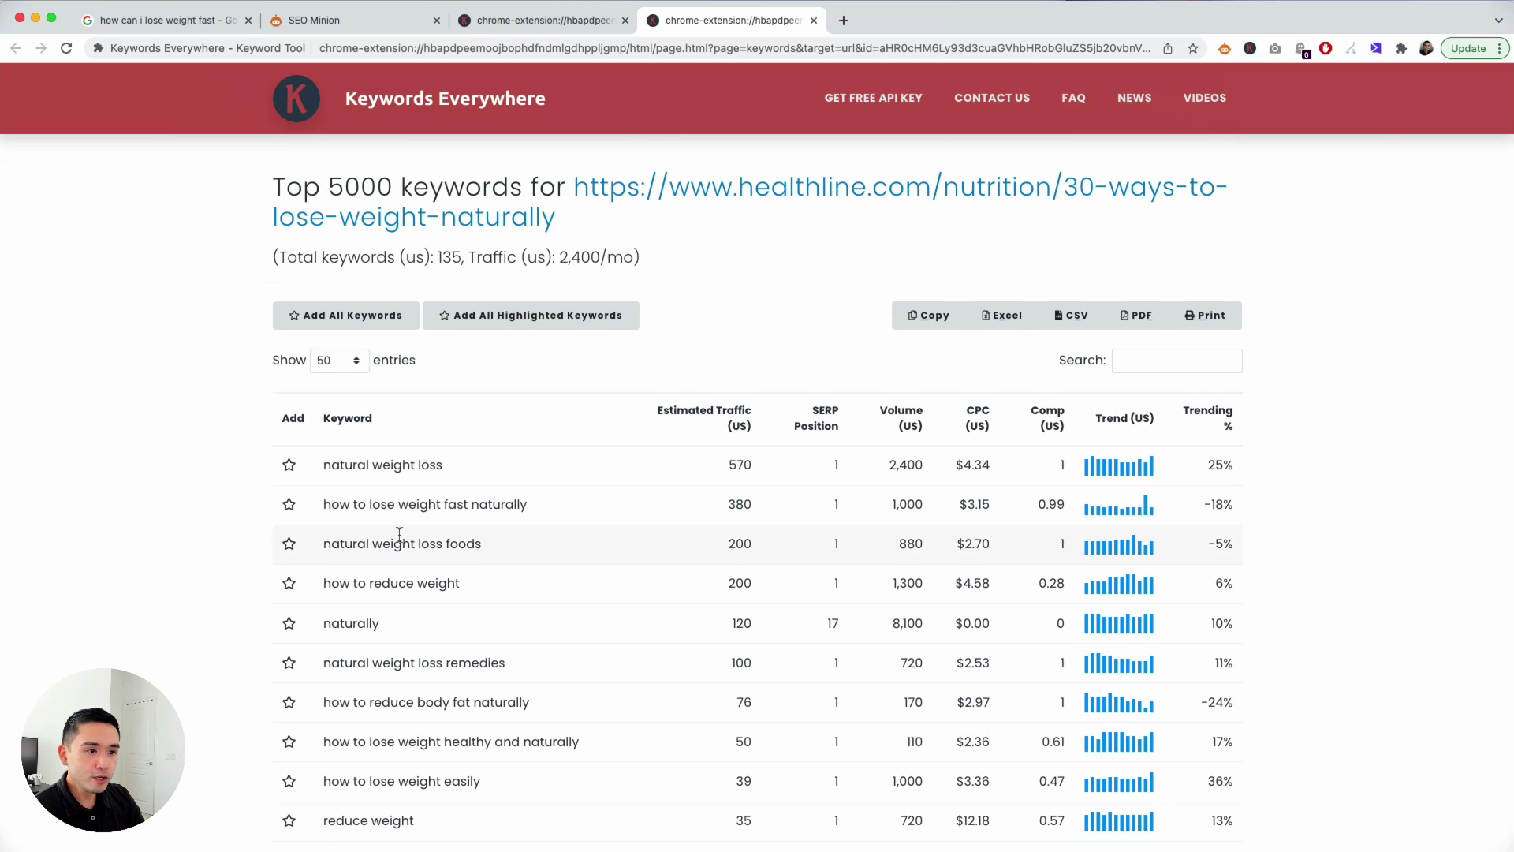
scroll(399, 536, down, 1)
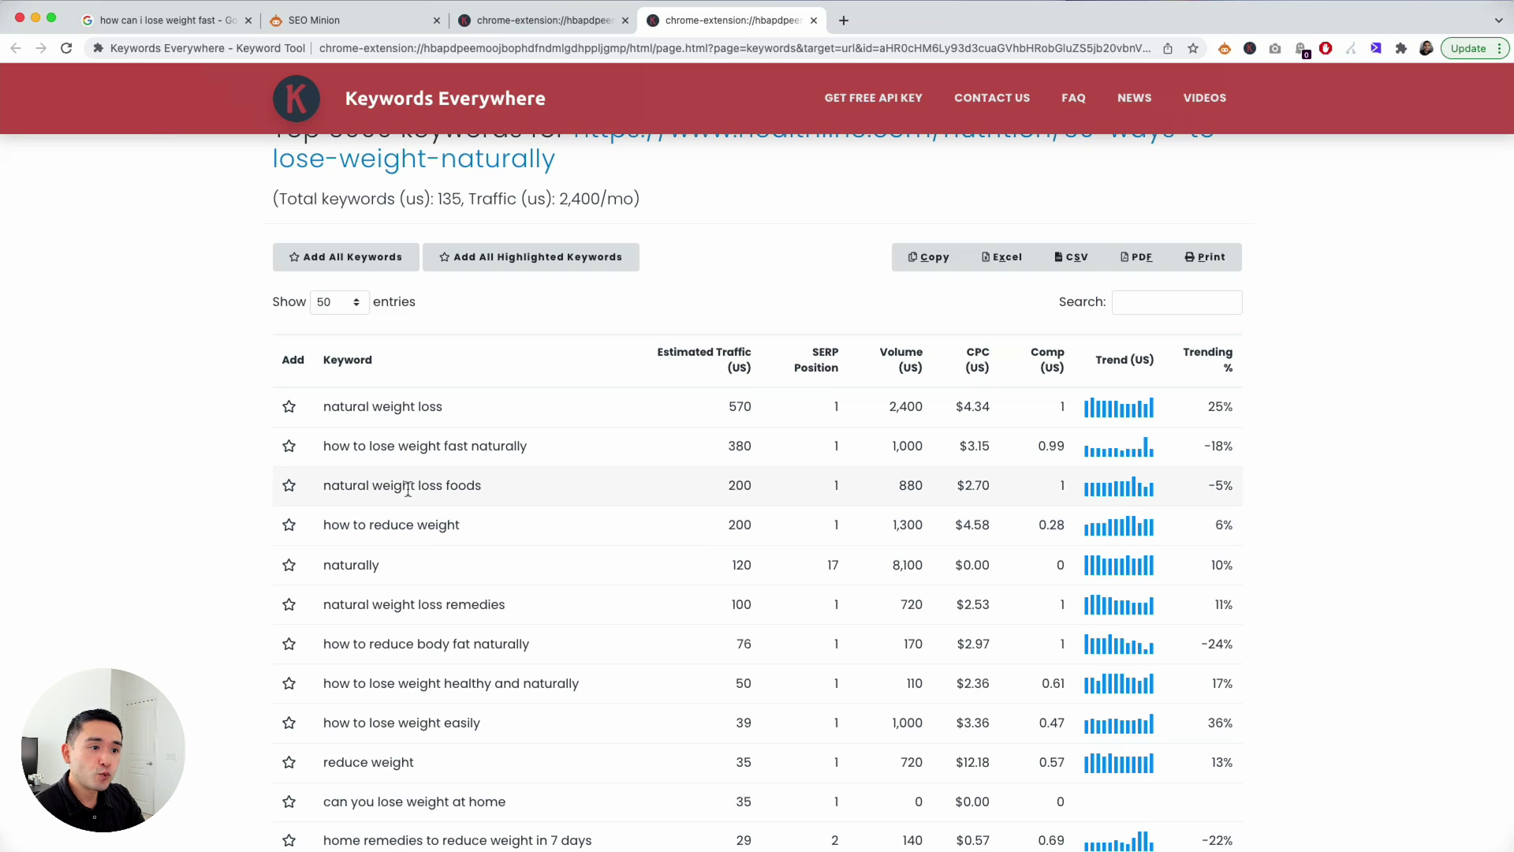
scroll(493, 488, down, 2)
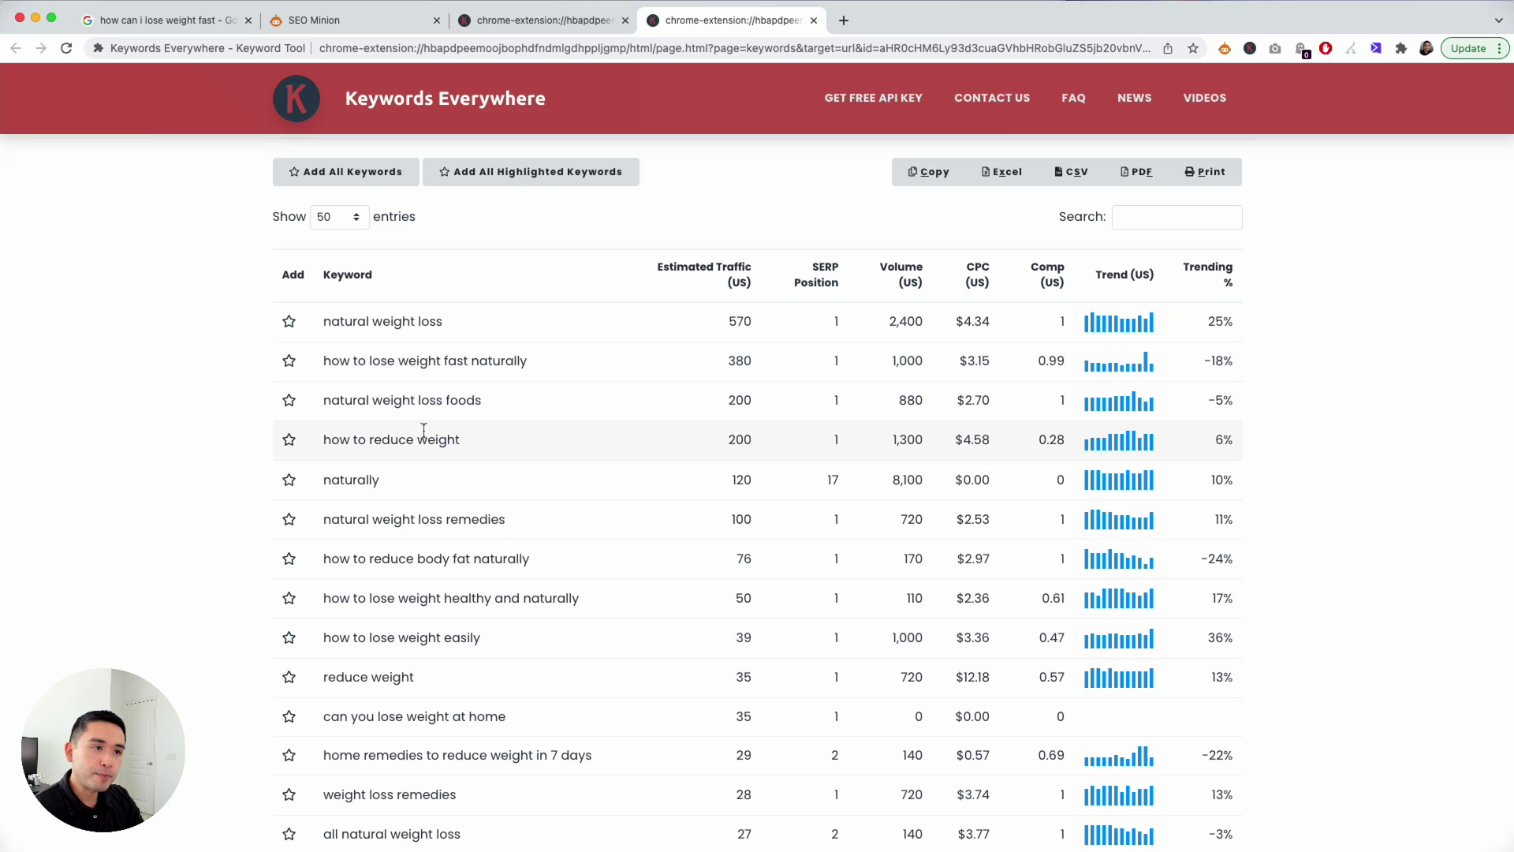
scroll(451, 446, up, 3)
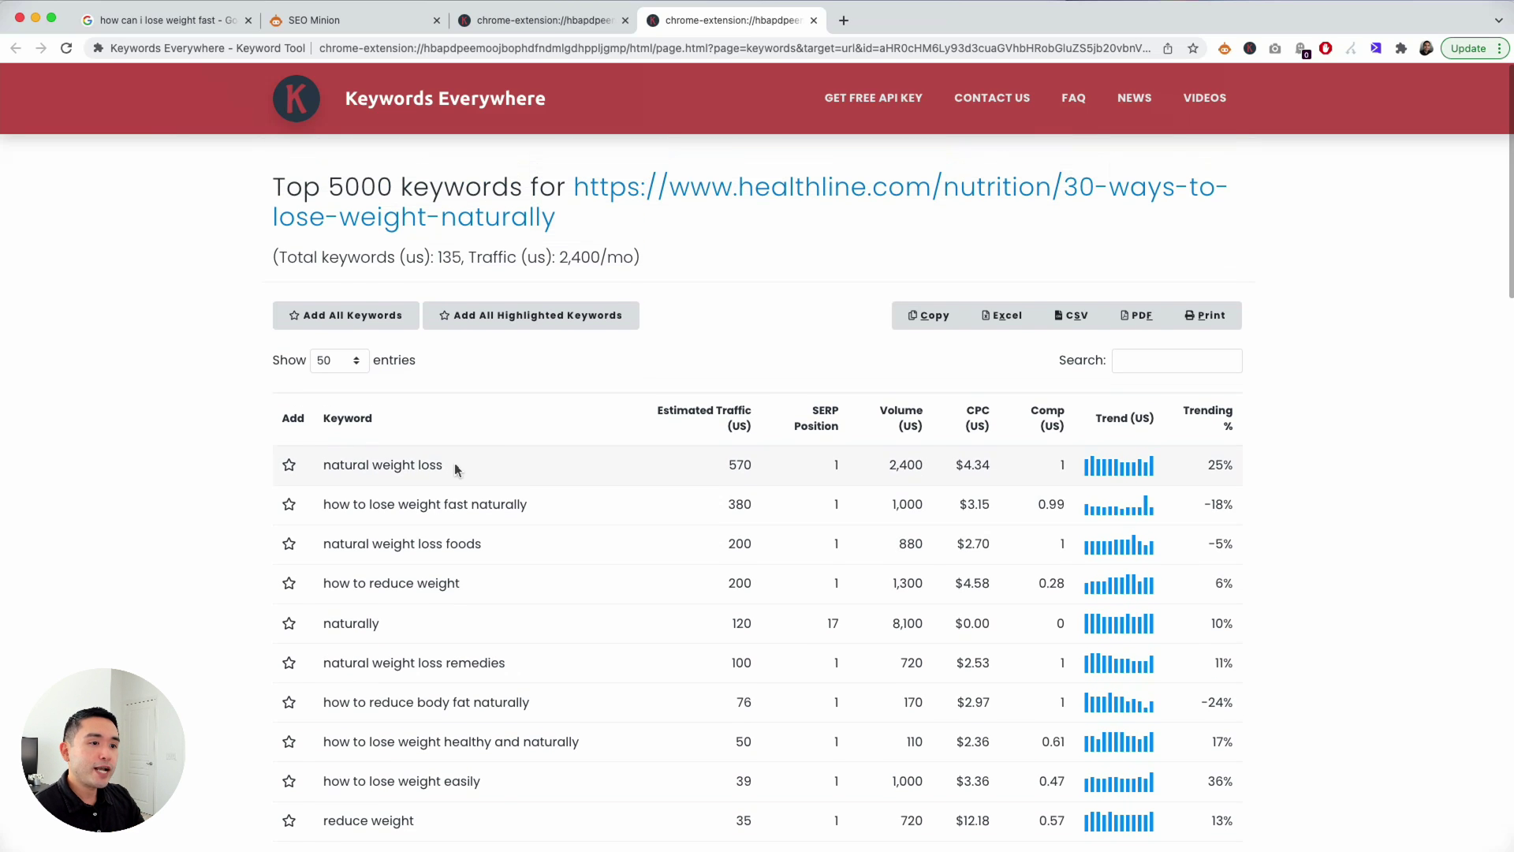